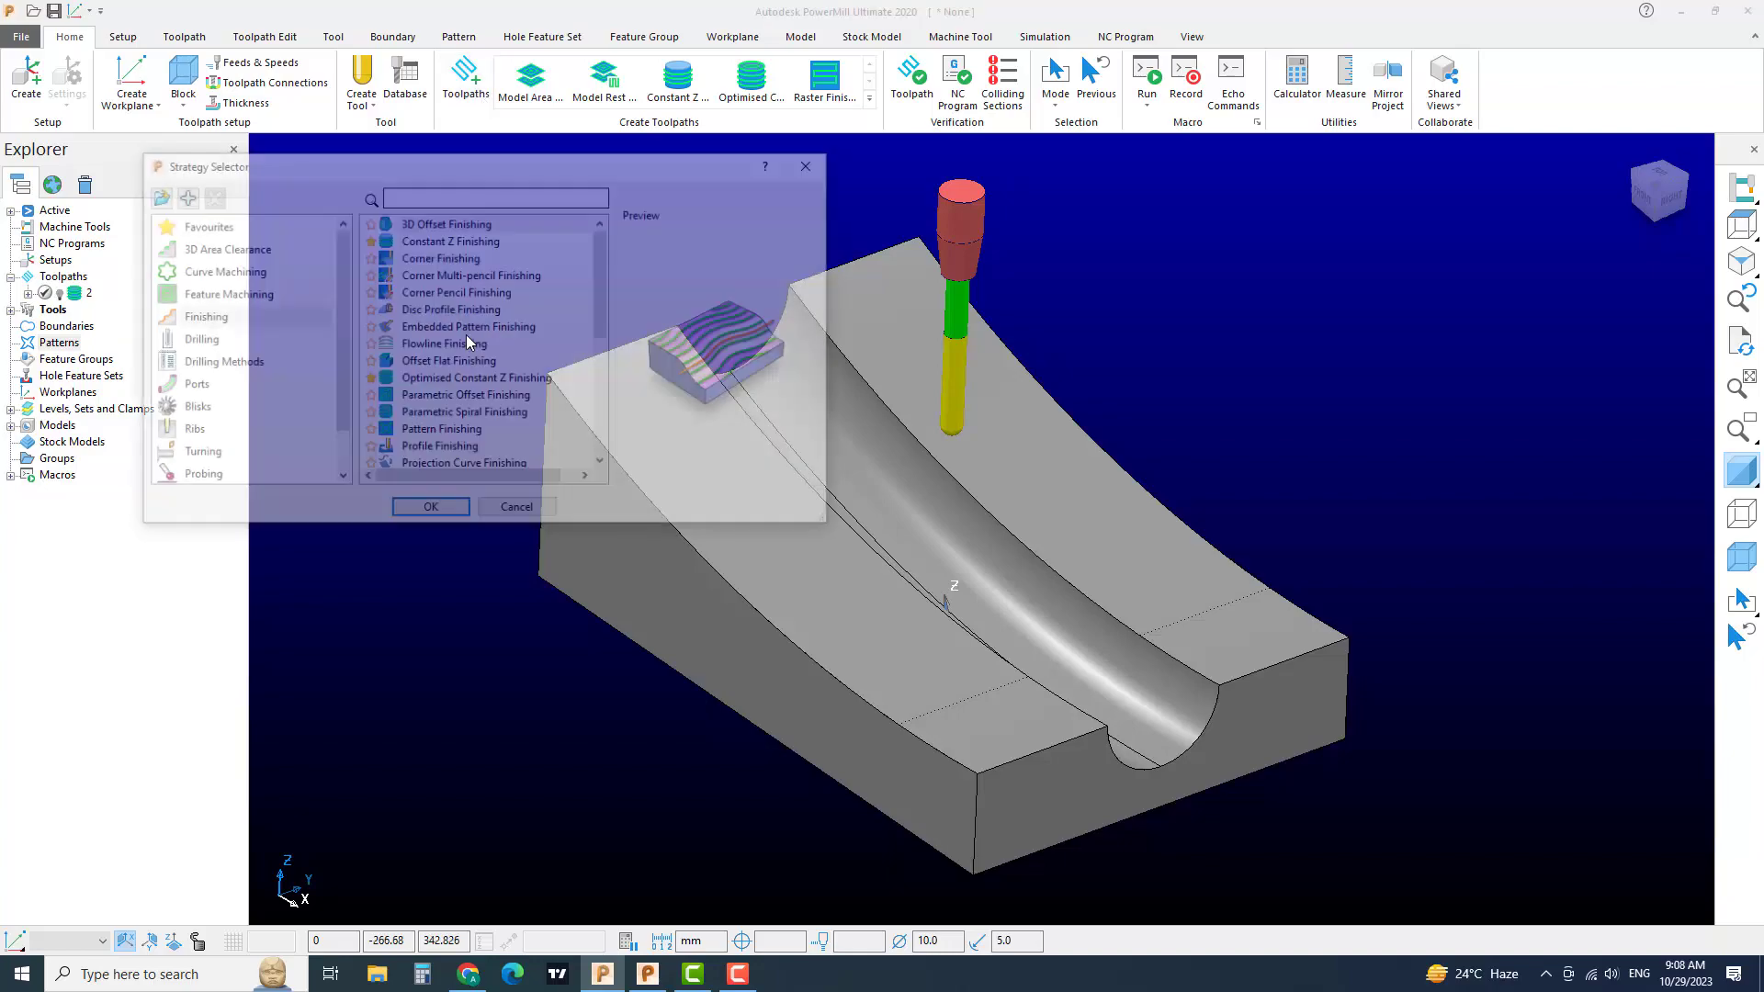
# Step: Preview the Pattern Finishing and Projection Curve Finishing strategies, and leave the strategy selection without creating a toolpath
pyautogui.click(451, 432)
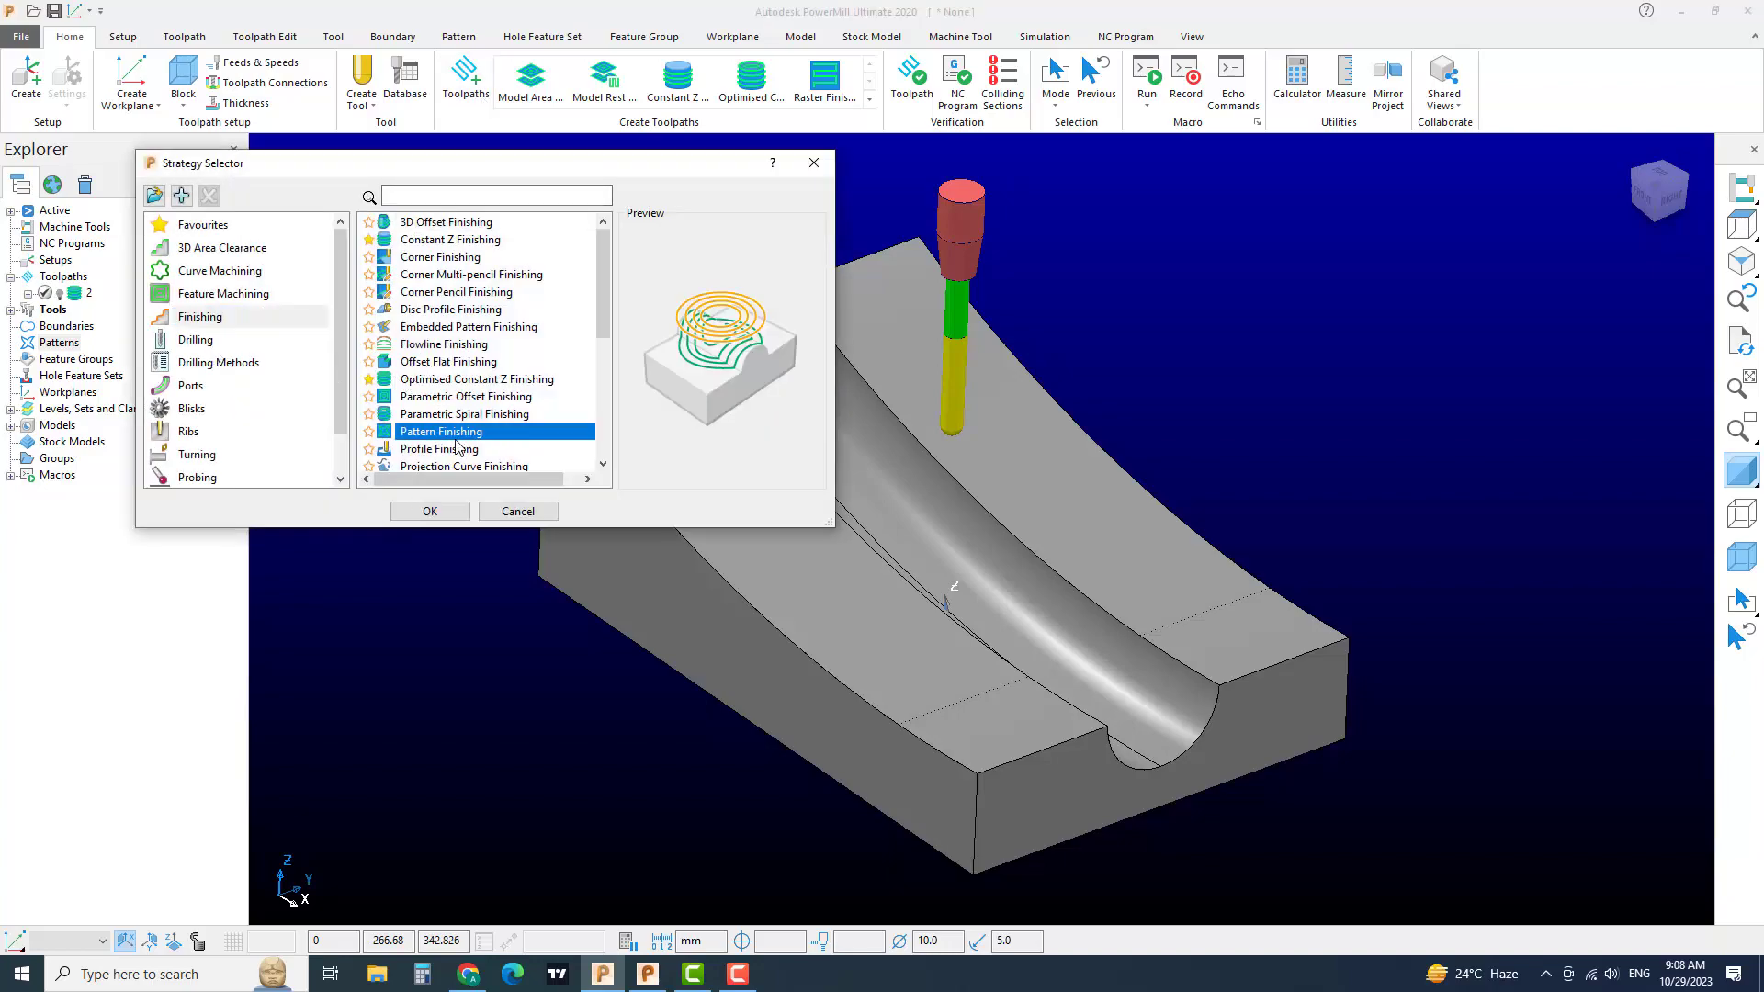
pyautogui.scroll(-1, 451, 433)
pyautogui.click(434, 418)
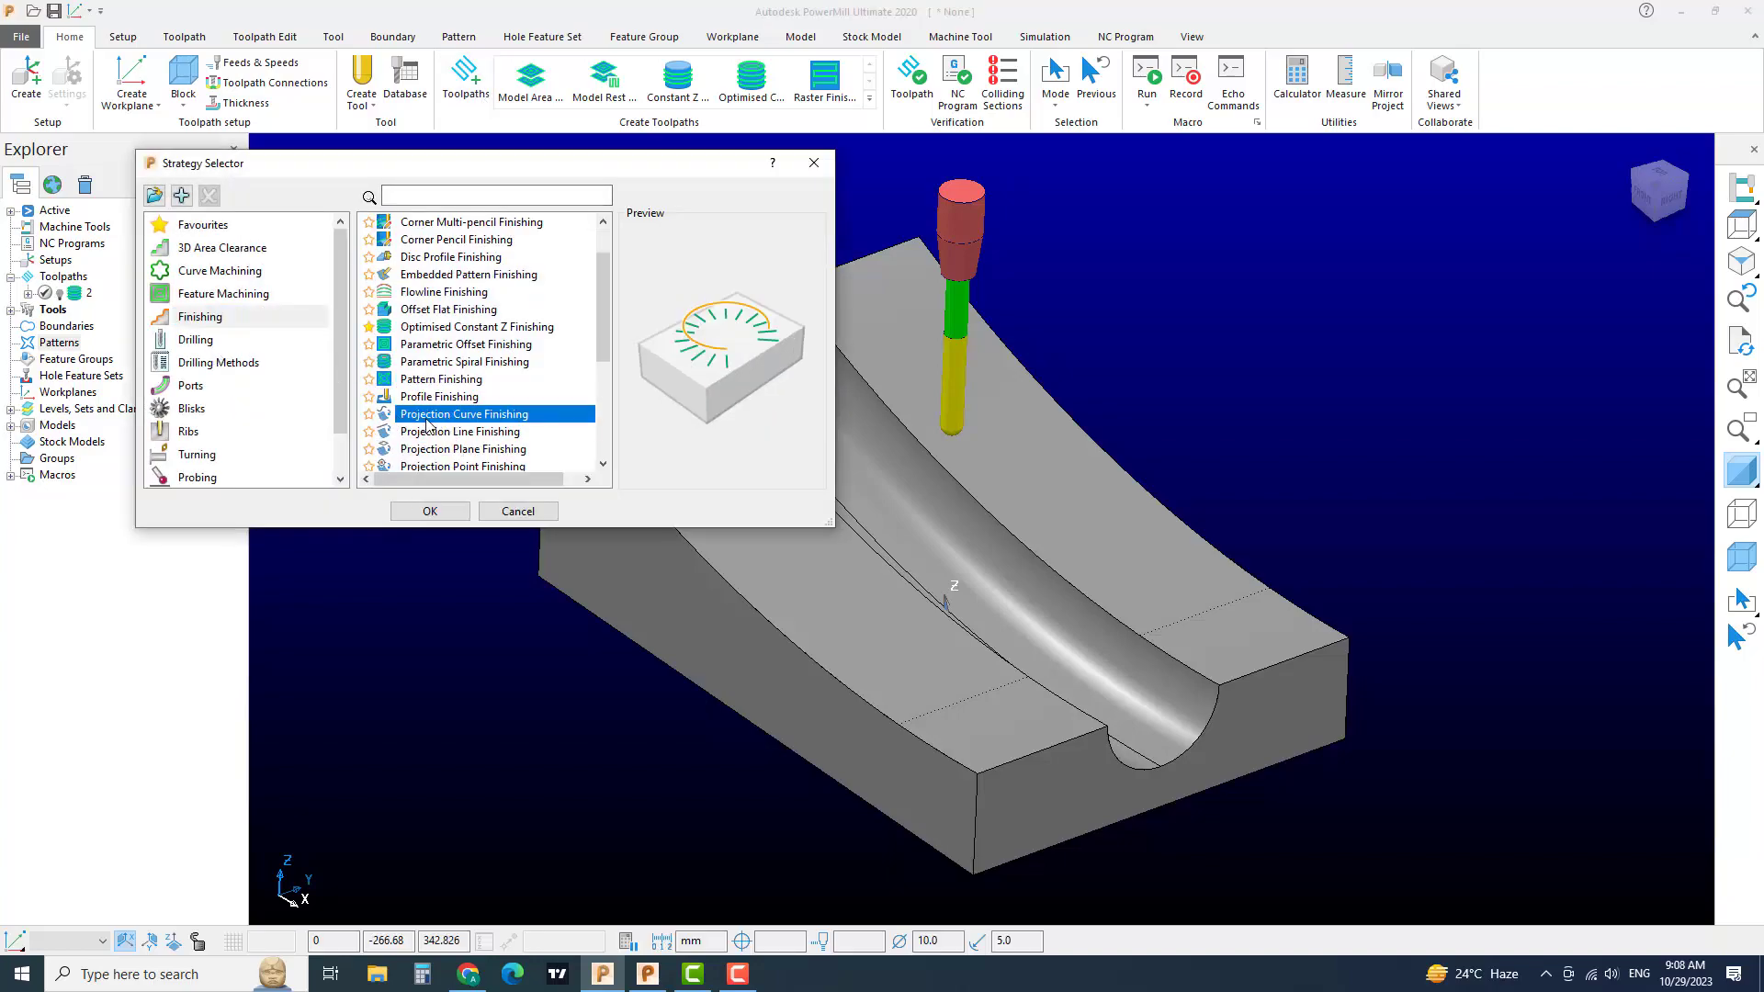
pyautogui.click(517, 511)
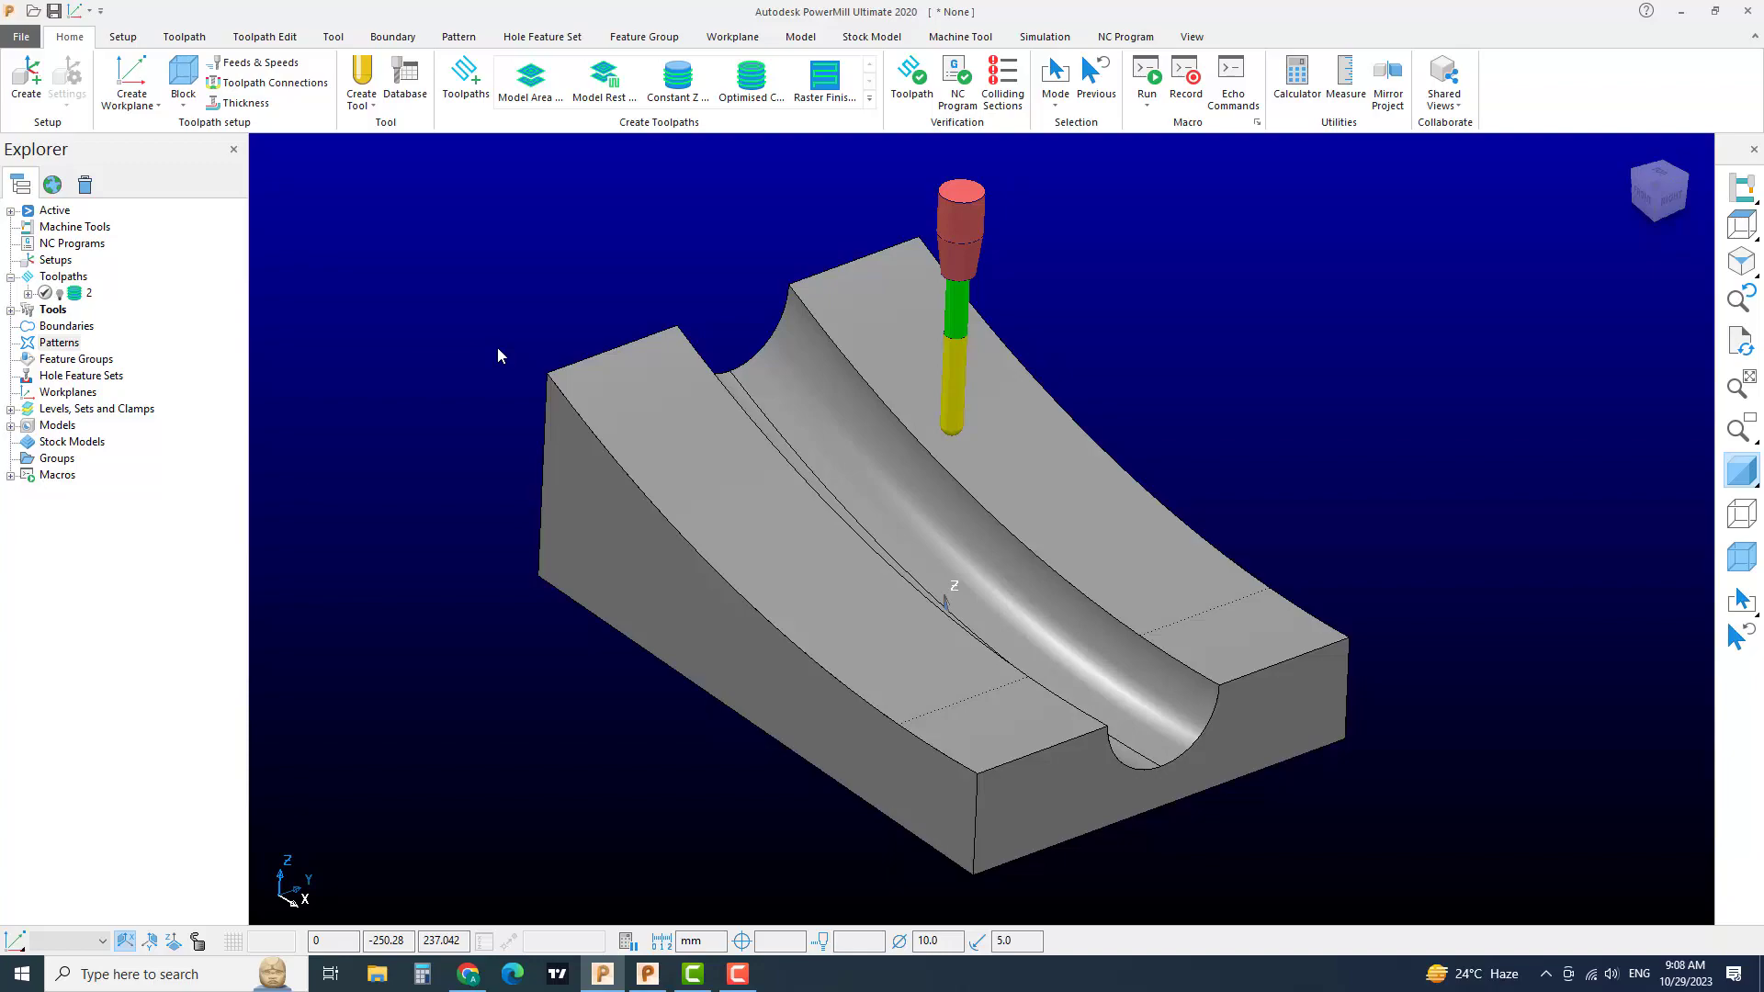
# Step: Examine the curved half-round channel in the model from several angles
pyautogui.moveTo(1071, 615); pyautogui.dragTo(836, 589, button='middle')
pyautogui.click(782, 375)
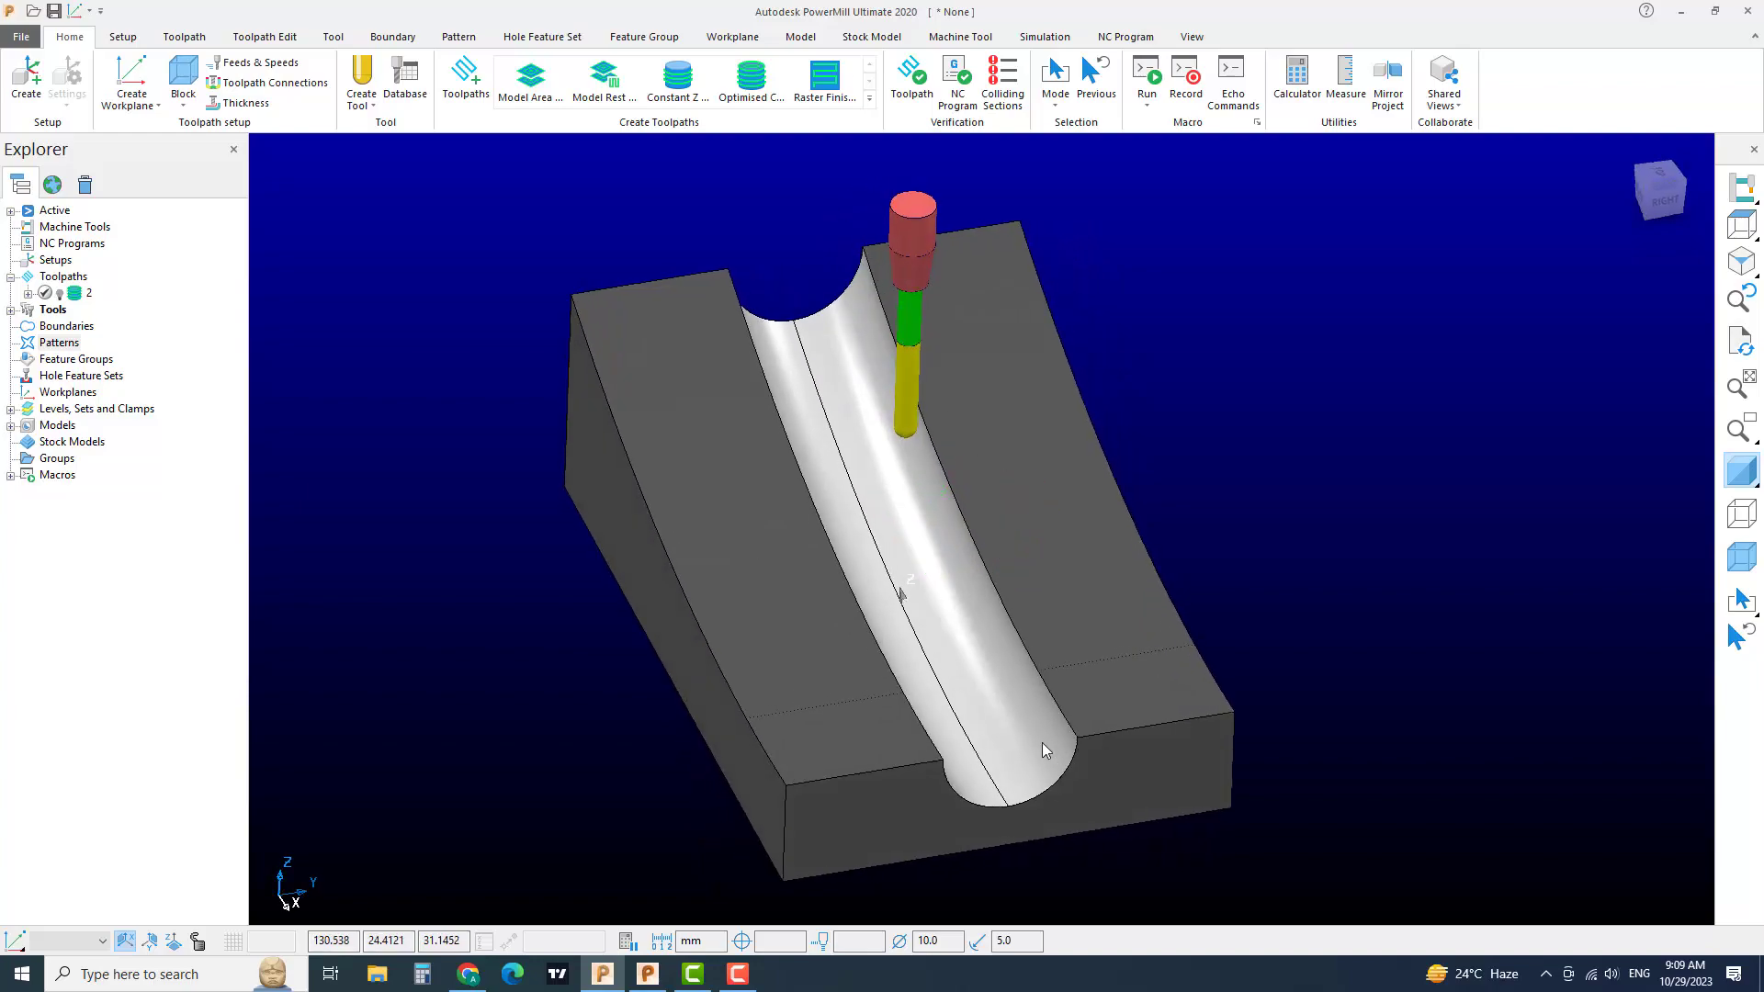
pyautogui.scroll(-3, 952, 671)
pyautogui.scroll(4, 953, 671)
pyautogui.moveTo(952, 671); pyautogui.dragTo(1014, 669, button='middle')
pyautogui.scroll(-2, 951, 649)
pyautogui.scroll(3, 951, 649)
pyautogui.scroll(-2, 1014, 669)
pyautogui.scroll(2, 1014, 663)
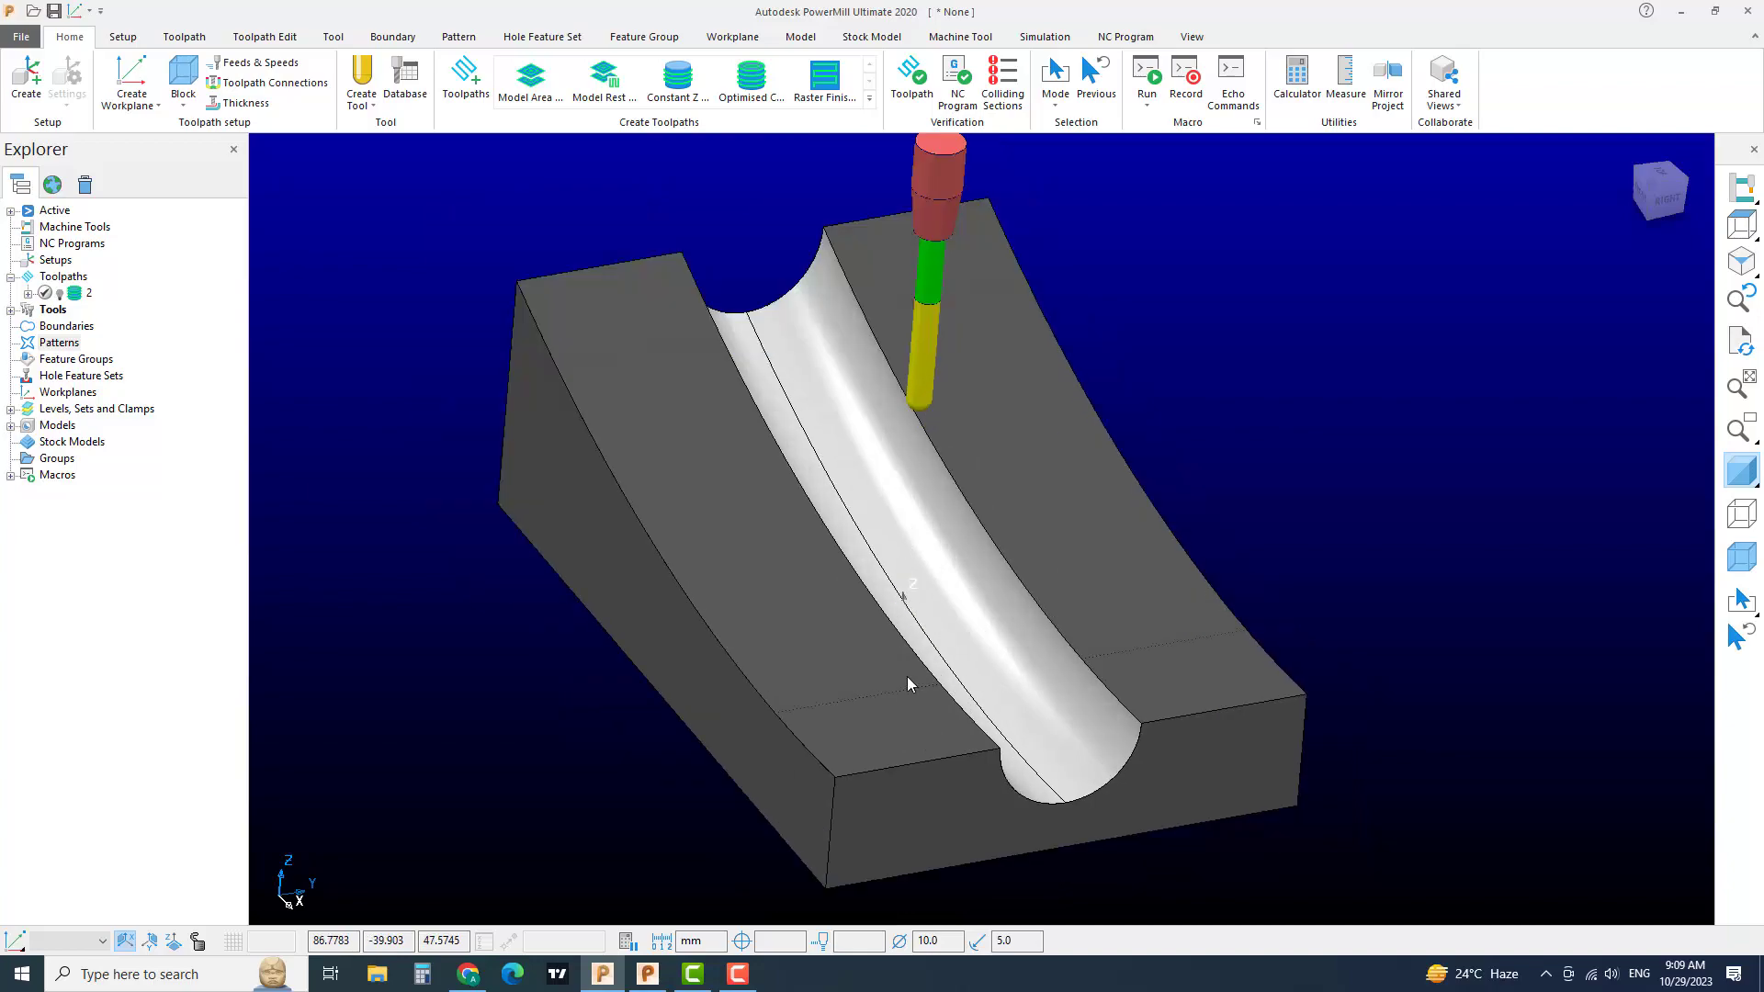
pyautogui.moveTo(906, 677); pyautogui.dragTo(1023, 649, button='middle')
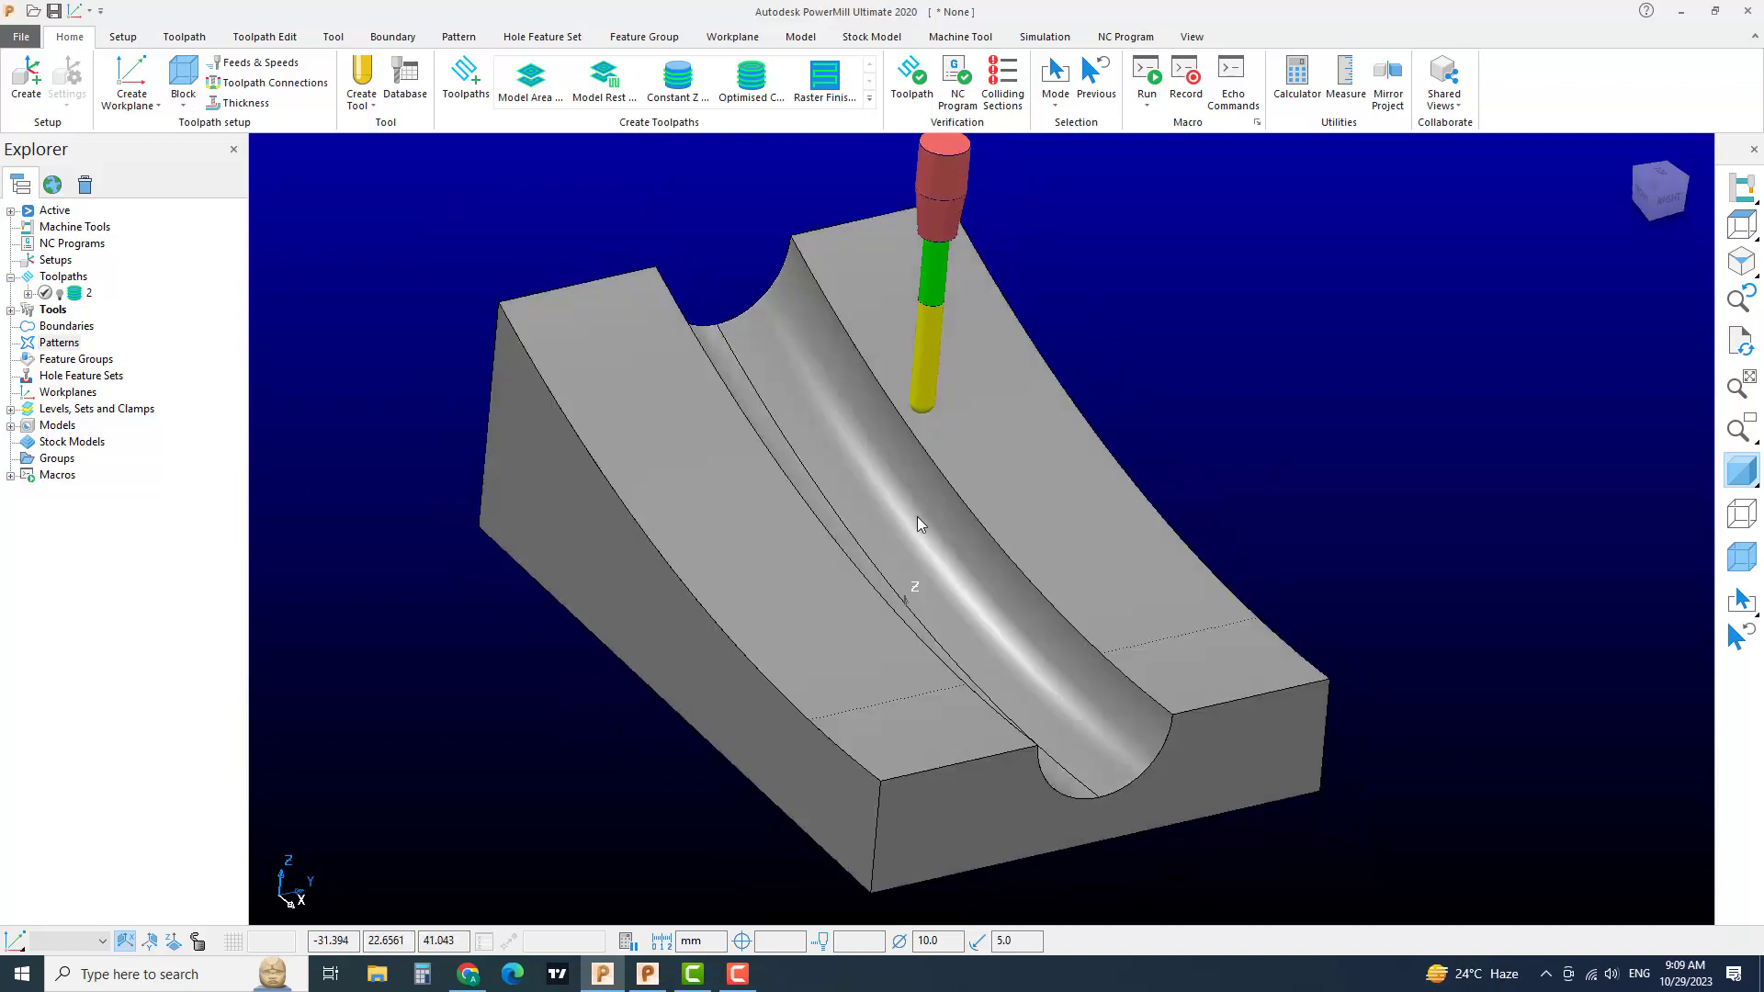
pyautogui.moveTo(917, 520); pyautogui.dragTo(624, 470, button='middle')
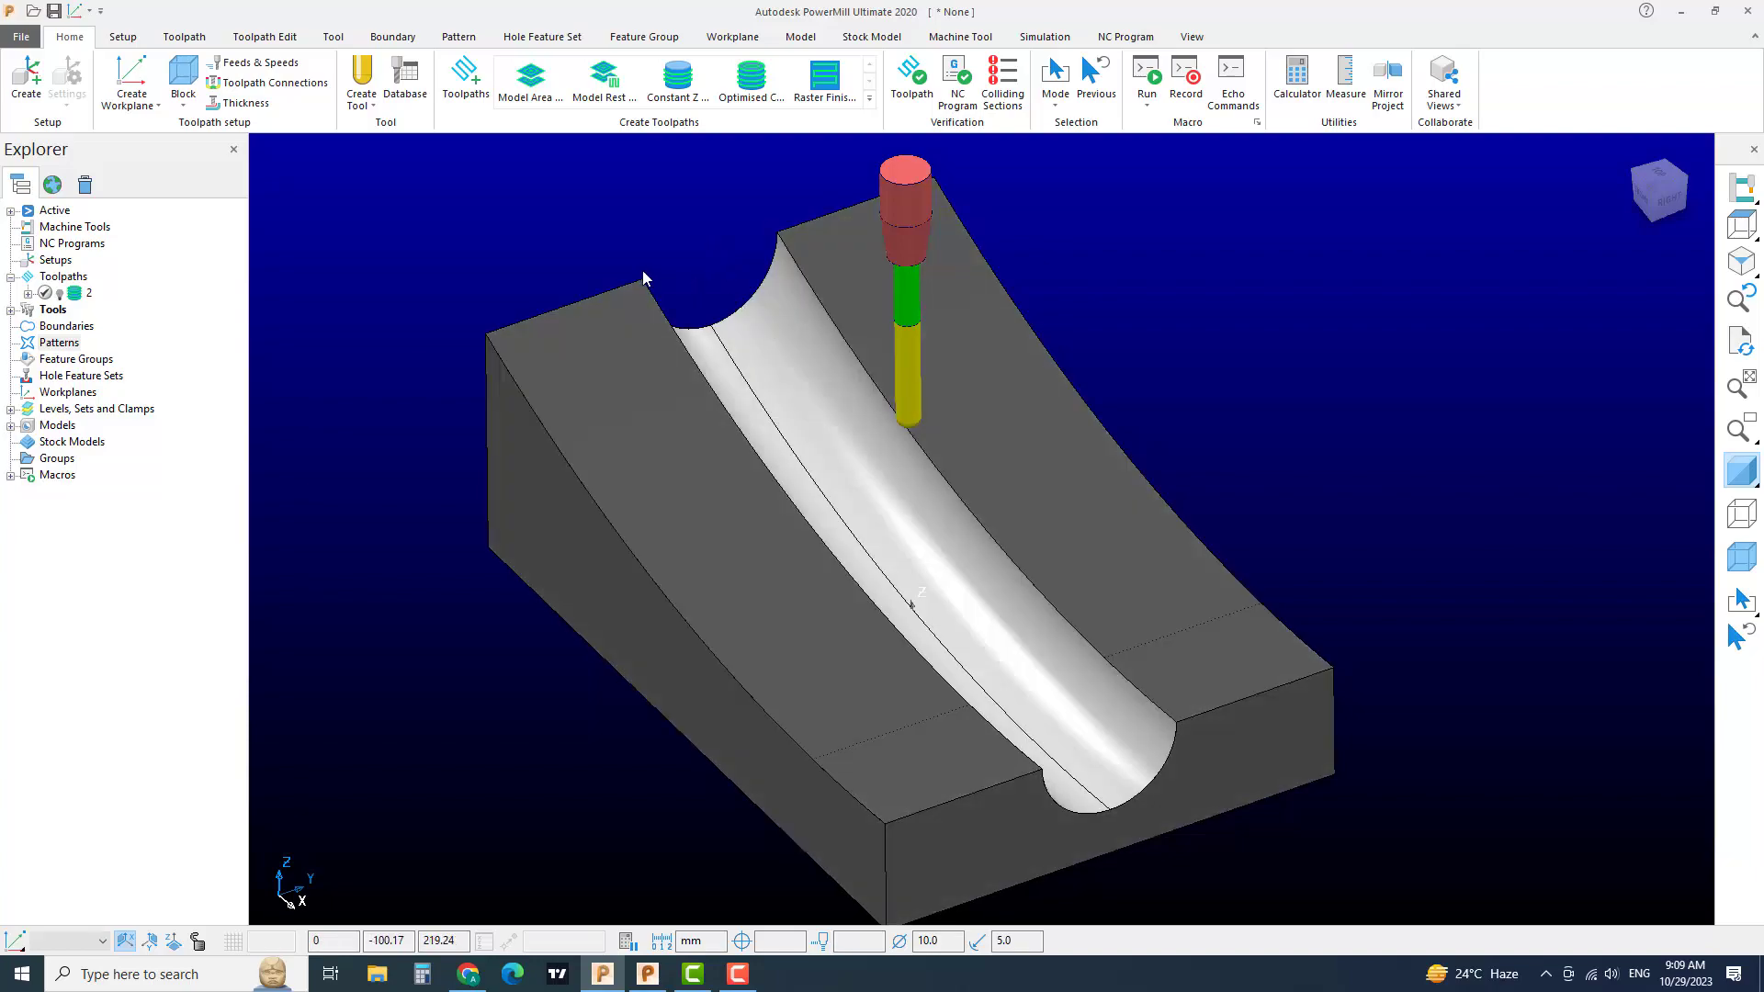
pyautogui.moveTo(643, 276); pyautogui.dragTo(808, 515, button='middle')
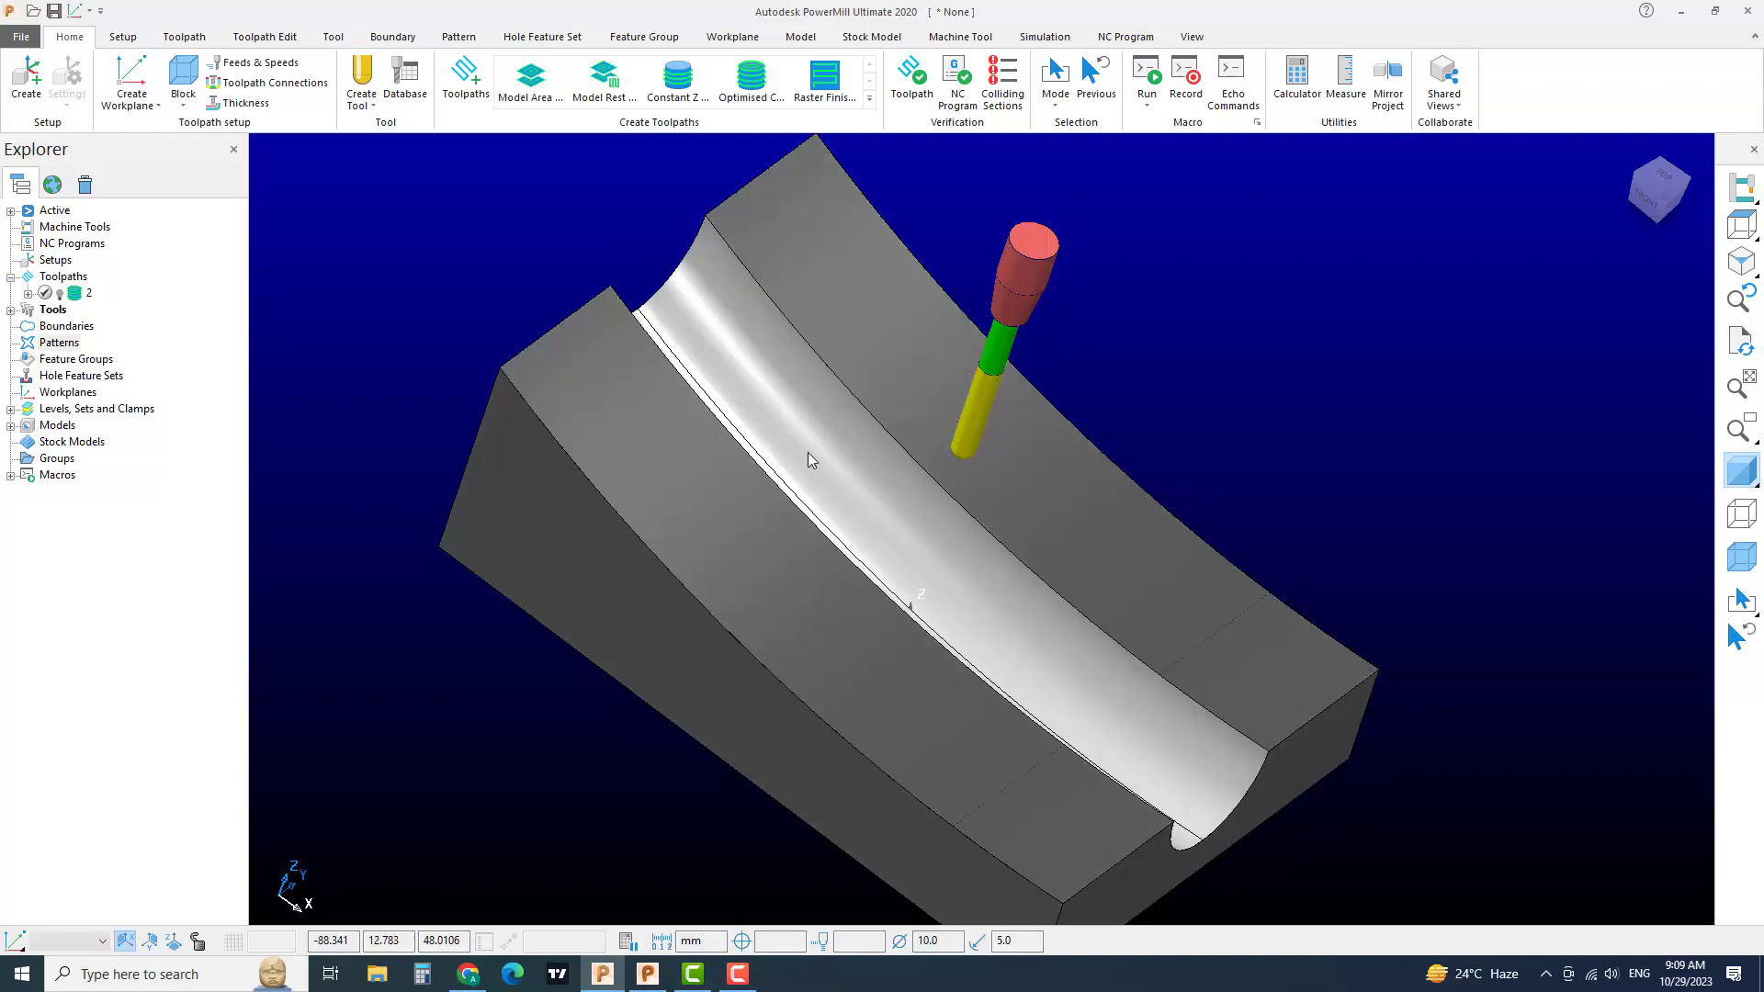
pyautogui.moveTo(808, 452); pyautogui.dragTo(758, 504, button='middle')
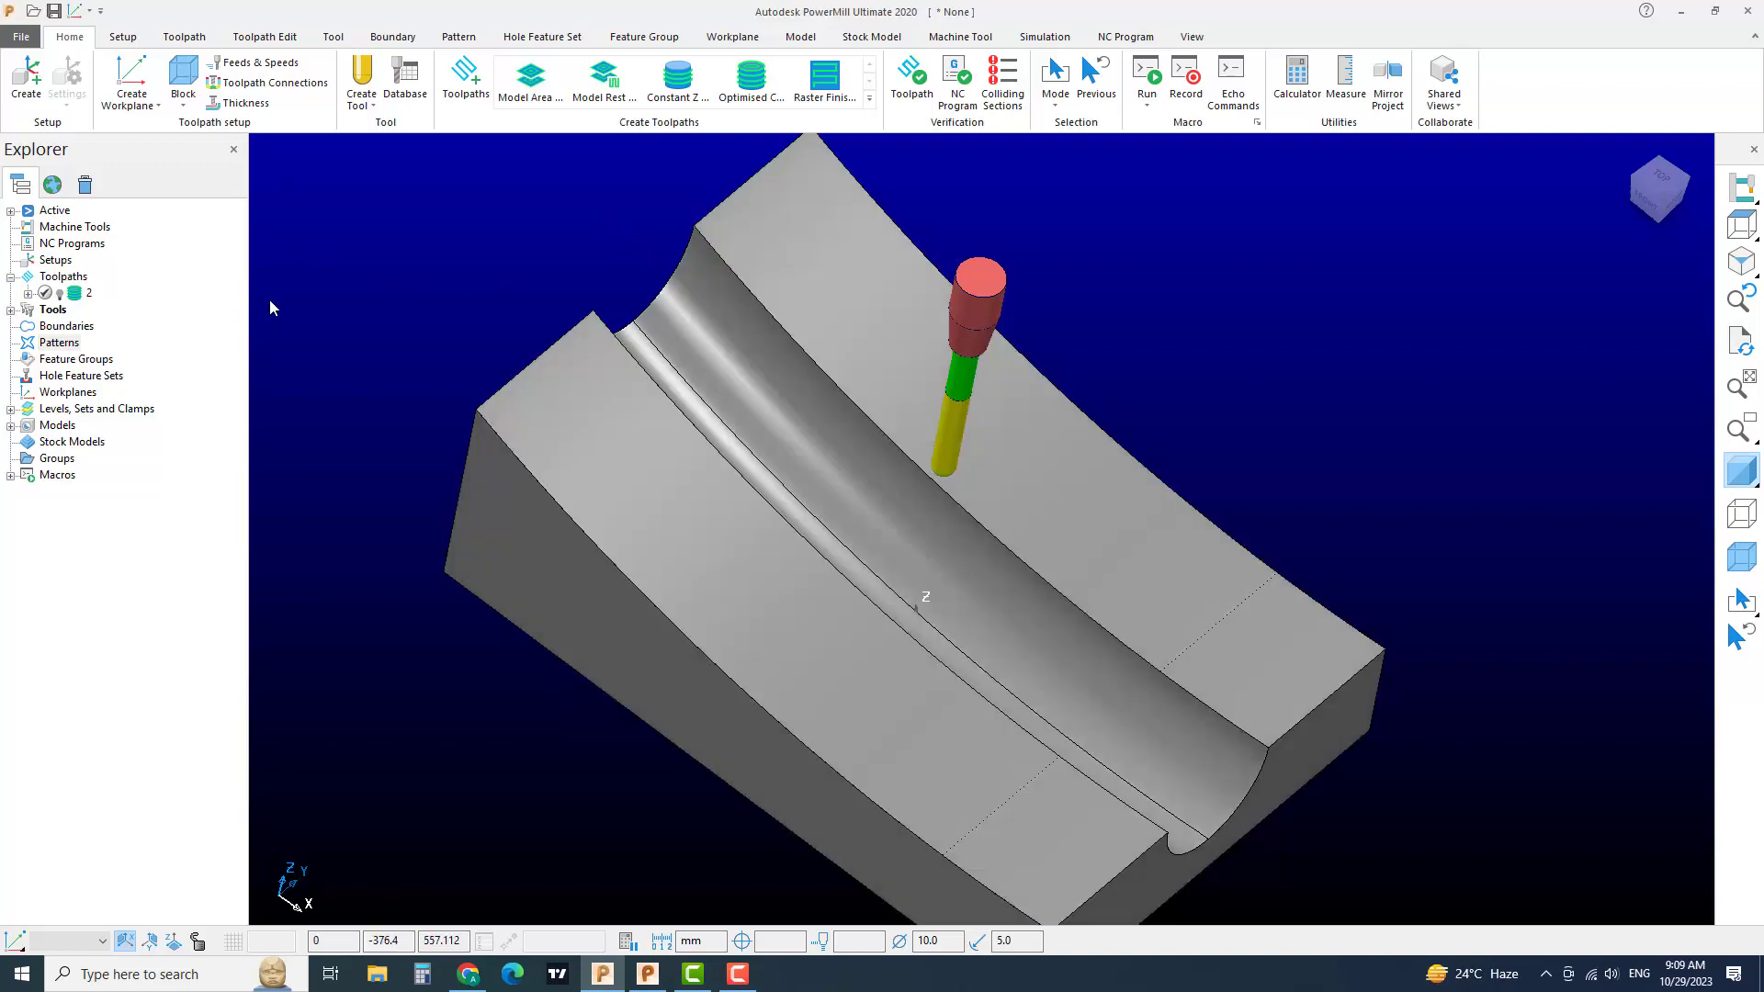
# Step: Activate toolpath 2 and inspect its passes close up inside the channel
pyautogui.doubleClick(77, 297)
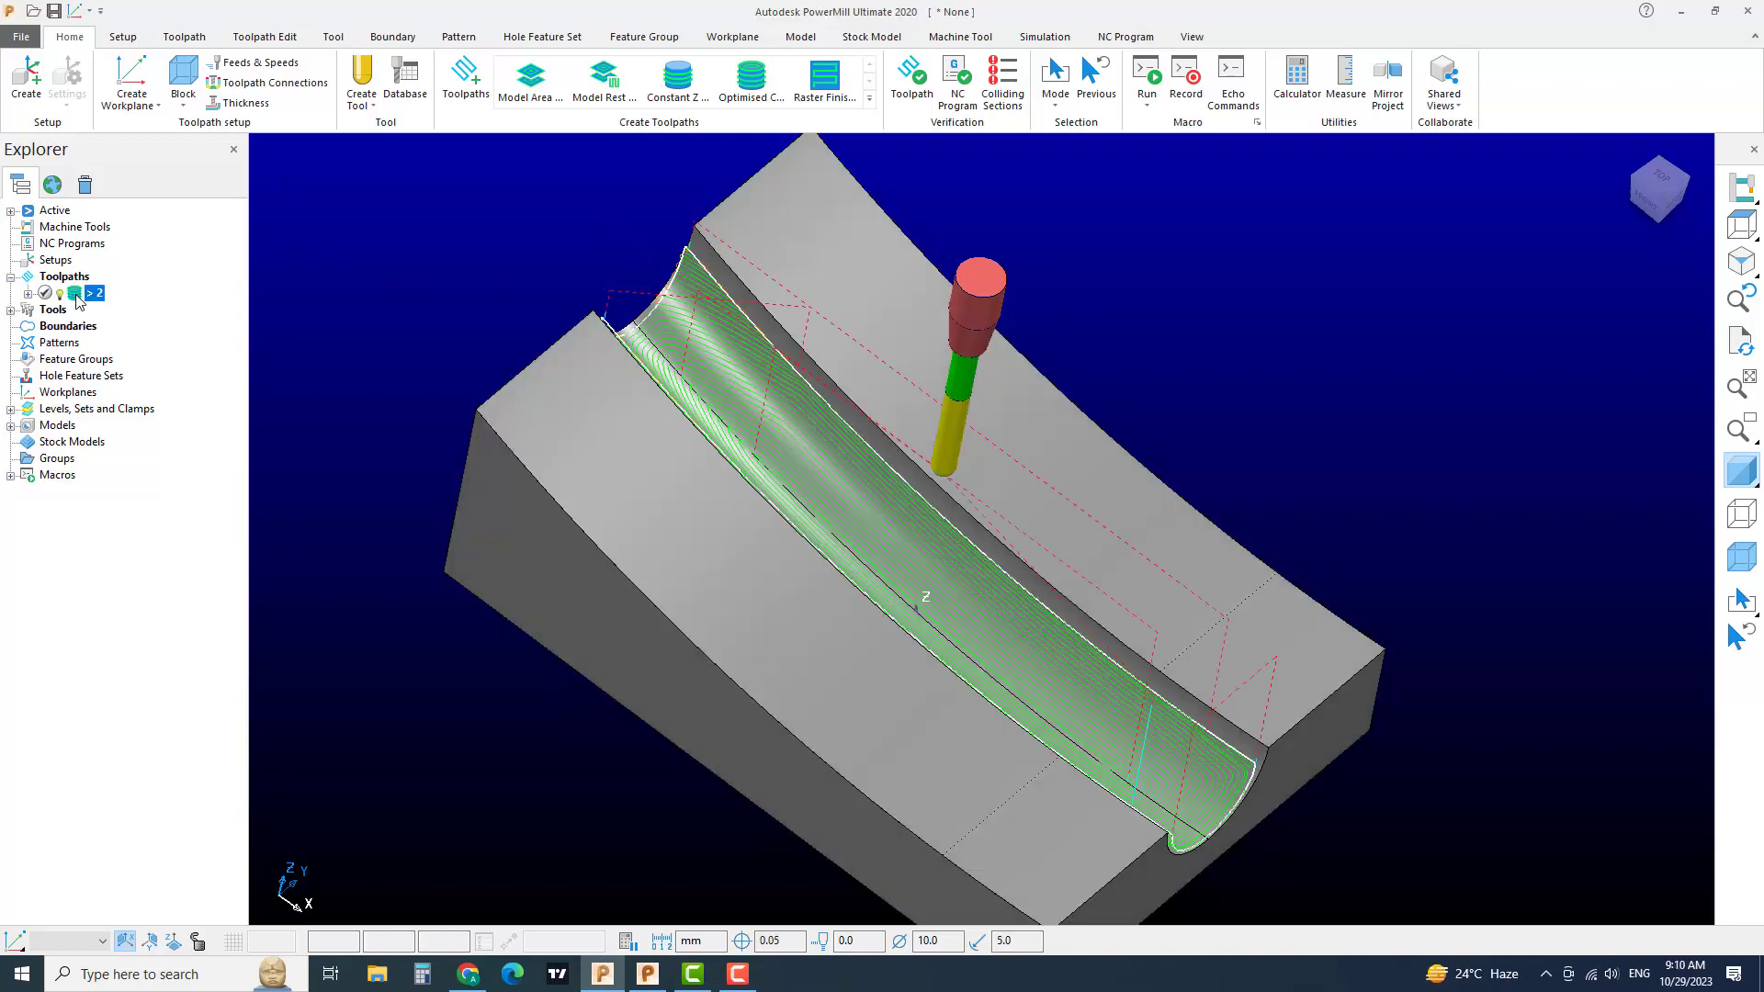
pyautogui.click(402, 293)
pyautogui.rightClick(93, 299)
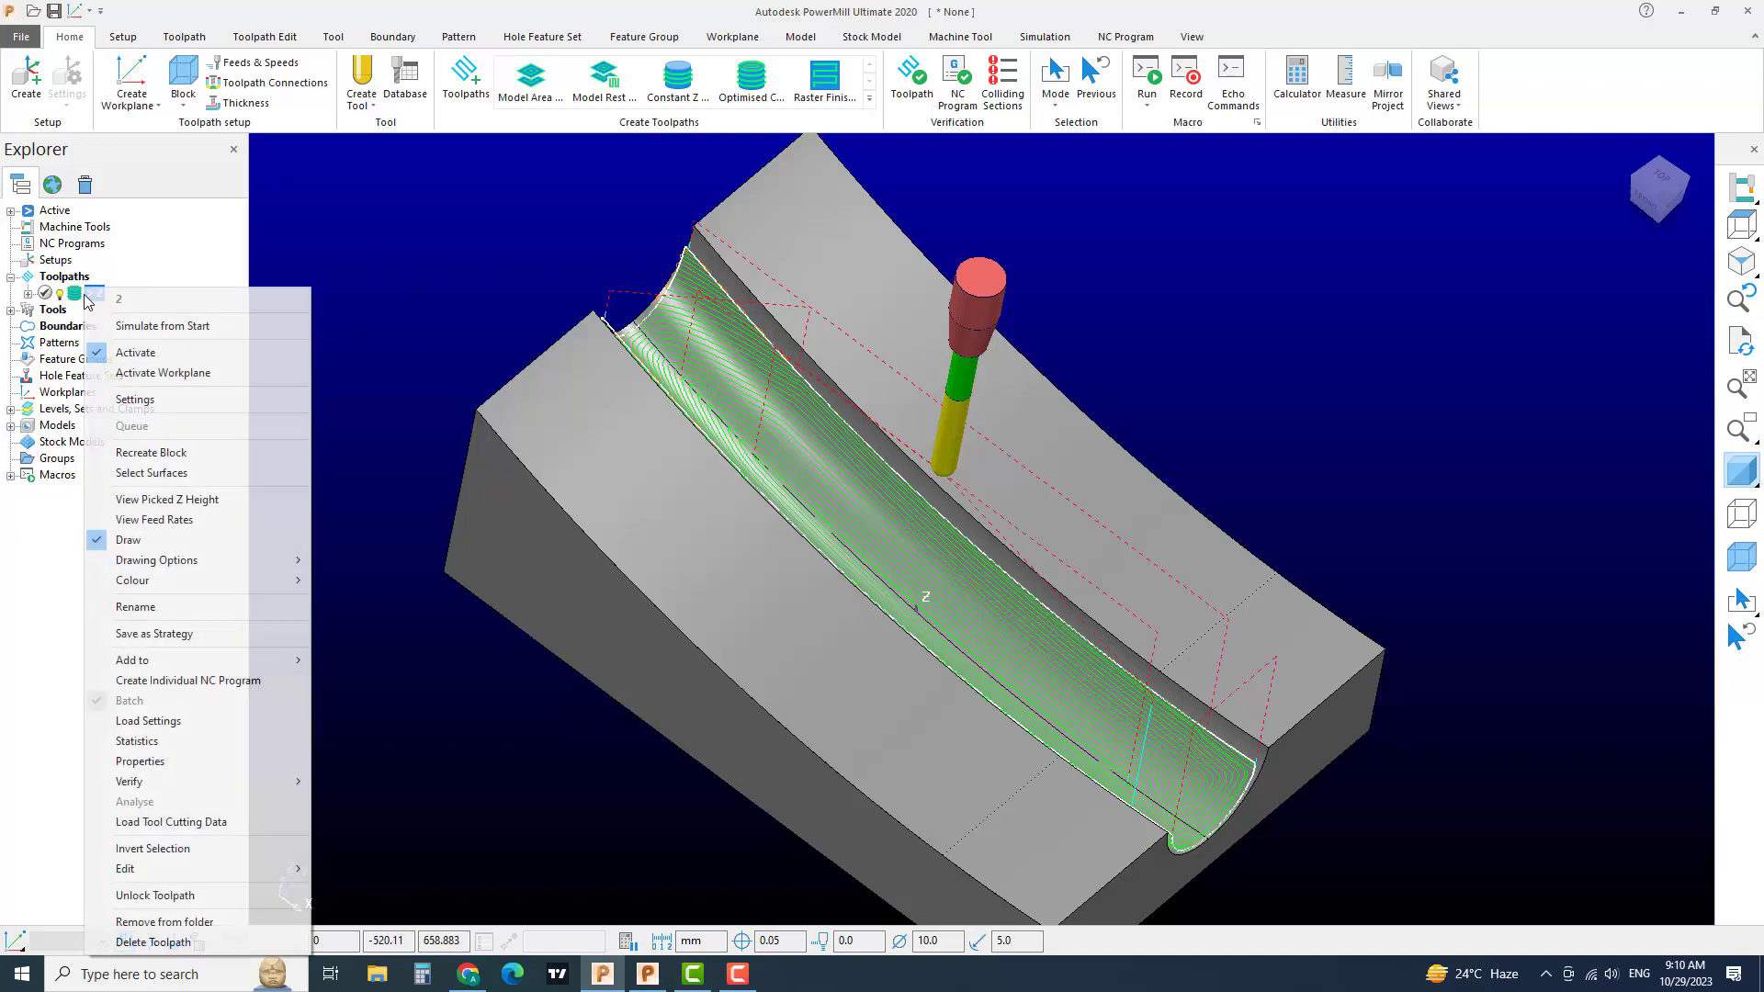
pyautogui.click(1365, 442)
pyautogui.moveTo(996, 626); pyautogui.dragTo(869, 588, button='middle')
pyautogui.scroll(5, 942, 555)
pyautogui.scroll(3, 812, 511)
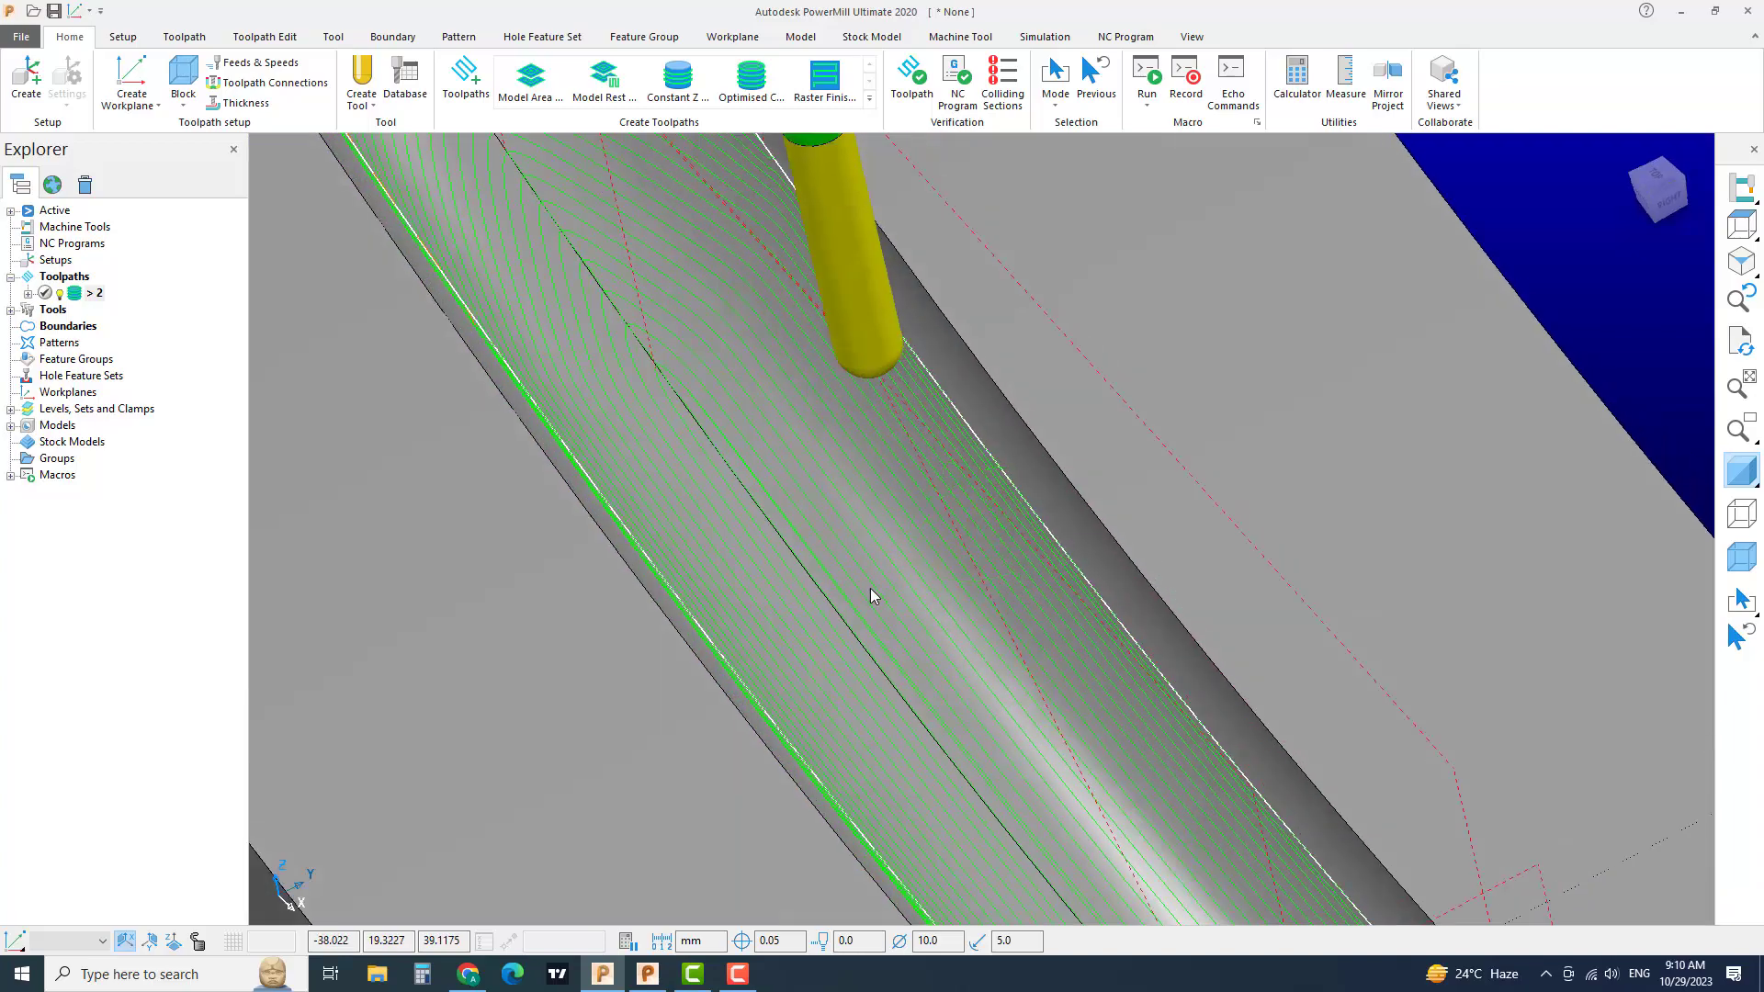
# Step: Hide the model shading to examine the passes of toolpath 2 on their own, and restore the shaded display
pyautogui.click(1736, 507)
pyautogui.click(1739, 474)
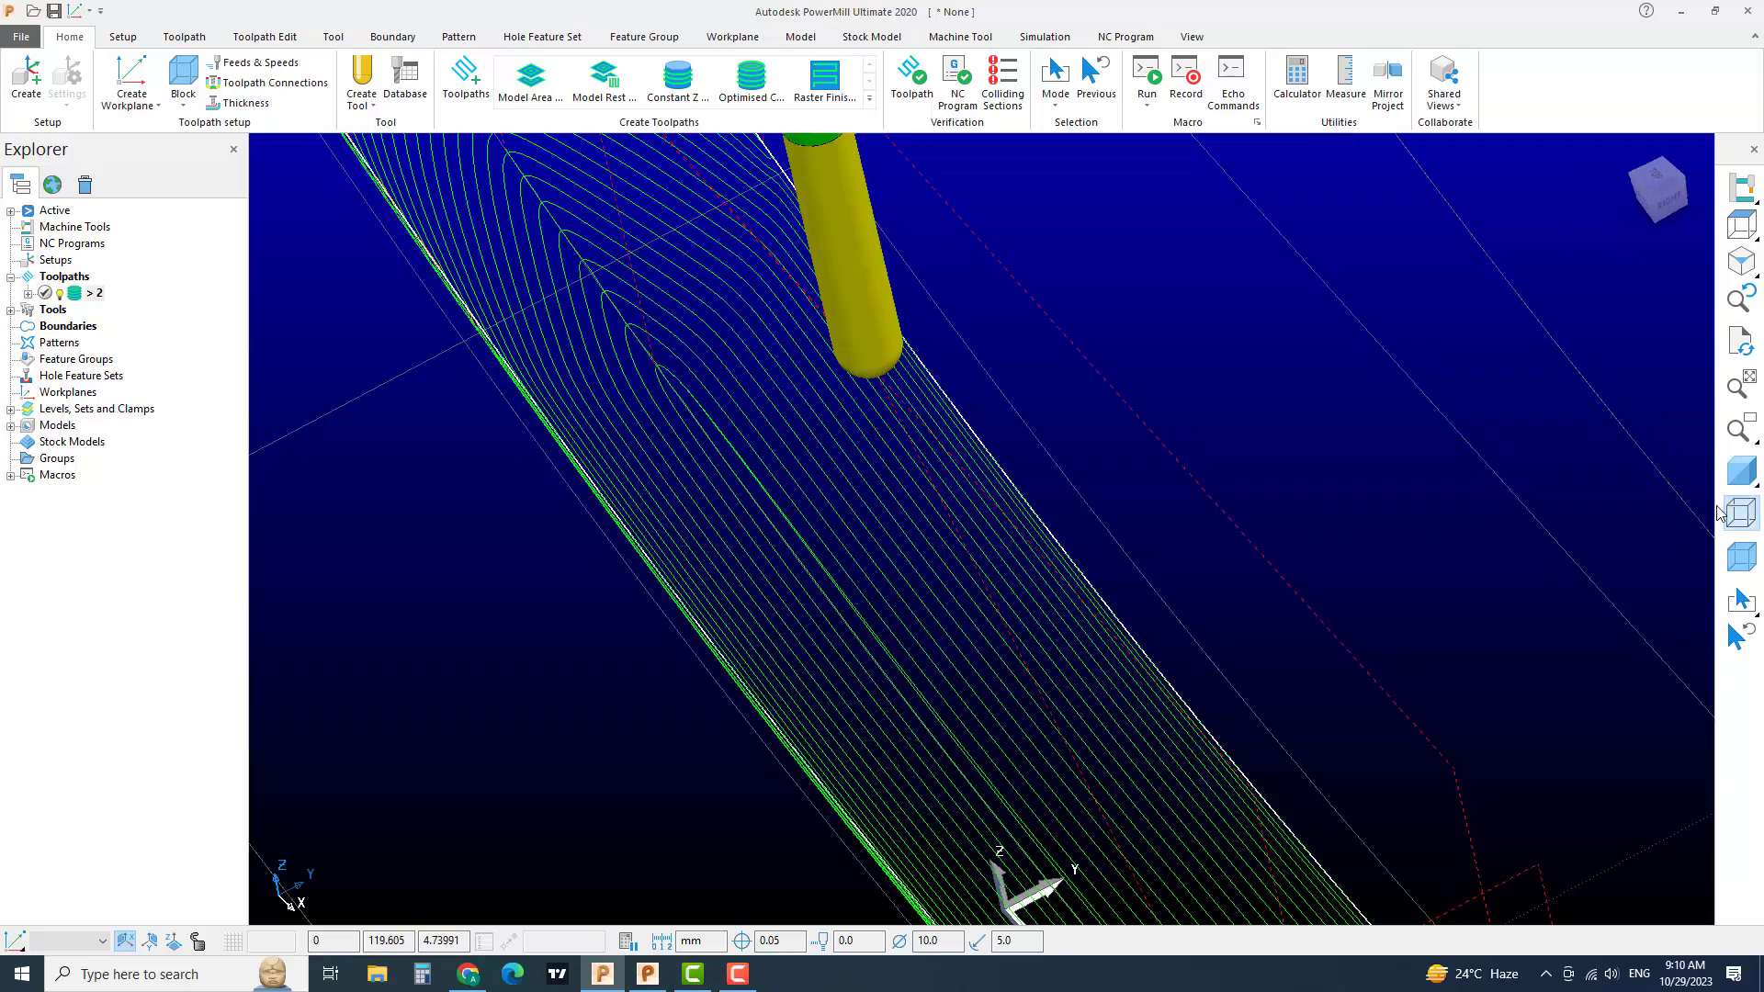
pyautogui.moveTo(1523, 507)
pyautogui.mouseDown(button='middle')
pyautogui.moveTo(1402, 580)
pyautogui.moveTo(1119, 604)
pyautogui.moveTo(1157, 537)
pyautogui.mouseUp(button='middle')
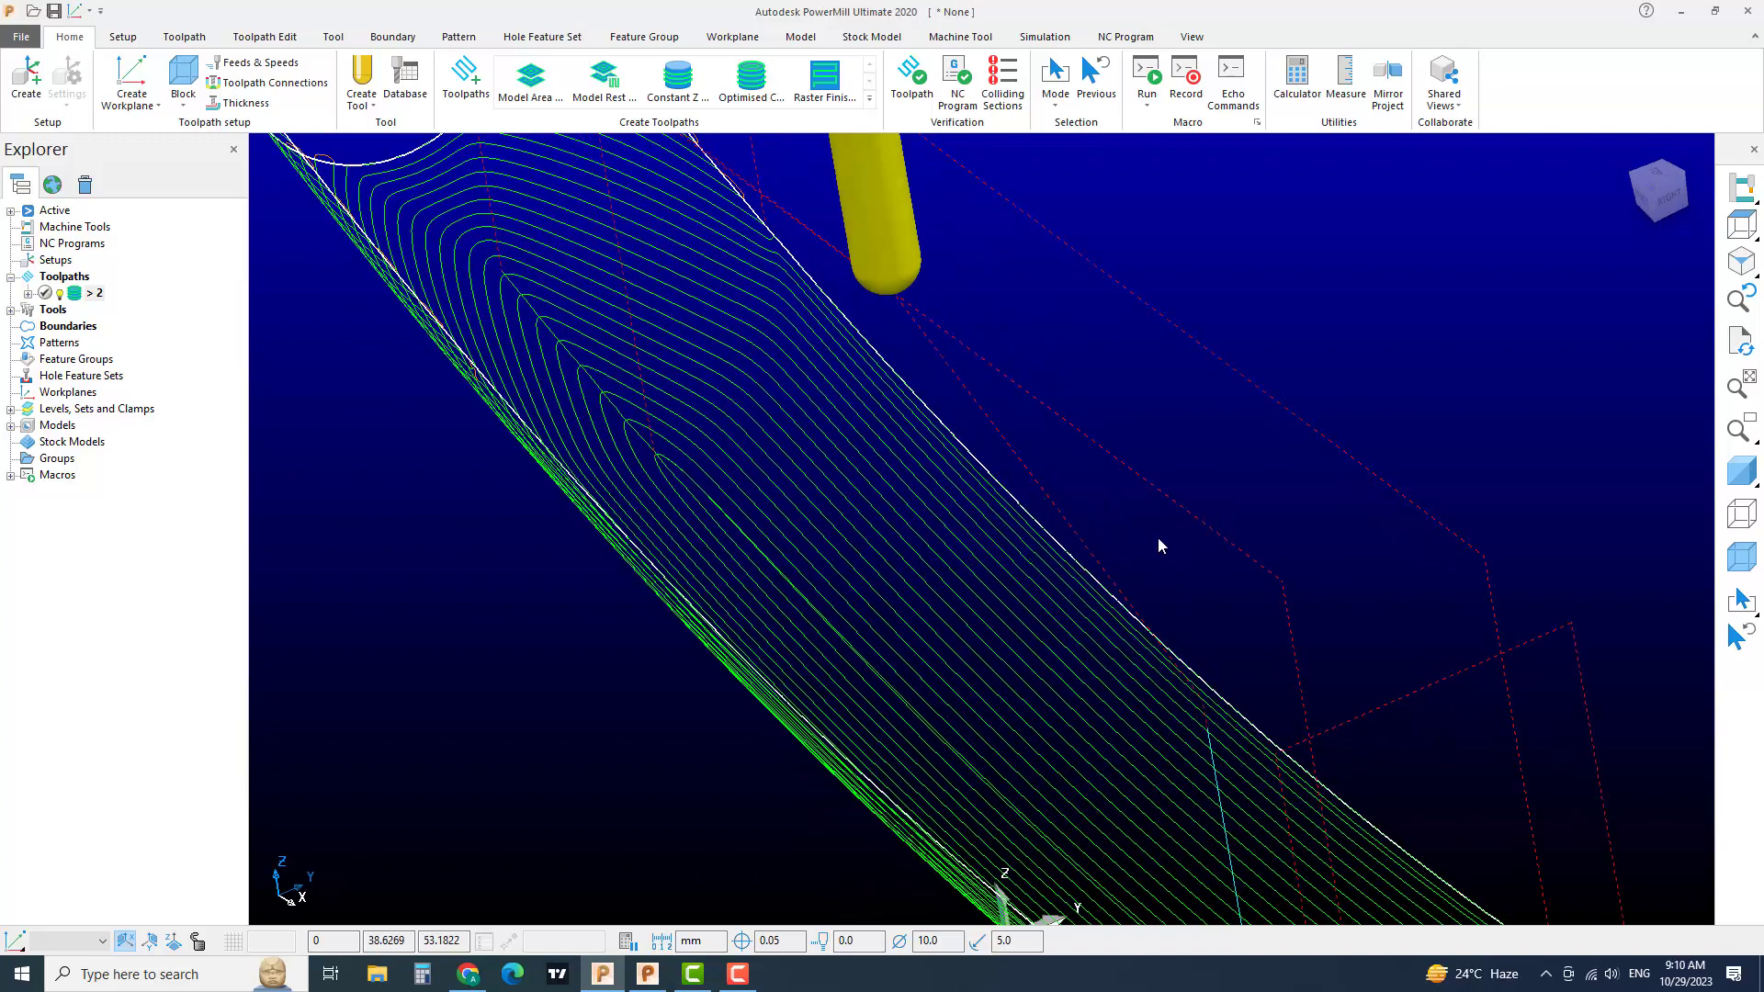
pyautogui.scroll(-3, 742, 569)
pyautogui.moveTo(847, 619); pyautogui.dragTo(796, 525, button='middle')
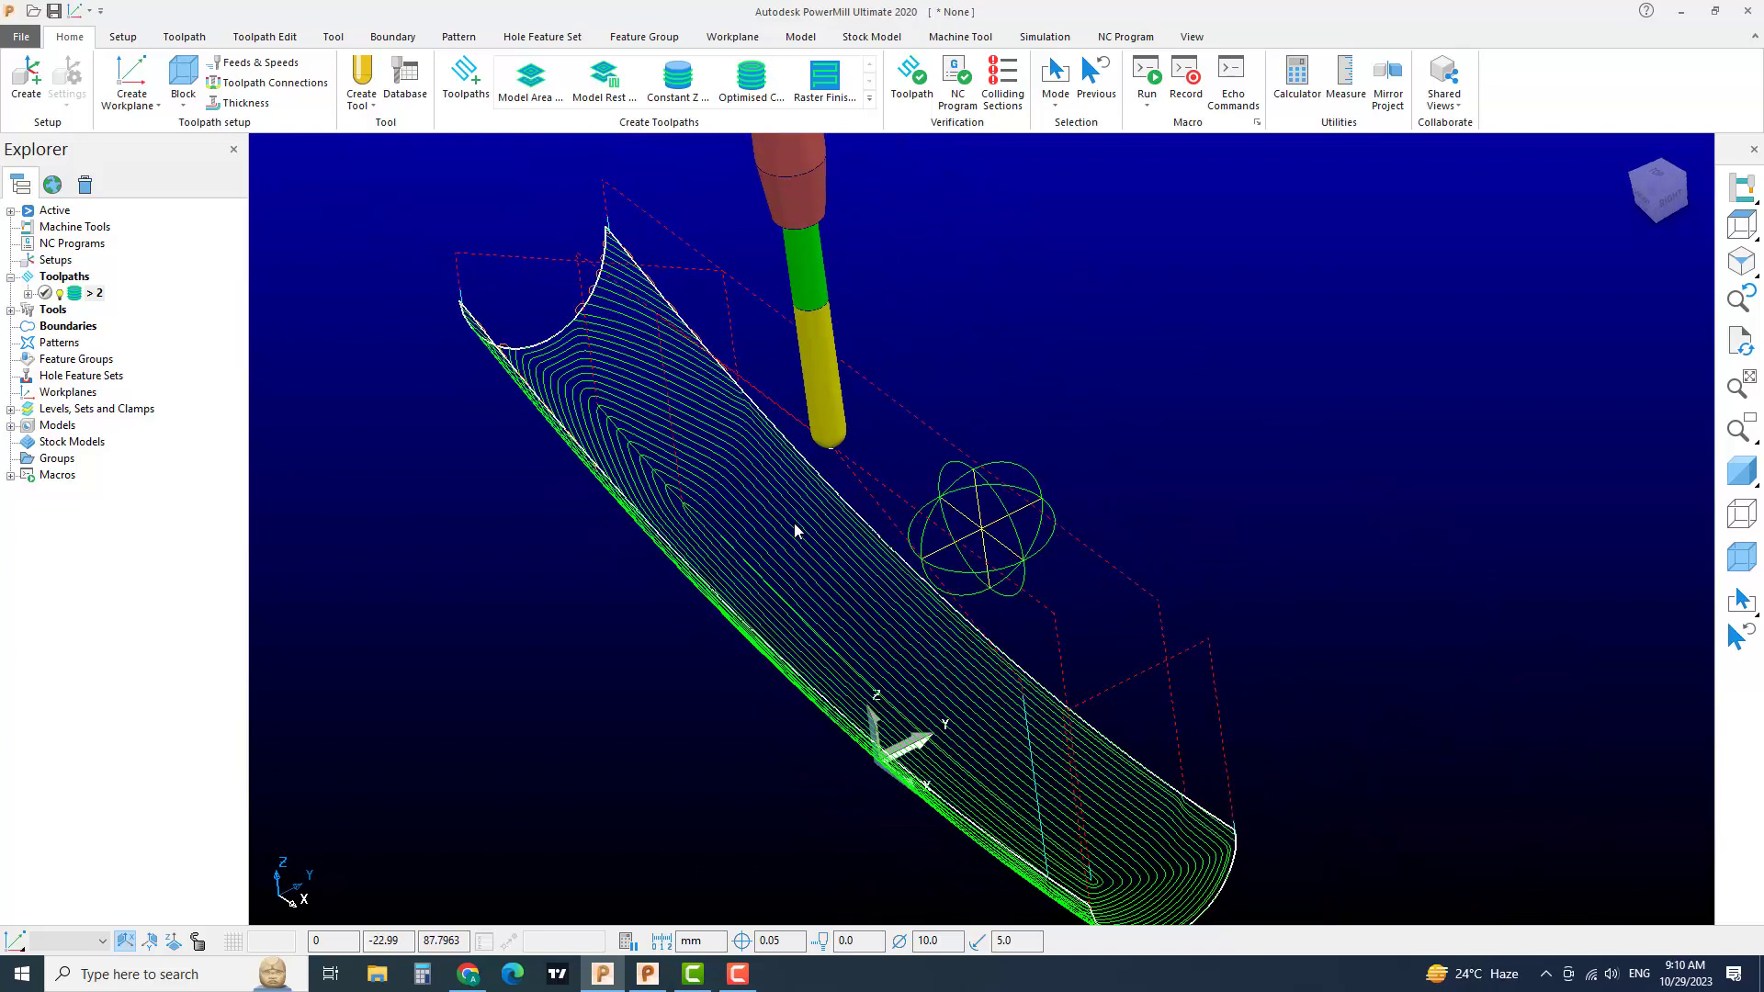
pyautogui.click(1739, 472)
pyautogui.scroll(-3, 1310, 425)
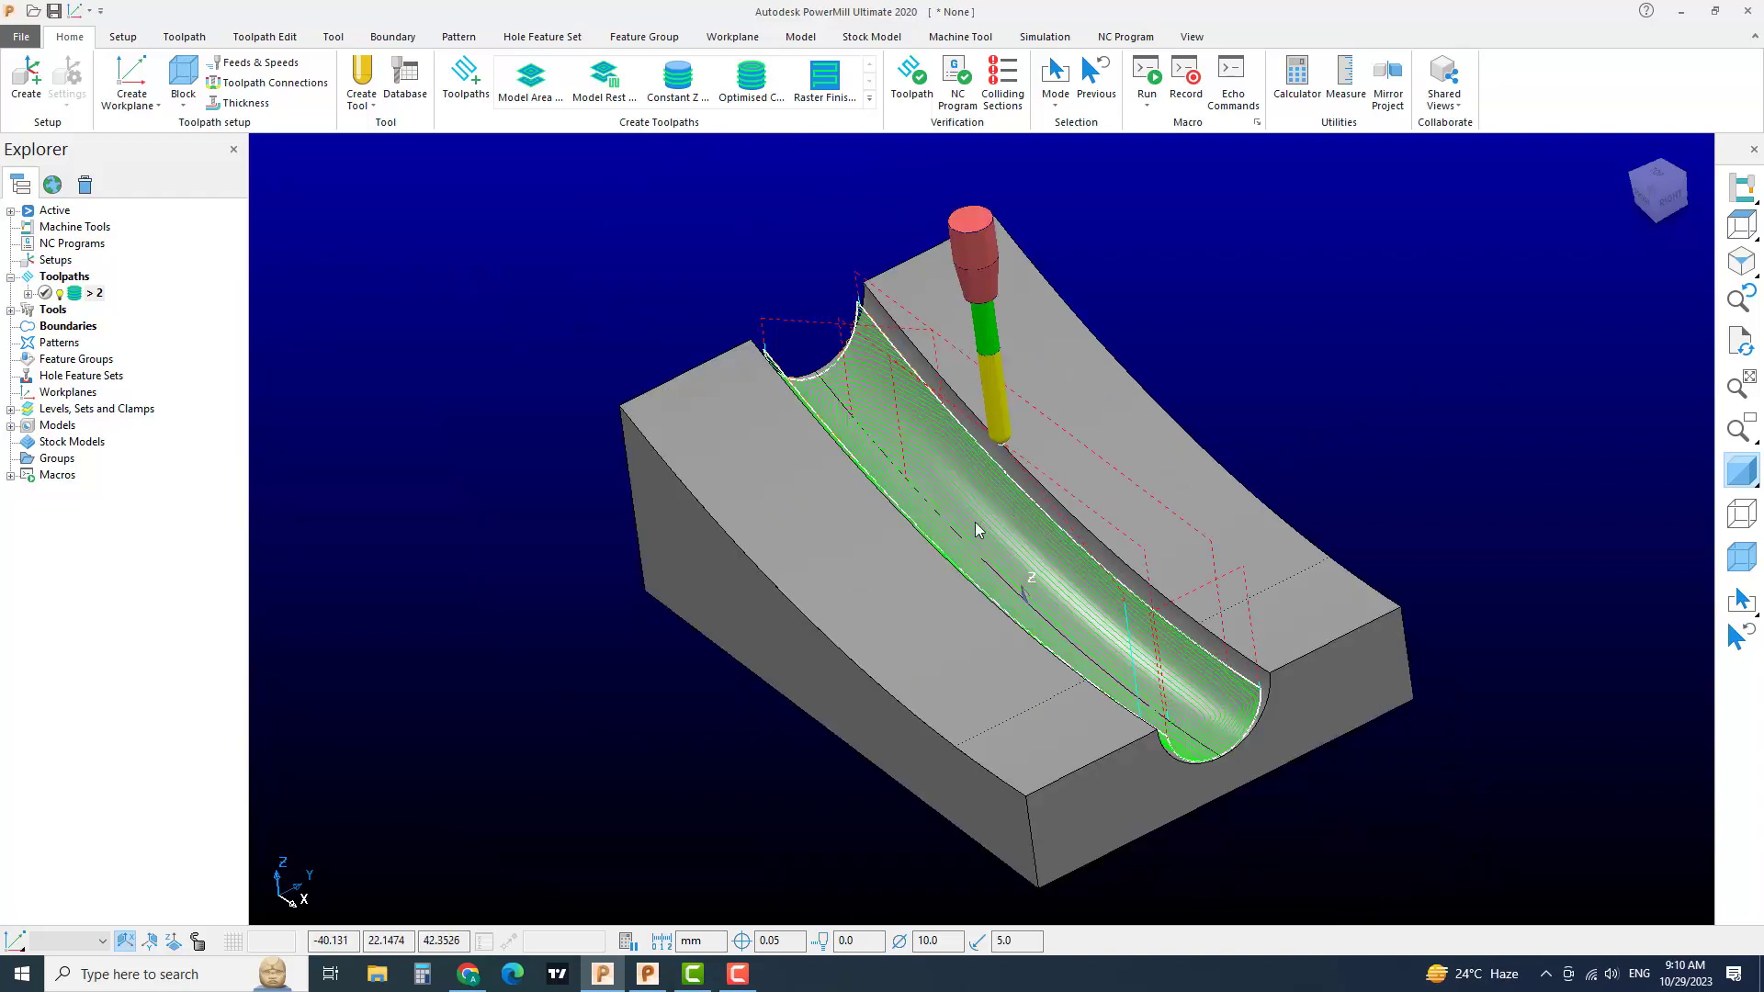
# Step: Examine how the passes of toolpath 2 run along the shaded channel surface, both close up and over the whole part
pyautogui.scroll(4, 975, 523)
pyautogui.moveTo(974, 521); pyautogui.dragTo(964, 567, button='middle')
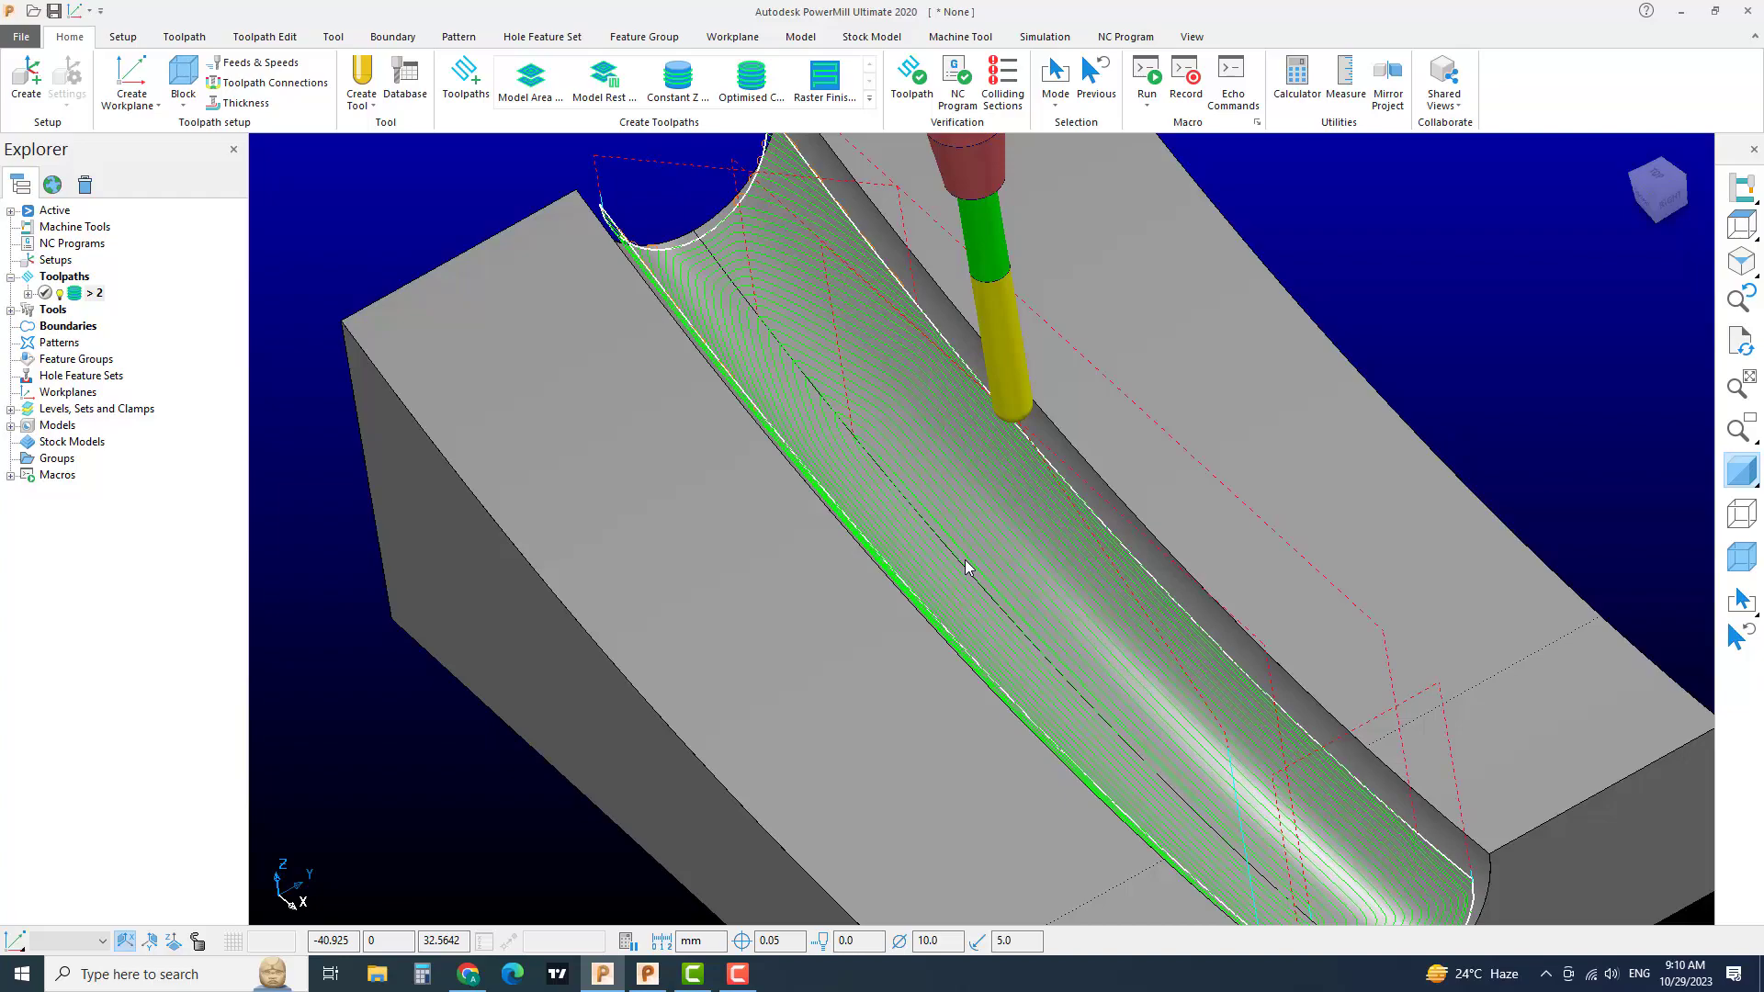
pyautogui.moveTo(786, 560); pyautogui.dragTo(906, 493, button='middle')
pyautogui.scroll(-3, 906, 493)
pyautogui.scroll(3, 907, 500)
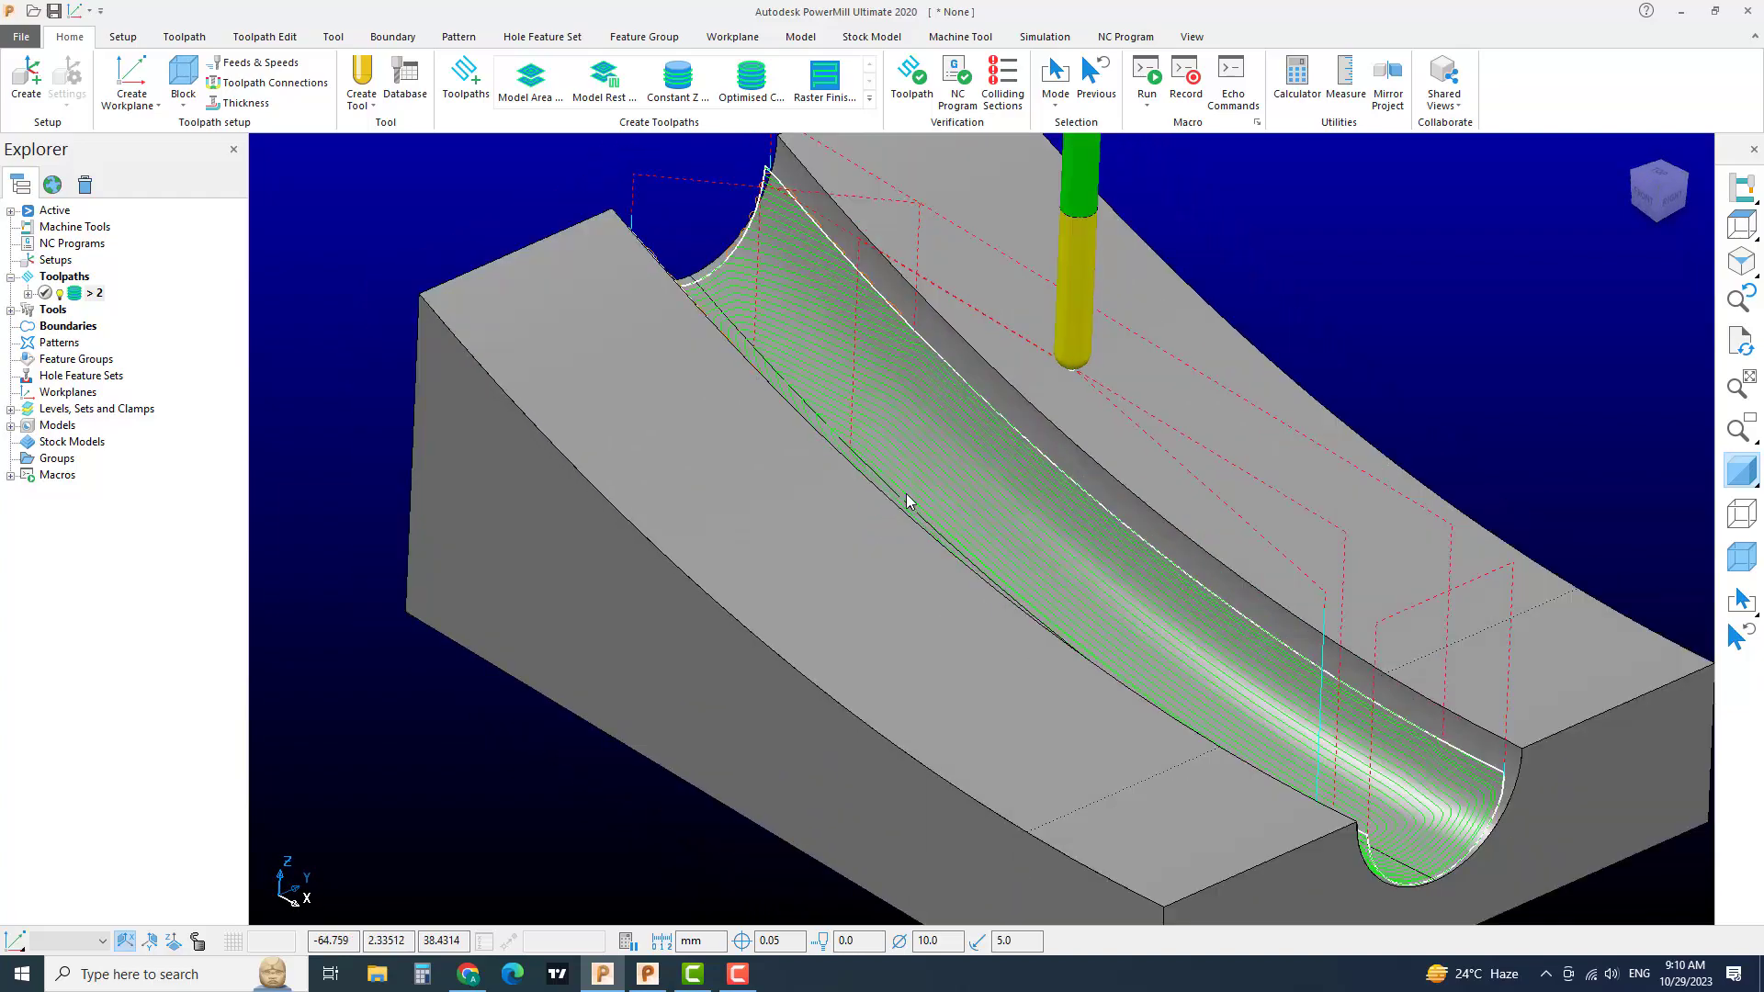
pyautogui.scroll(-3, 906, 500)
pyautogui.scroll(3, 905, 427)
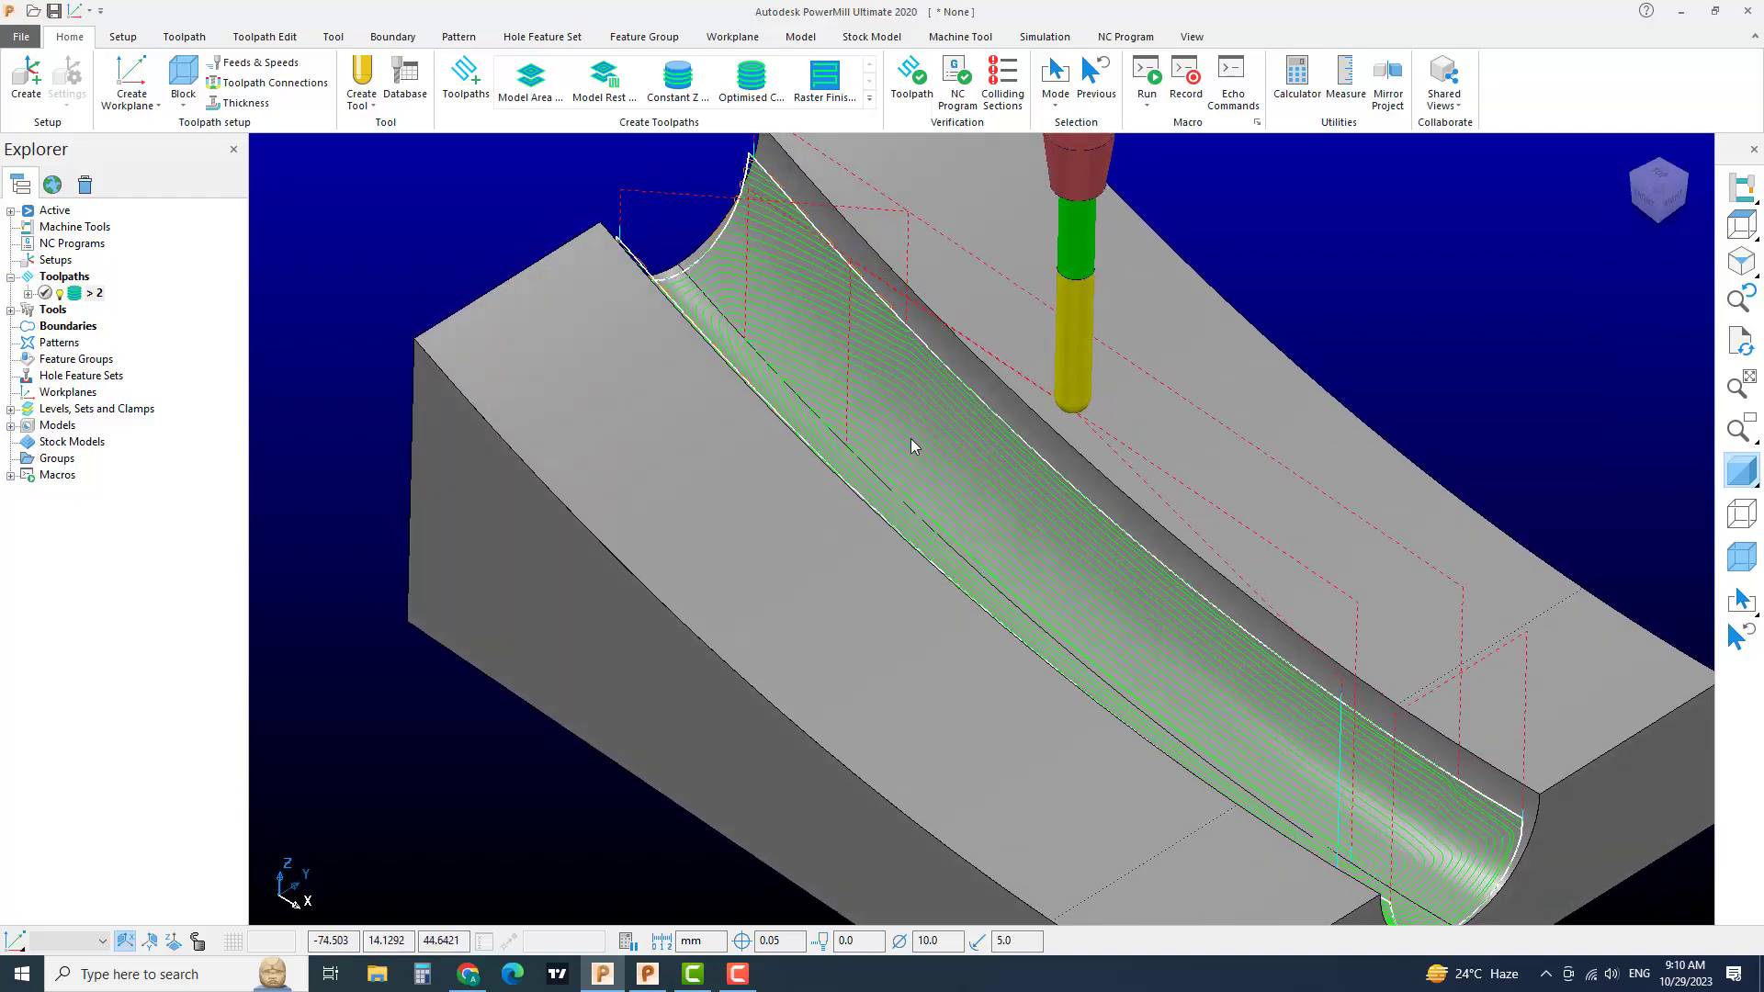
pyautogui.scroll(6, 778, 345)
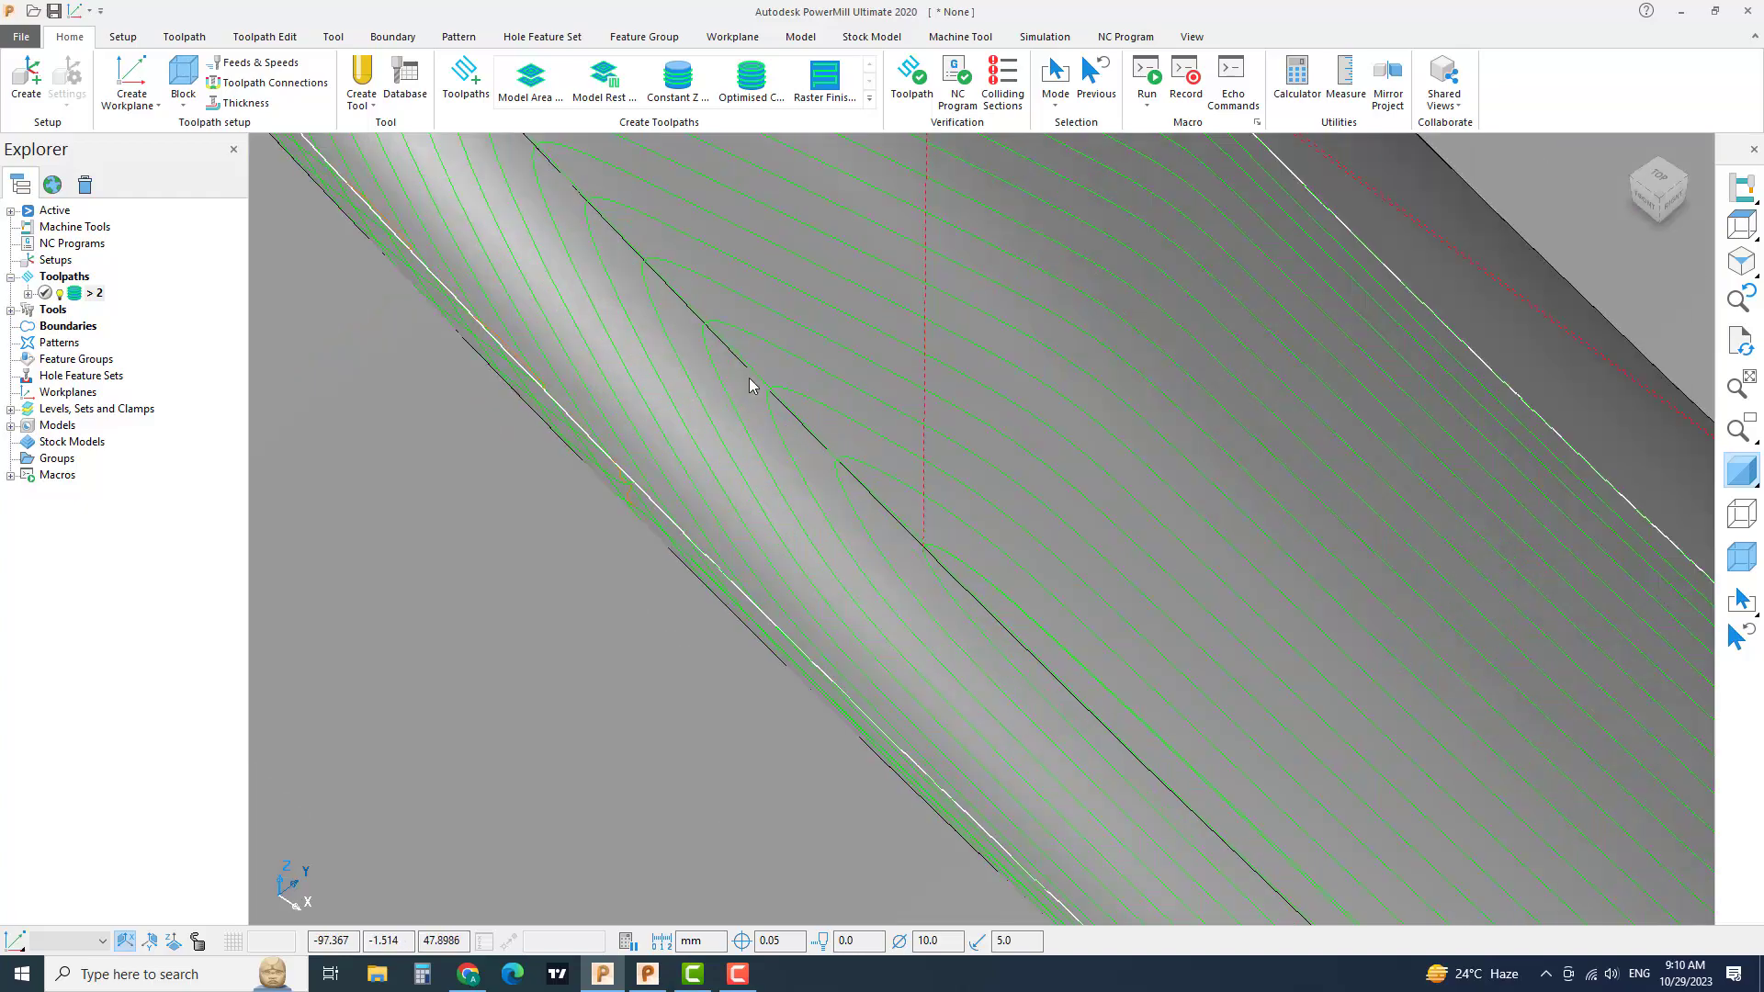
pyautogui.scroll(-5, 723, 352)
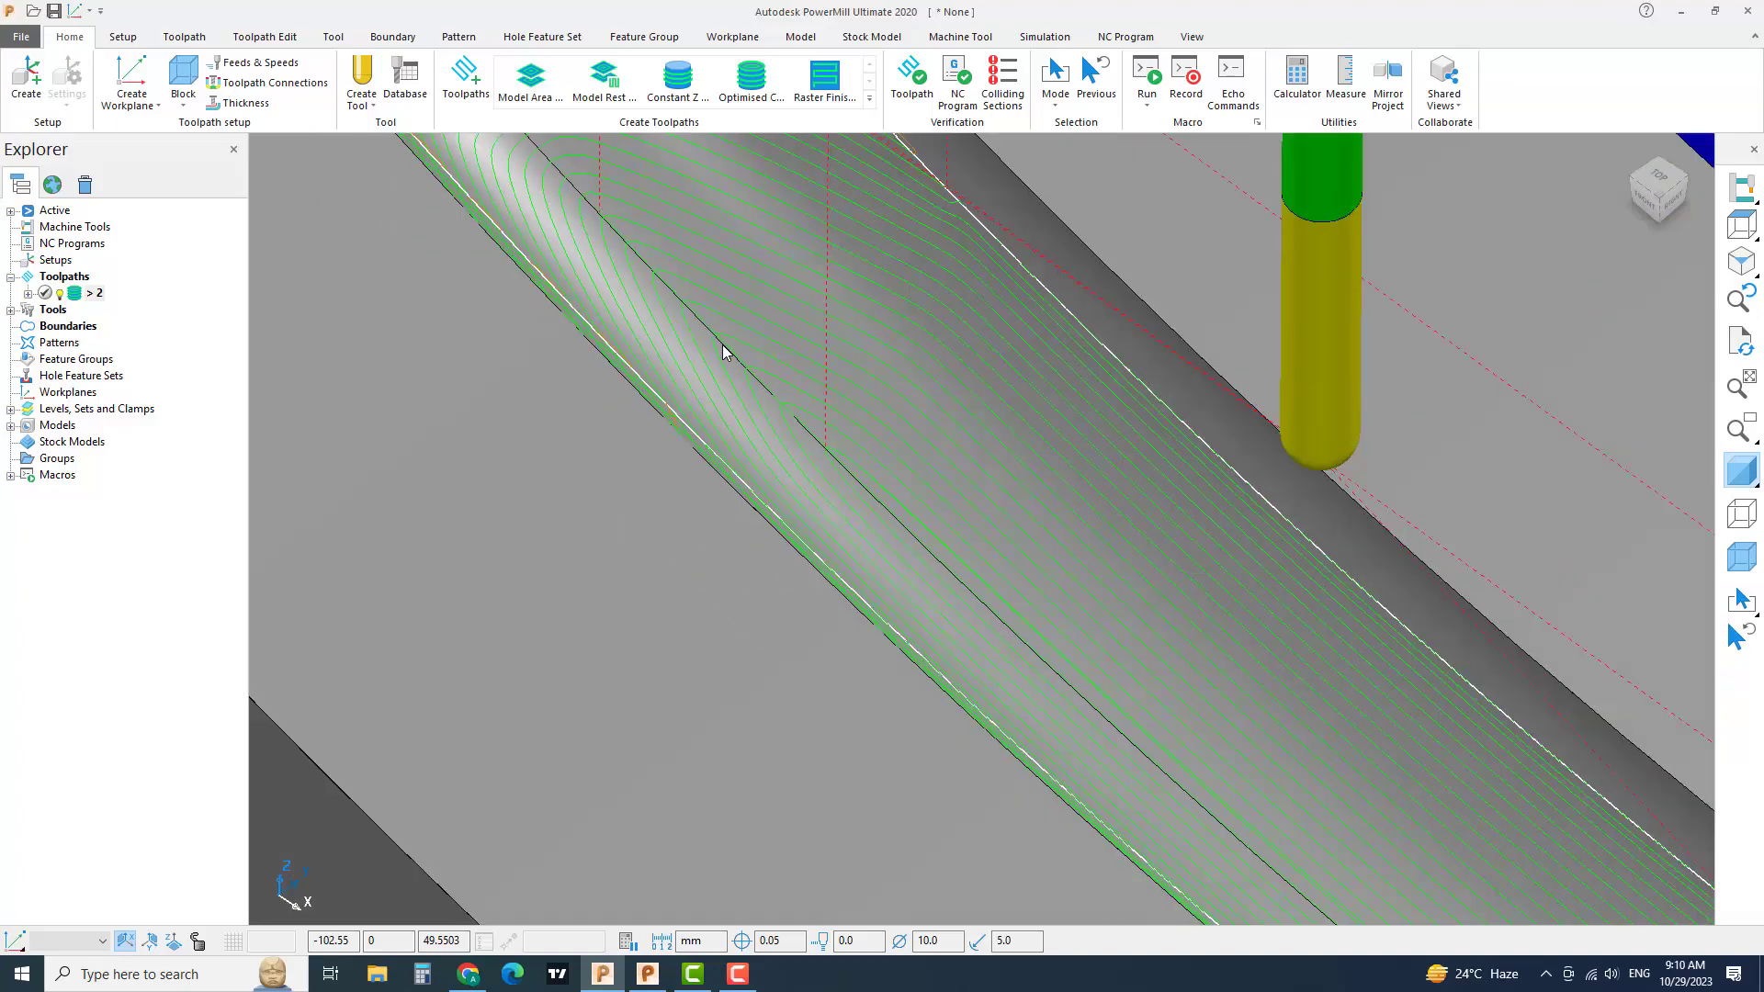
pyautogui.scroll(1, 727, 384)
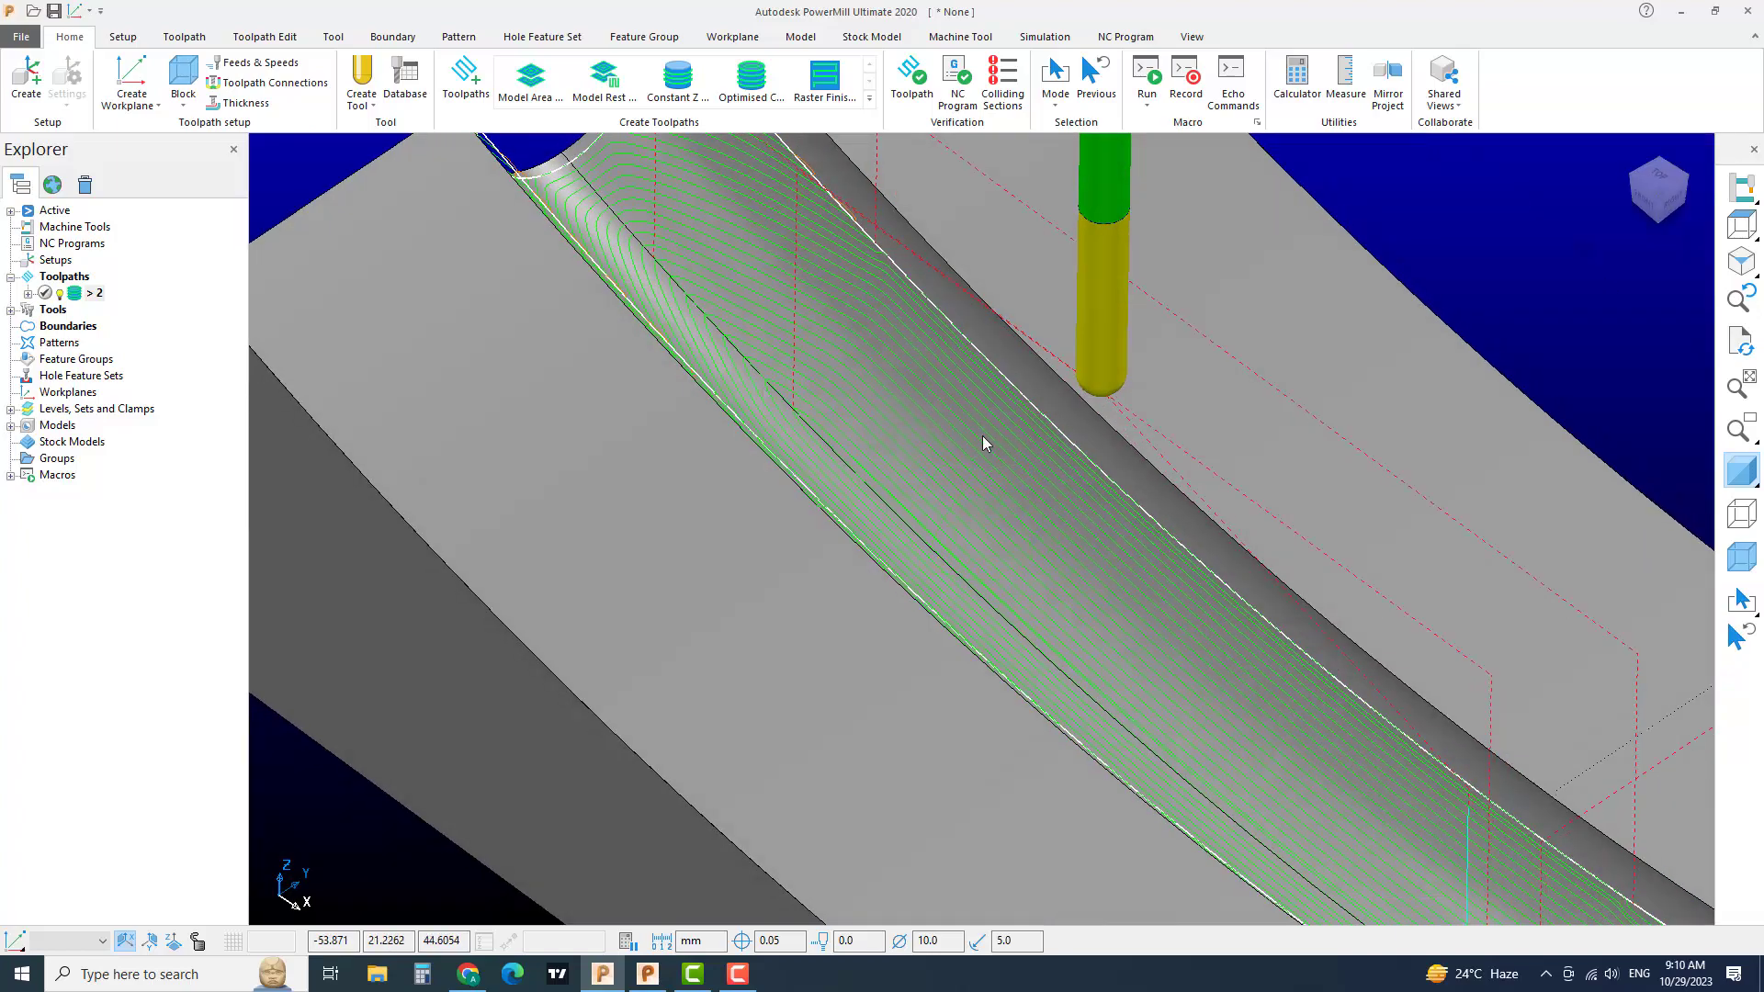
pyautogui.scroll(-3, 983, 436)
pyautogui.keyDown('shift'); pyautogui.moveTo(990, 443); pyautogui.dragTo(908, 445, button='middle'); pyautogui.keyUp('shift')
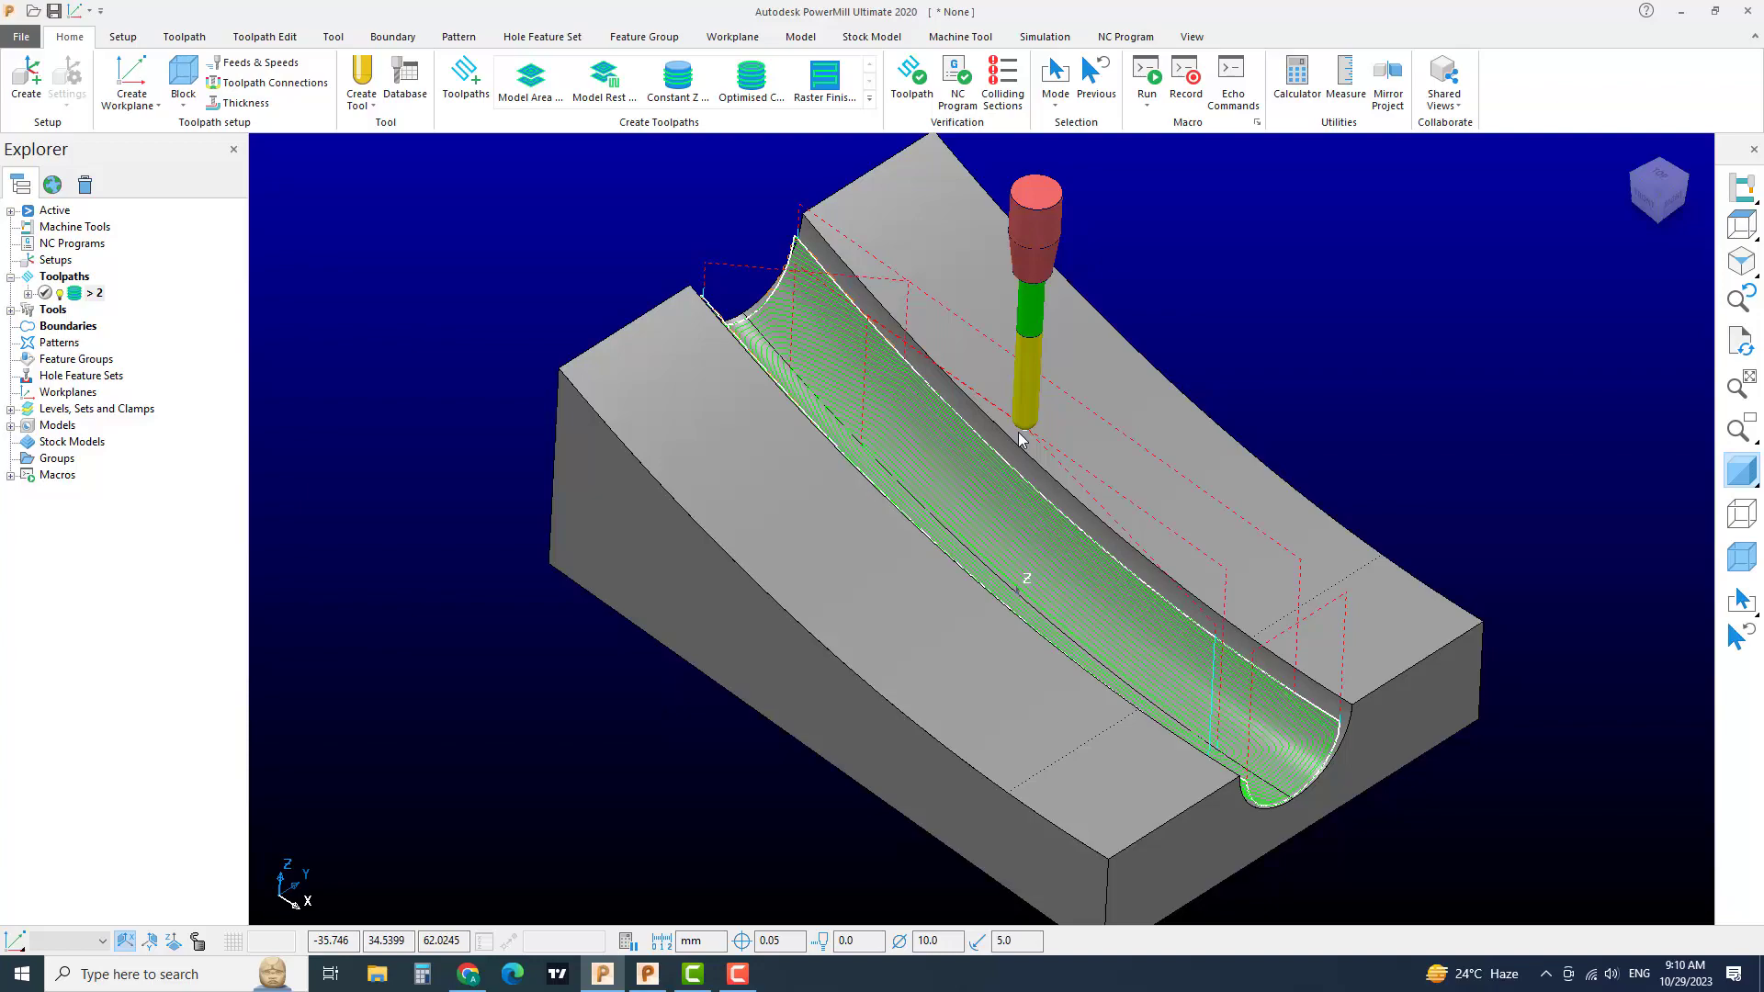
pyautogui.keyDown('shift'); pyautogui.moveTo(1012, 445); pyautogui.dragTo(994, 460, button='middle'); pyautogui.keyUp('shift')
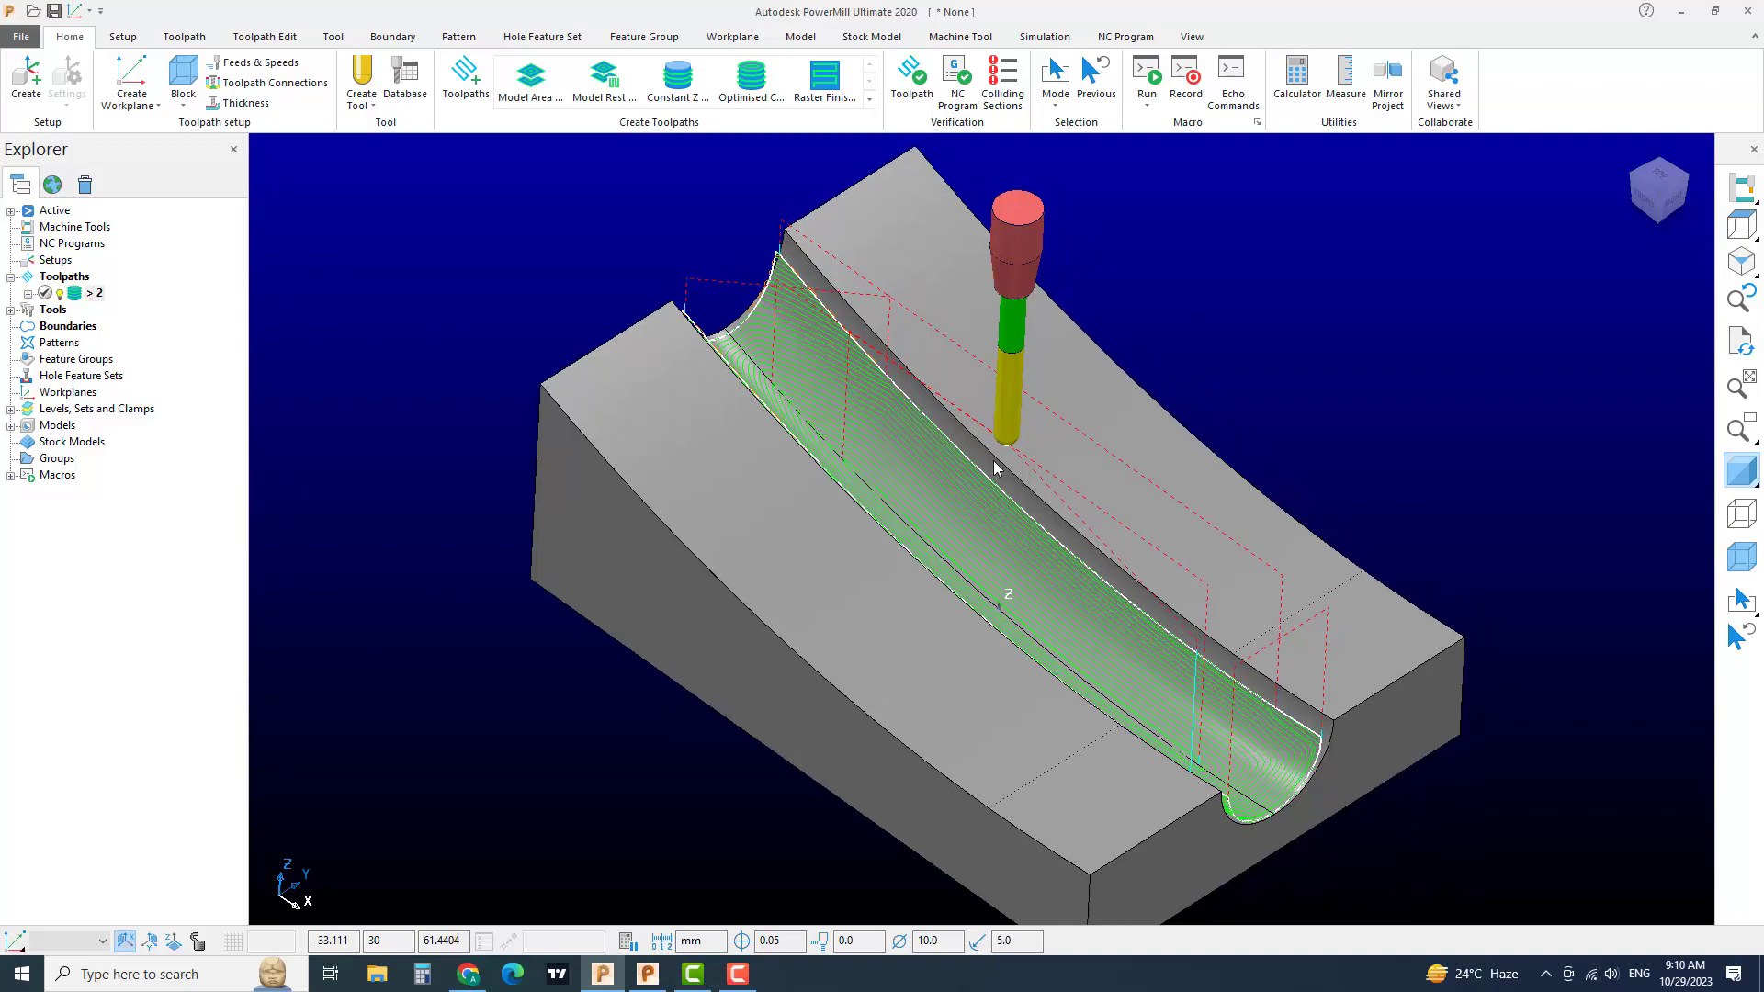
pyautogui.moveTo(907, 509); pyautogui.dragTo(913, 482, button='middle')
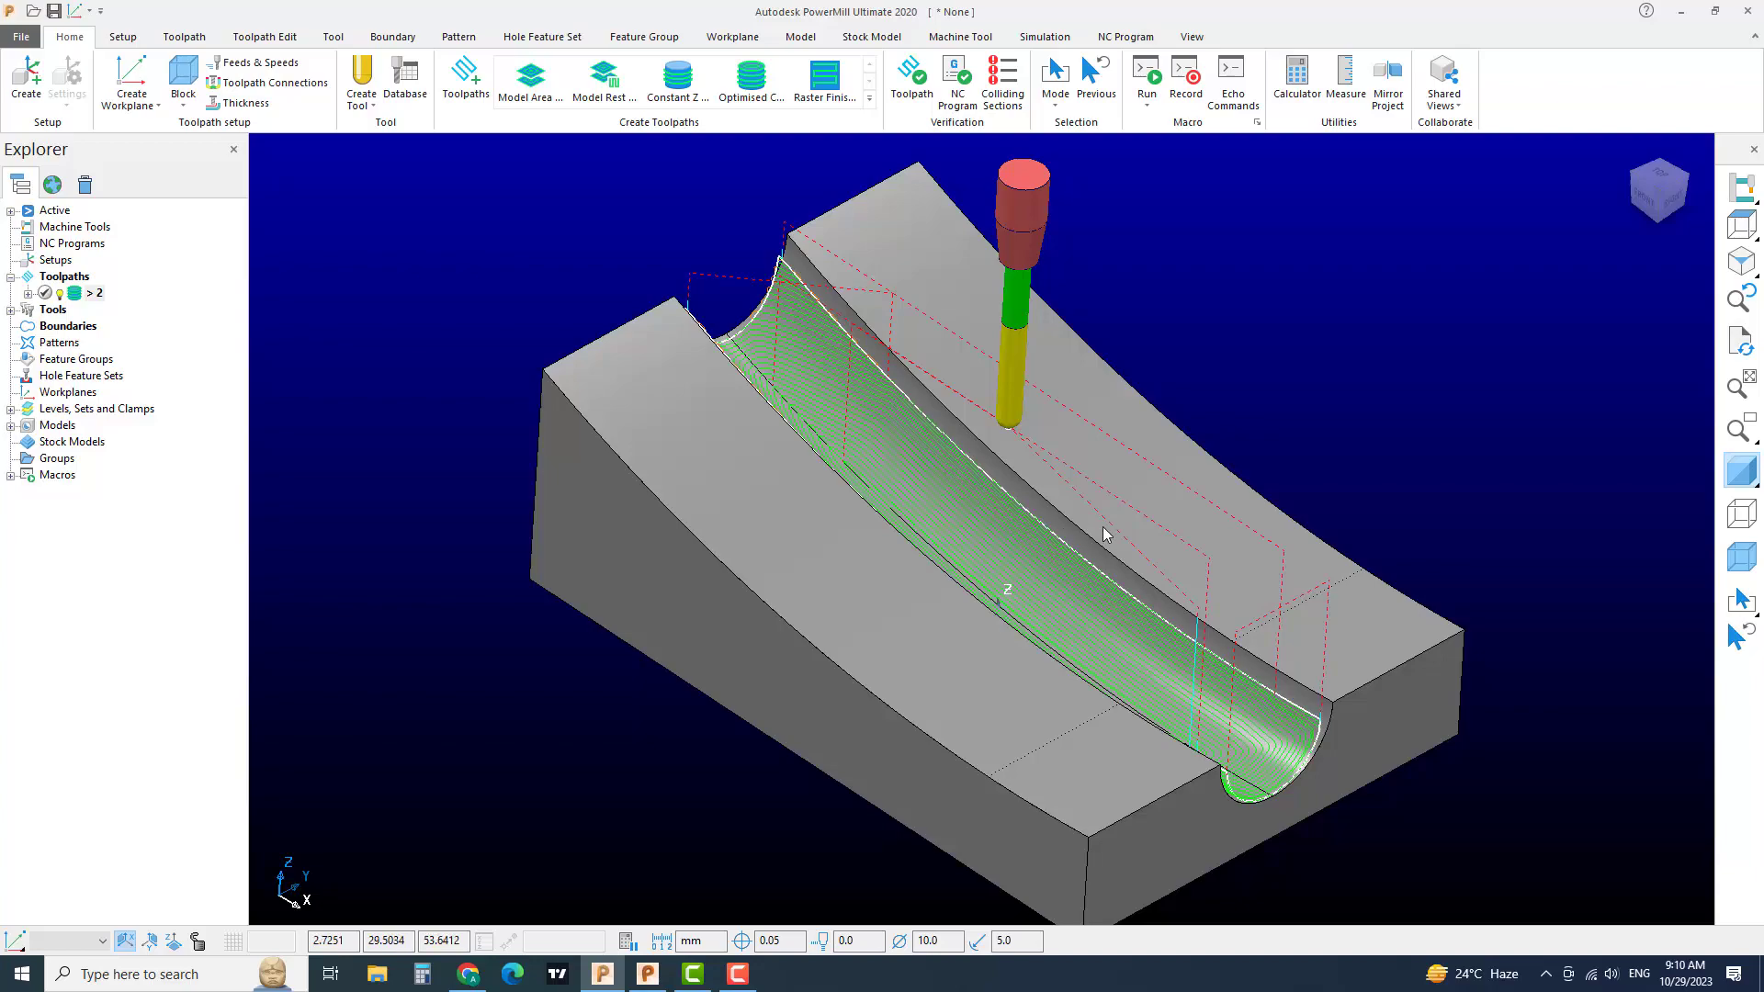
pyautogui.moveTo(1102, 526); pyautogui.dragTo(1062, 542, button='middle')
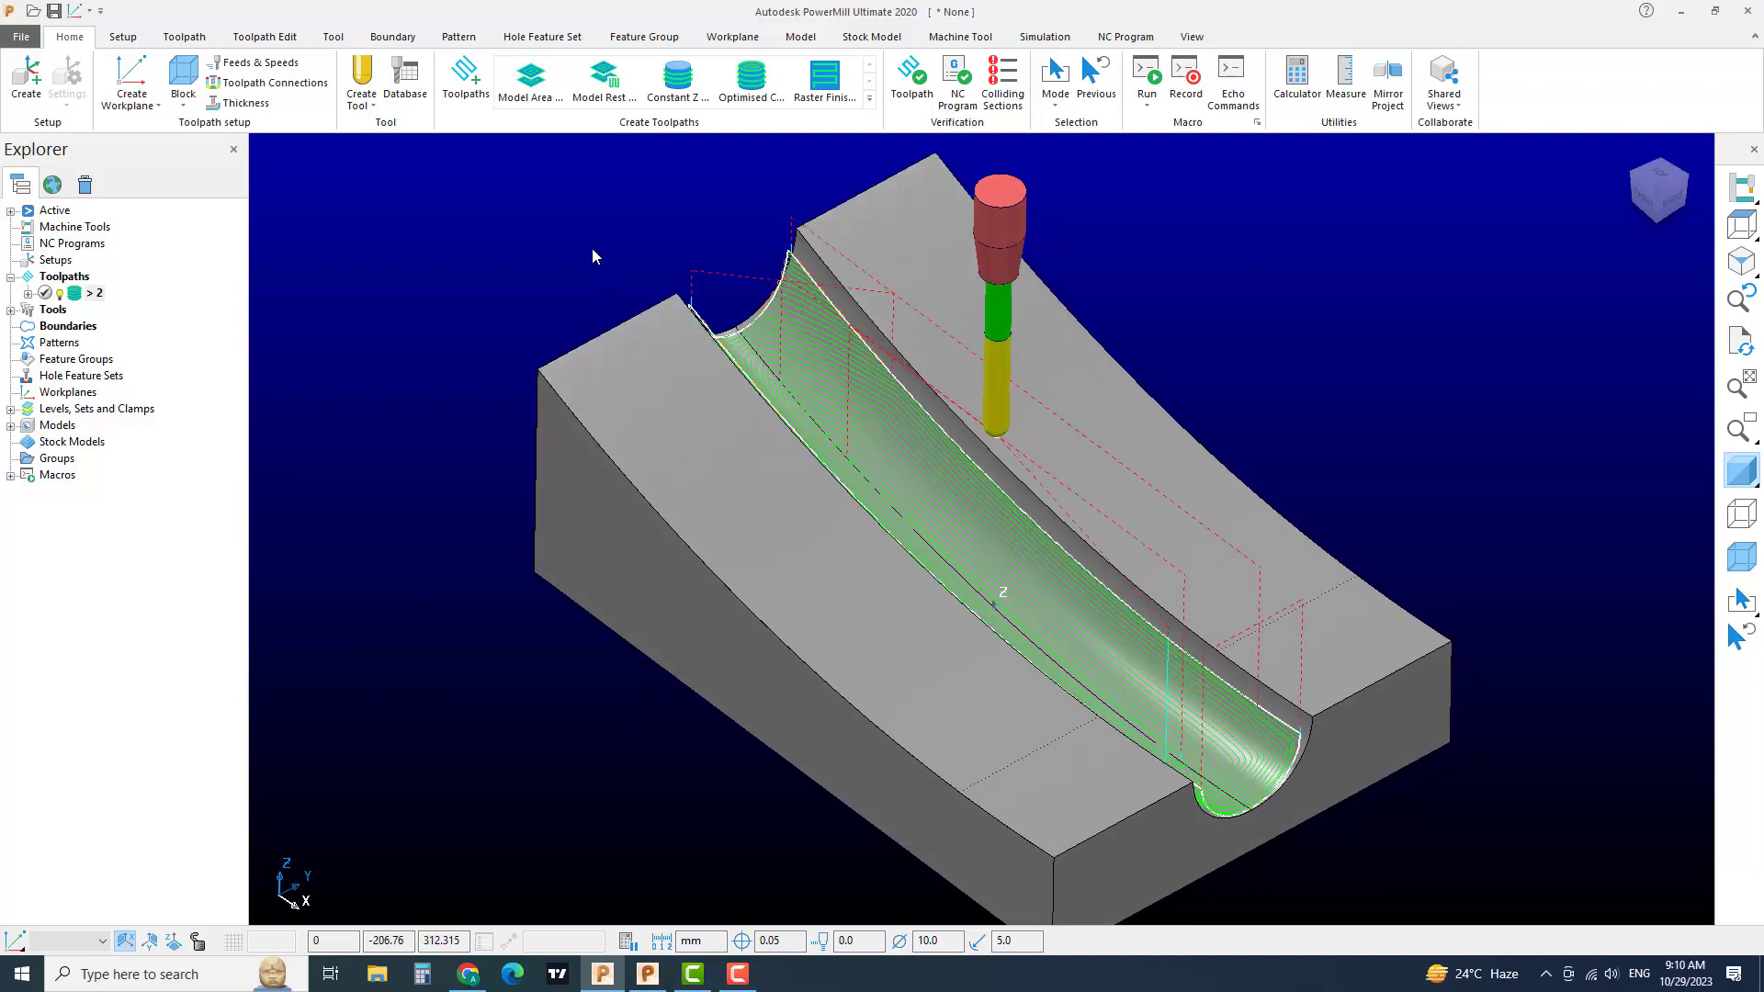
# Step: Deactivate toolpath 2 and check the part in the right, front and isometric views
pyautogui.doubleClick(87, 295)
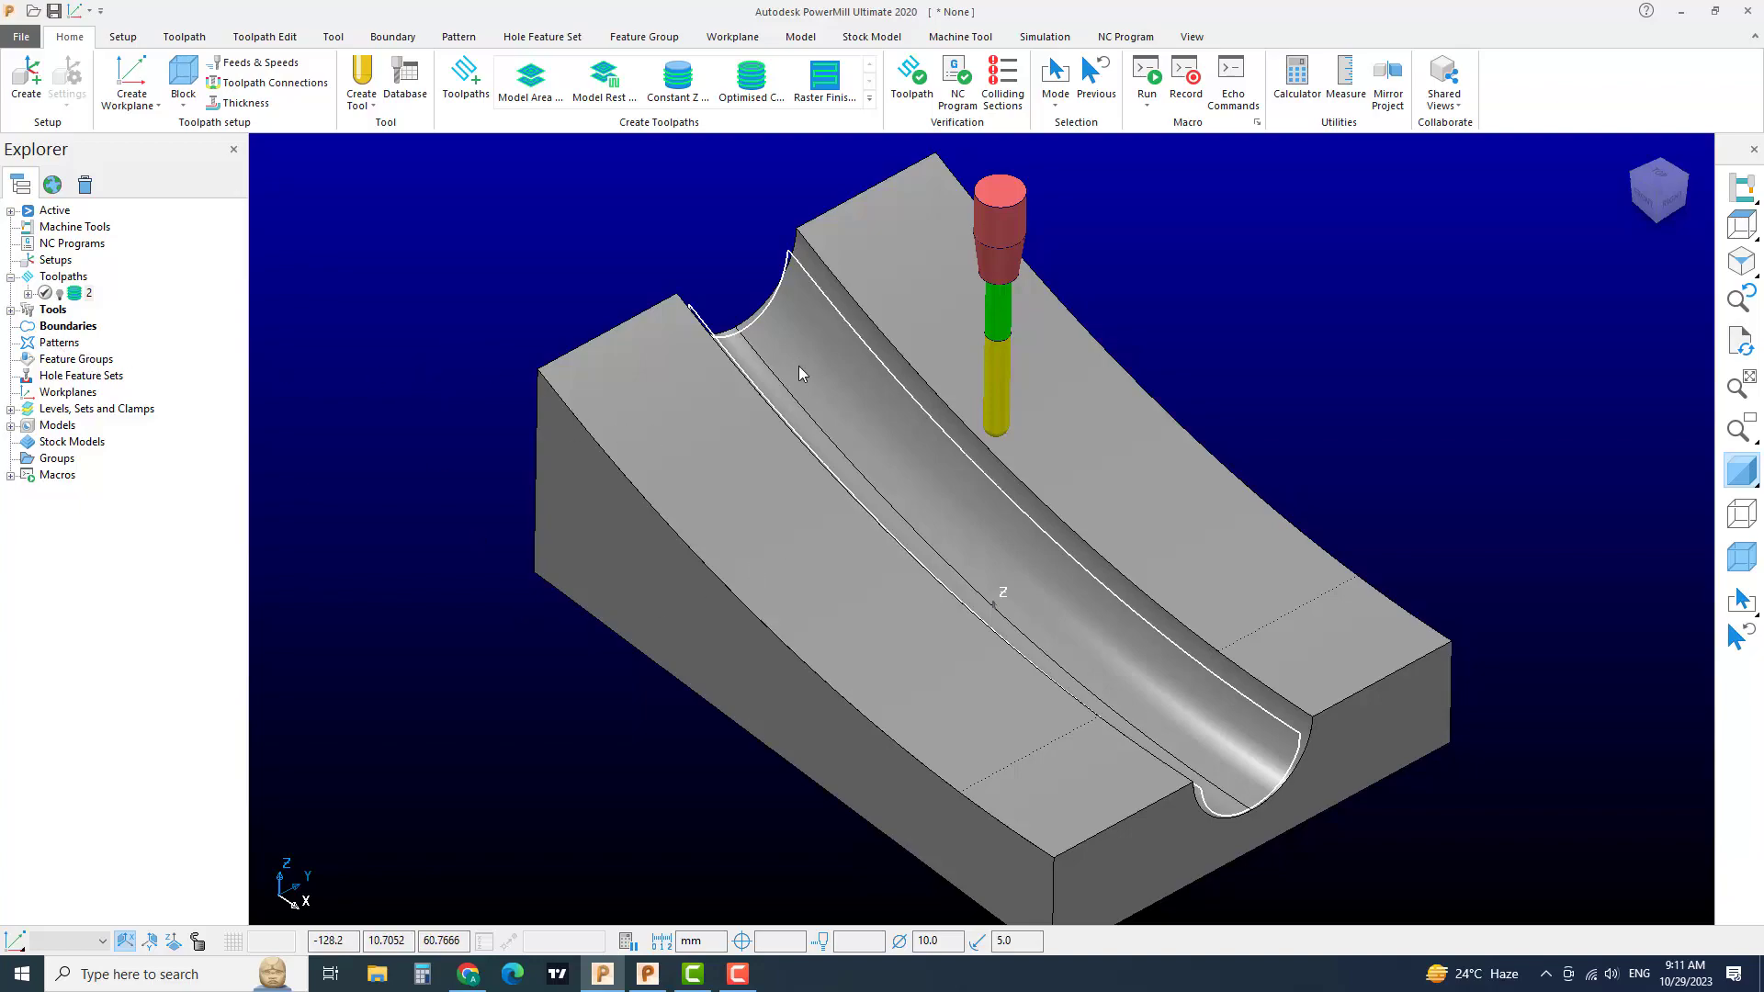
pyautogui.click(1669, 201)
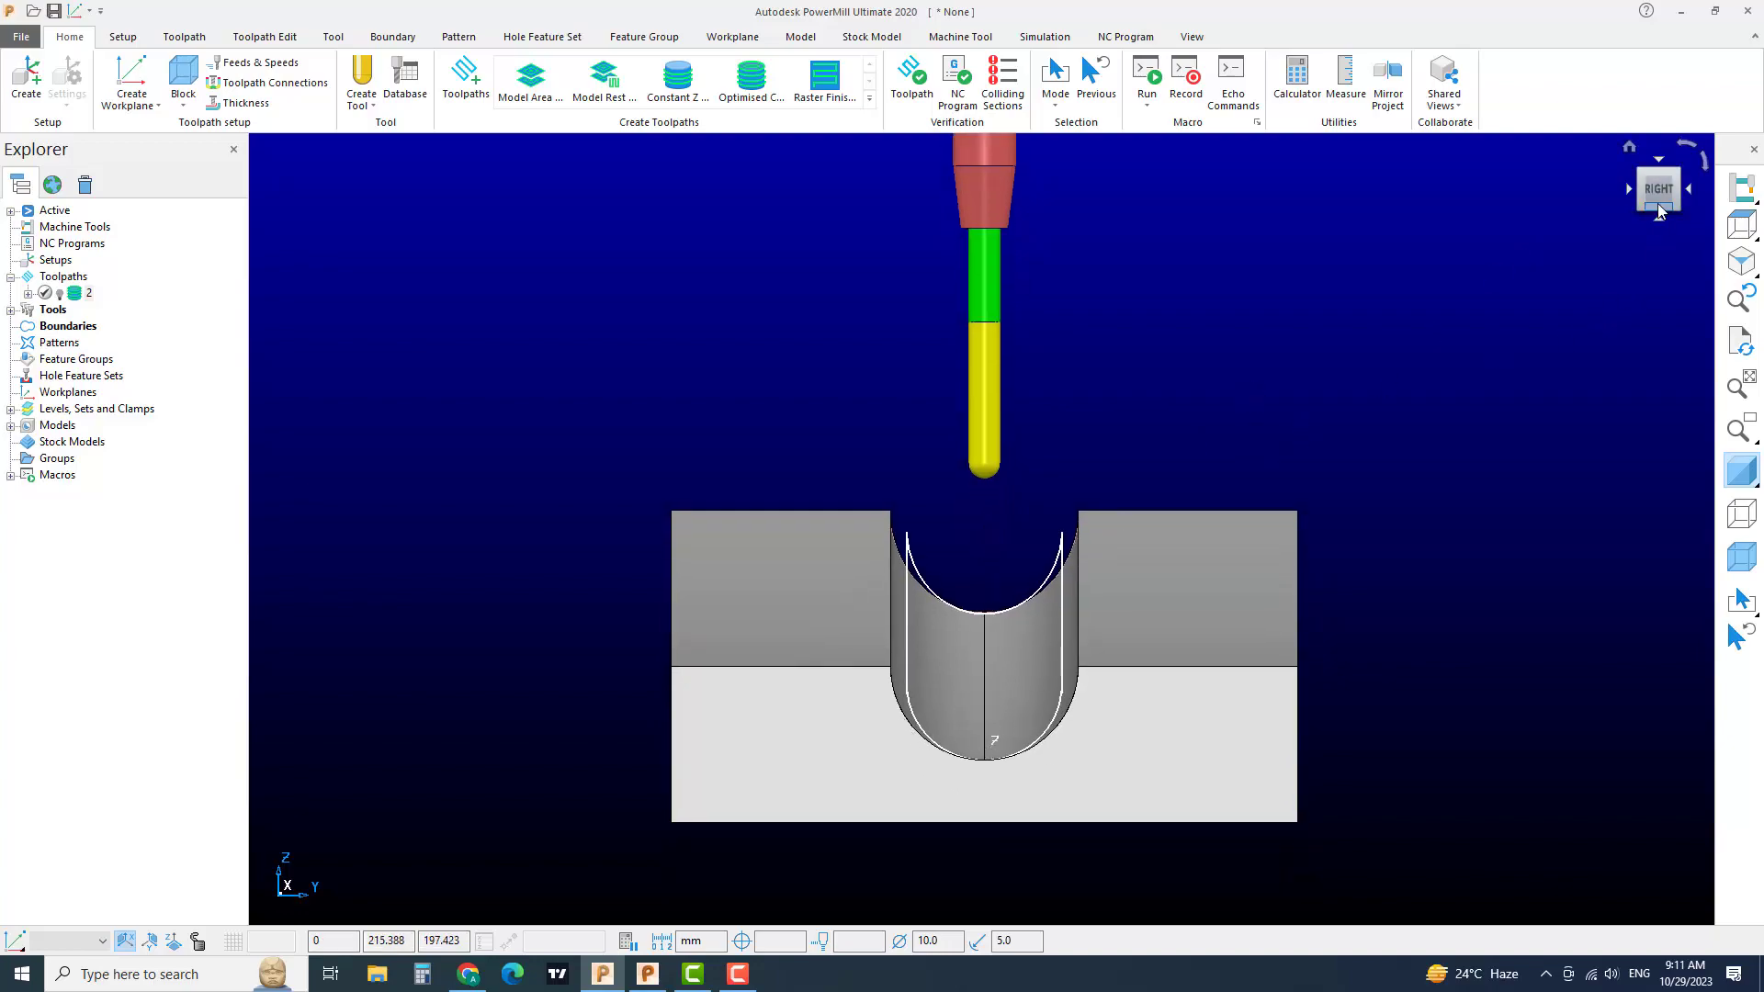
pyautogui.click(1623, 191)
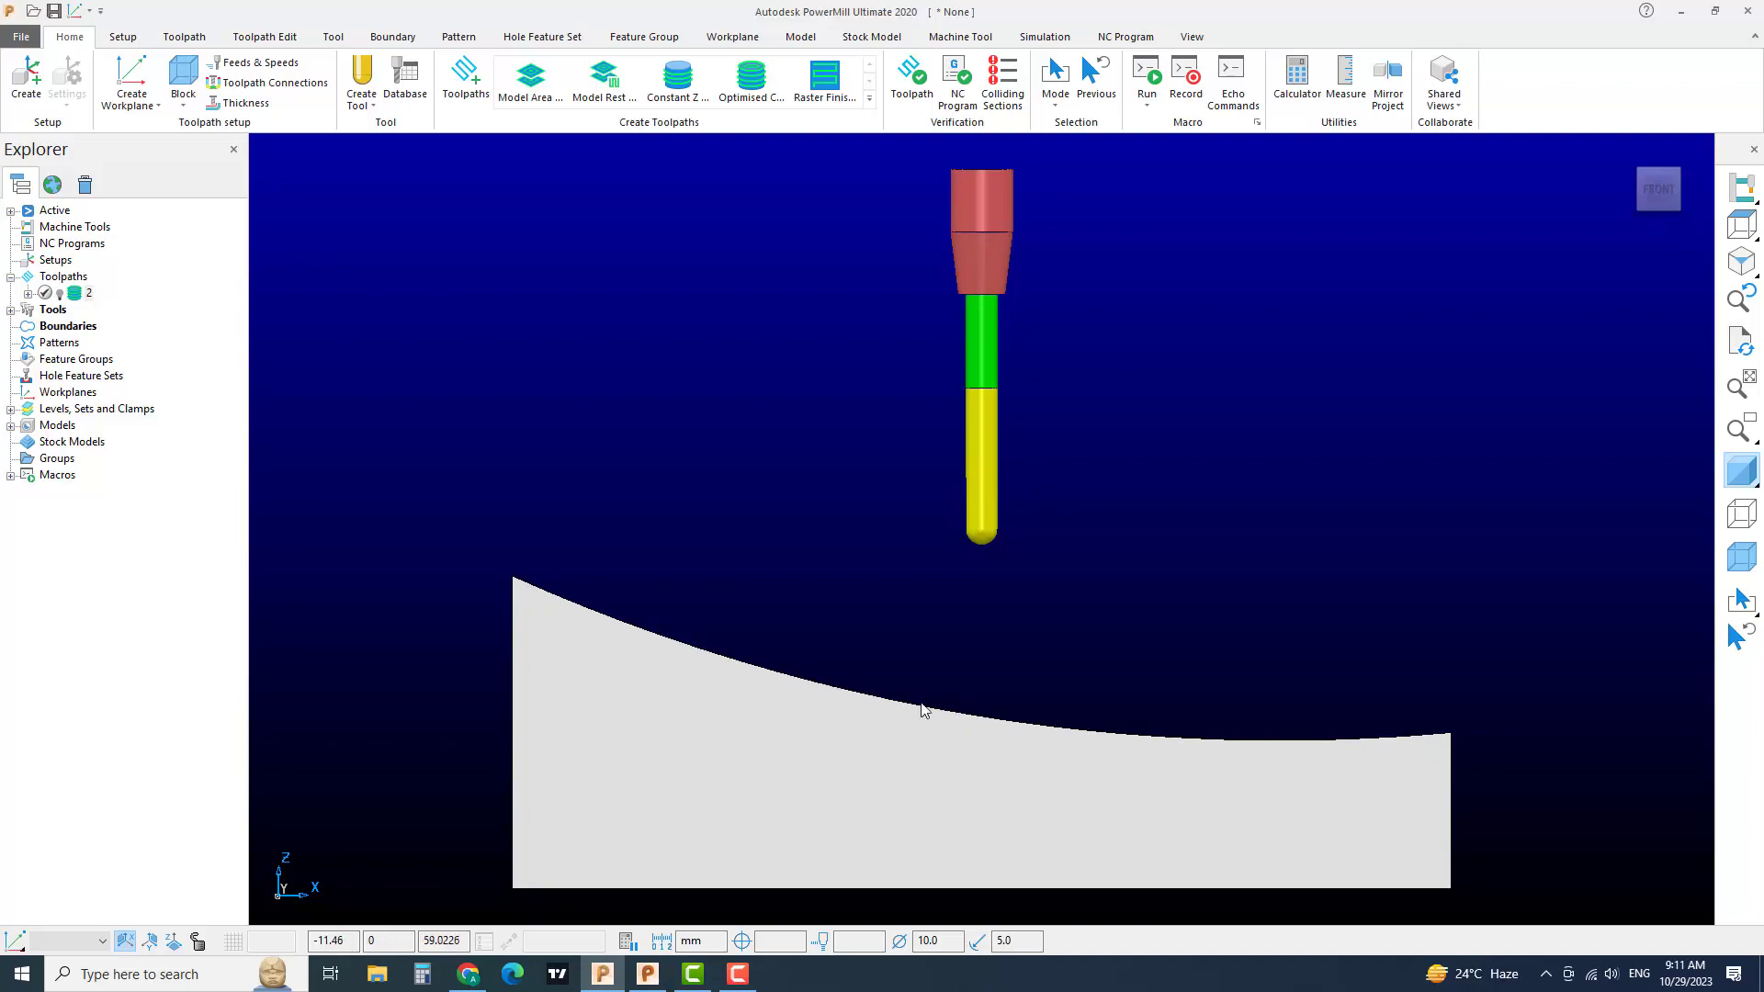
pyautogui.click(1734, 269)
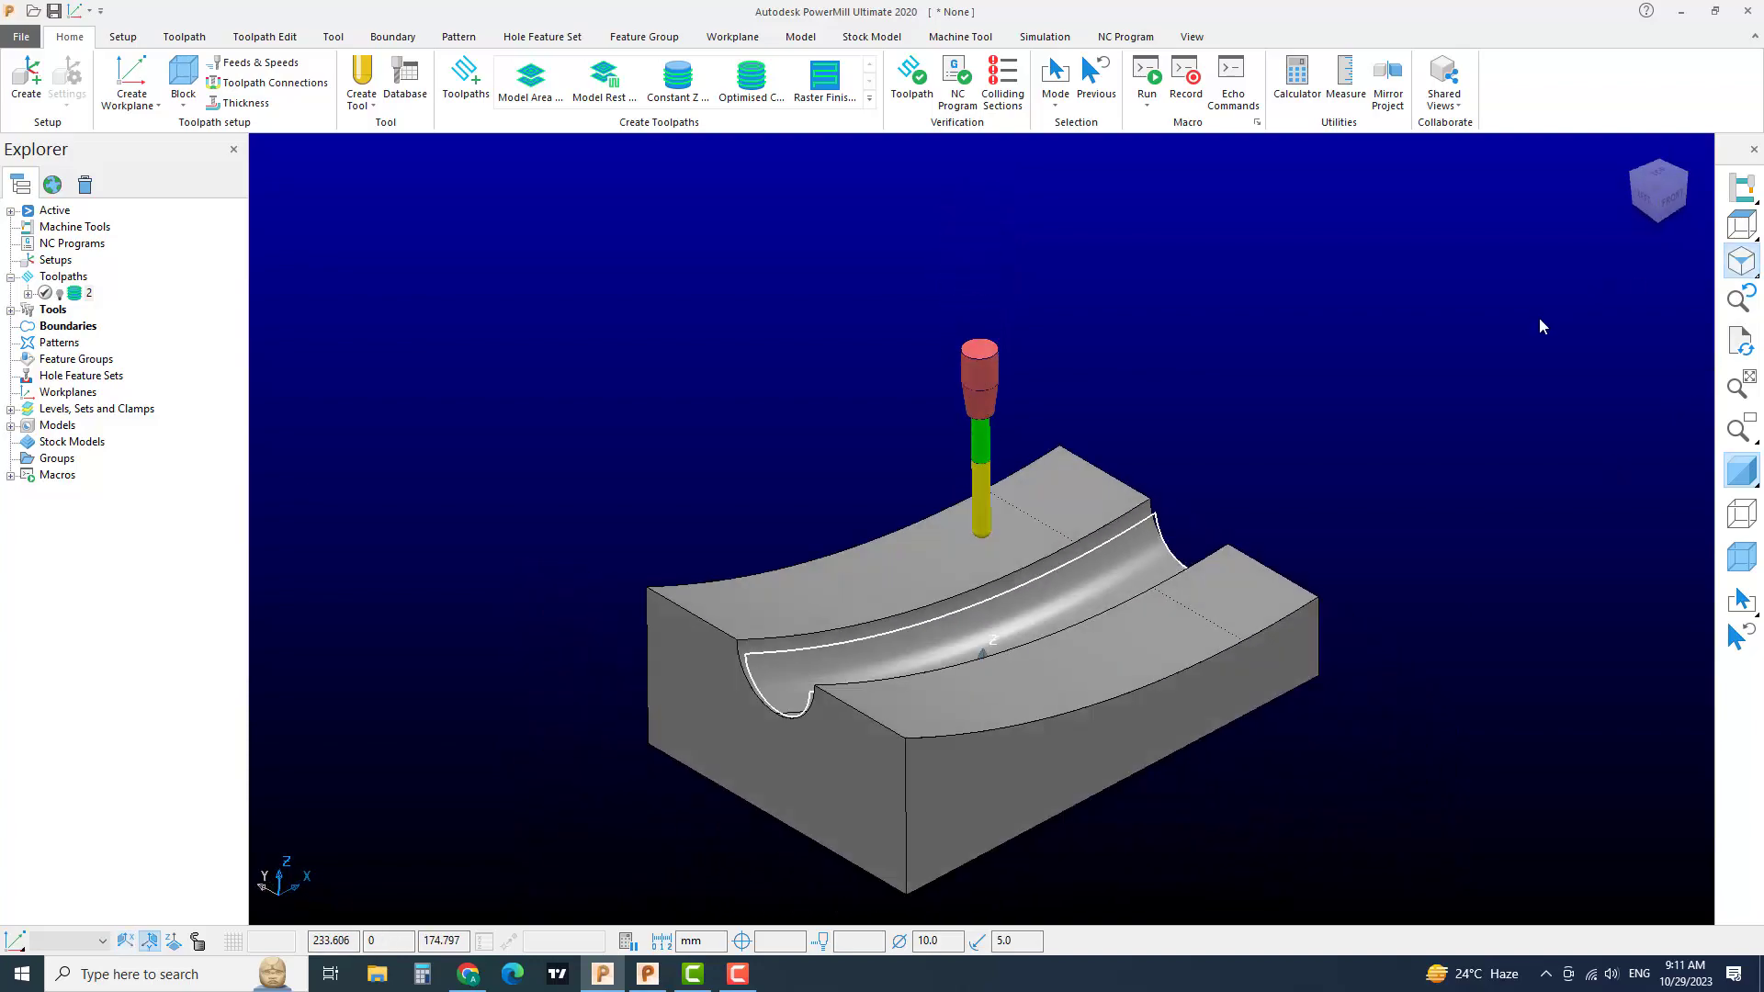
pyautogui.moveTo(1139, 663); pyautogui.dragTo(802, 592, button='middle')
pyautogui.scroll(5, 813, 517)
pyautogui.scroll(-6, 886, 494)
pyautogui.scroll(3, 855, 488)
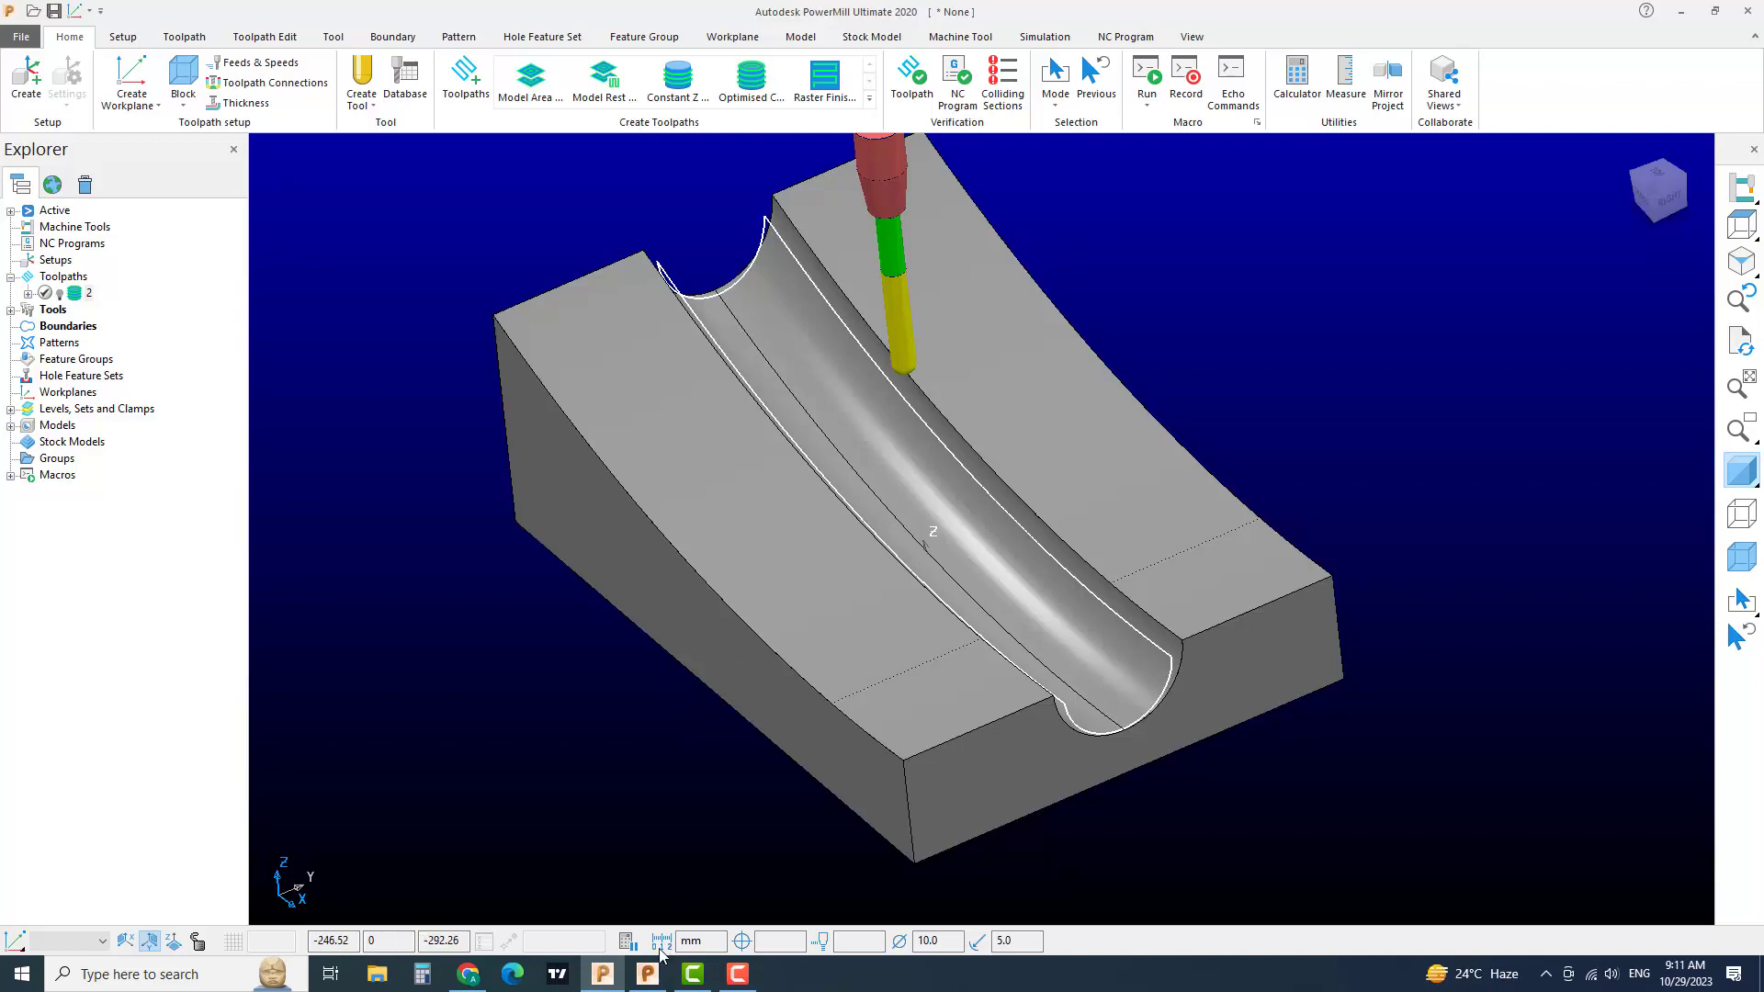
# Step: Switch to PowerShape, copy the arc running lengthwise above the channel, and return to PowerMill
pyautogui.click(647, 974)
pyautogui.moveTo(868, 467); pyautogui.dragTo(785, 460, button='middle')
pyautogui.scroll(1, 829, 555)
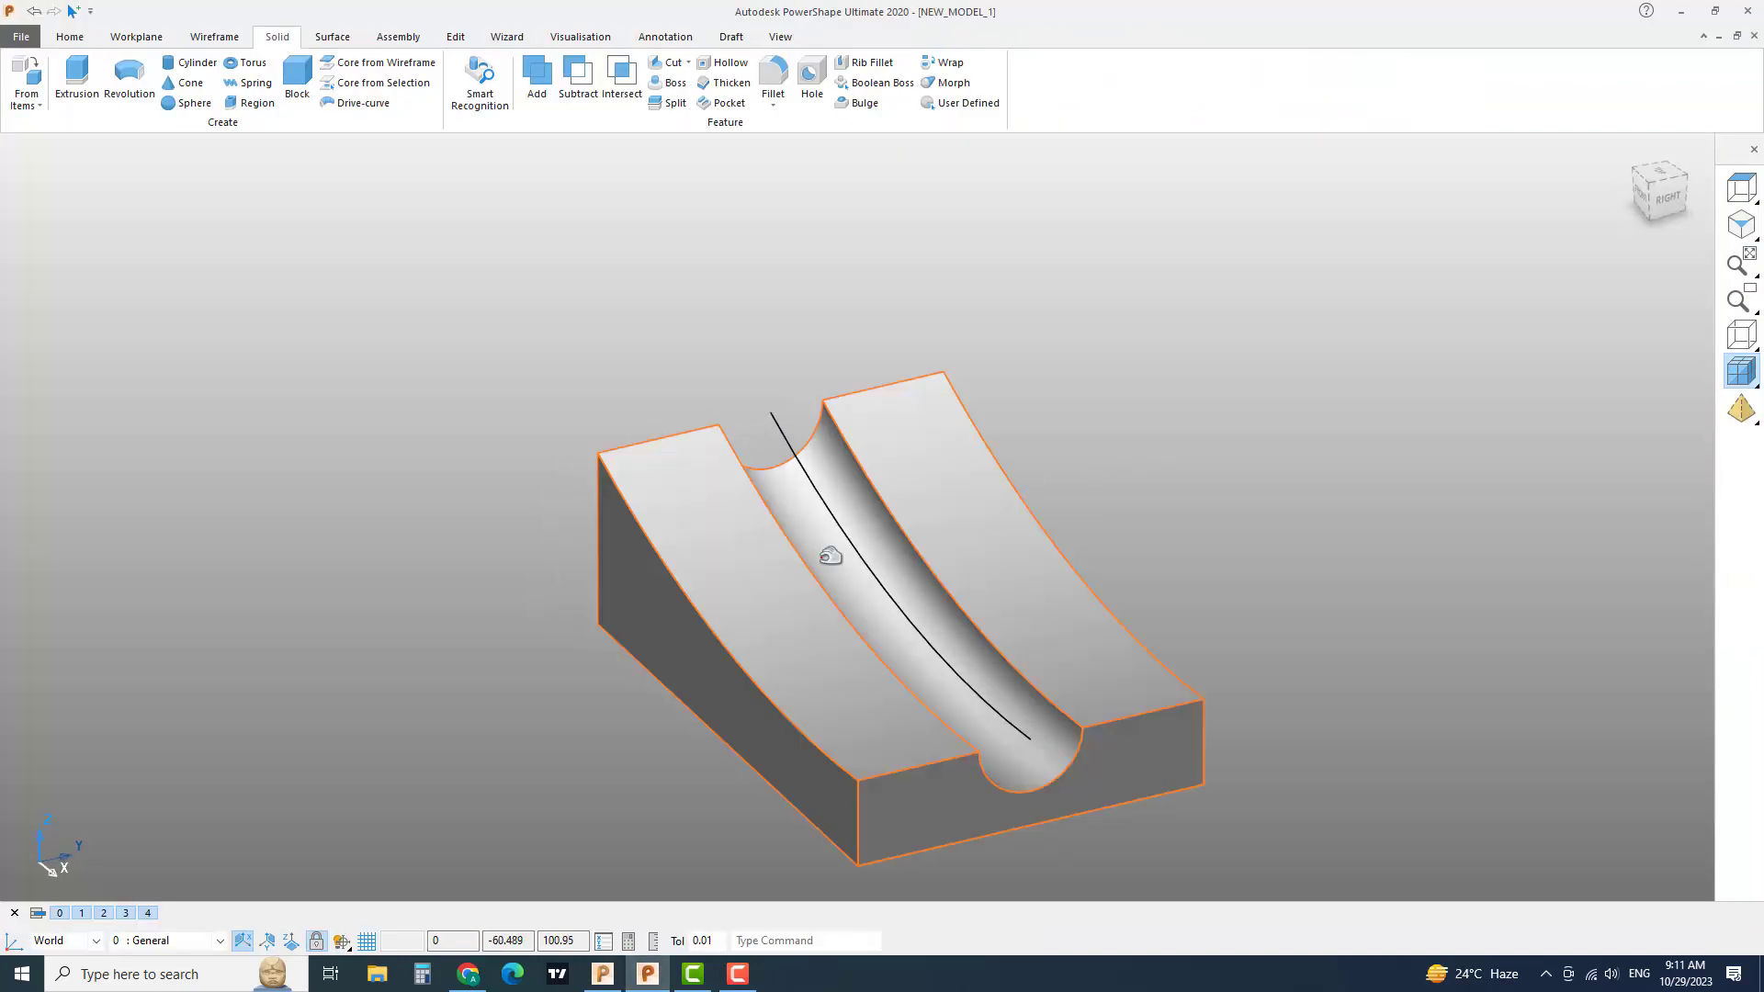
pyautogui.moveTo(952, 645)
pyautogui.mouseDown(button='middle')
pyautogui.moveTo(886, 661)
pyautogui.moveTo(830, 562)
pyautogui.moveTo(946, 662)
pyautogui.mouseUp(button='middle')
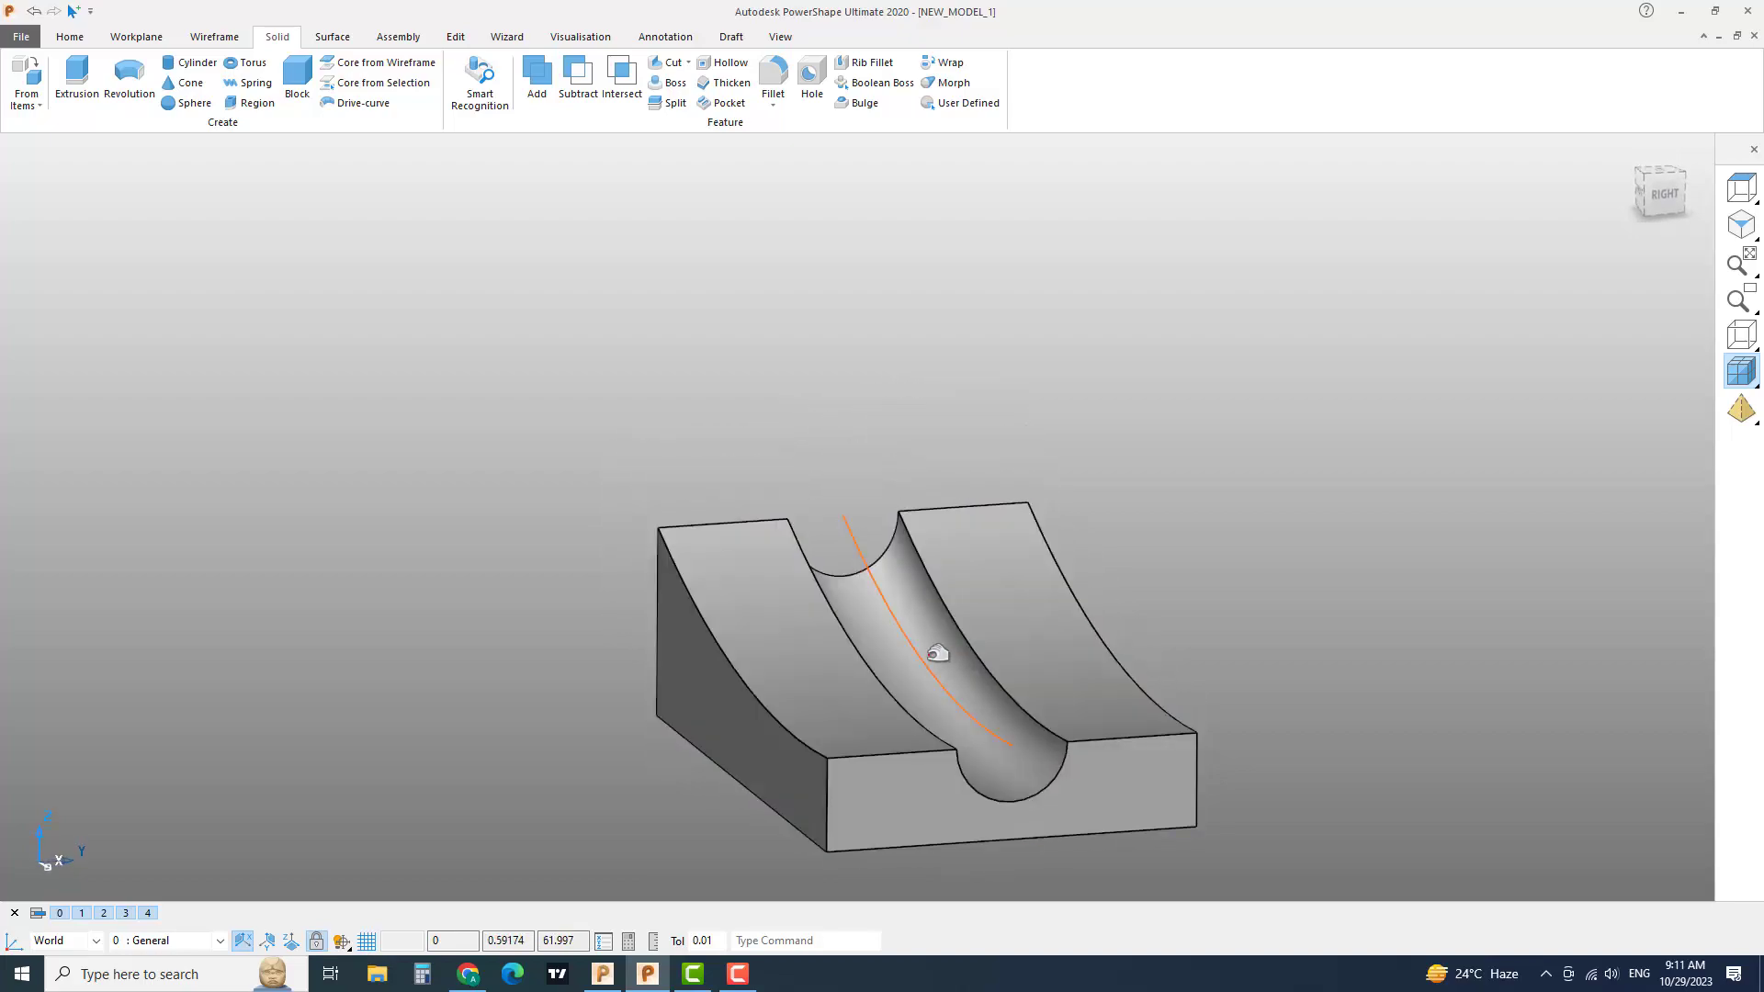
pyautogui.click(939, 650)
pyautogui.click(884, 425)
pyautogui.moveTo(865, 476); pyautogui.dragTo(835, 539)
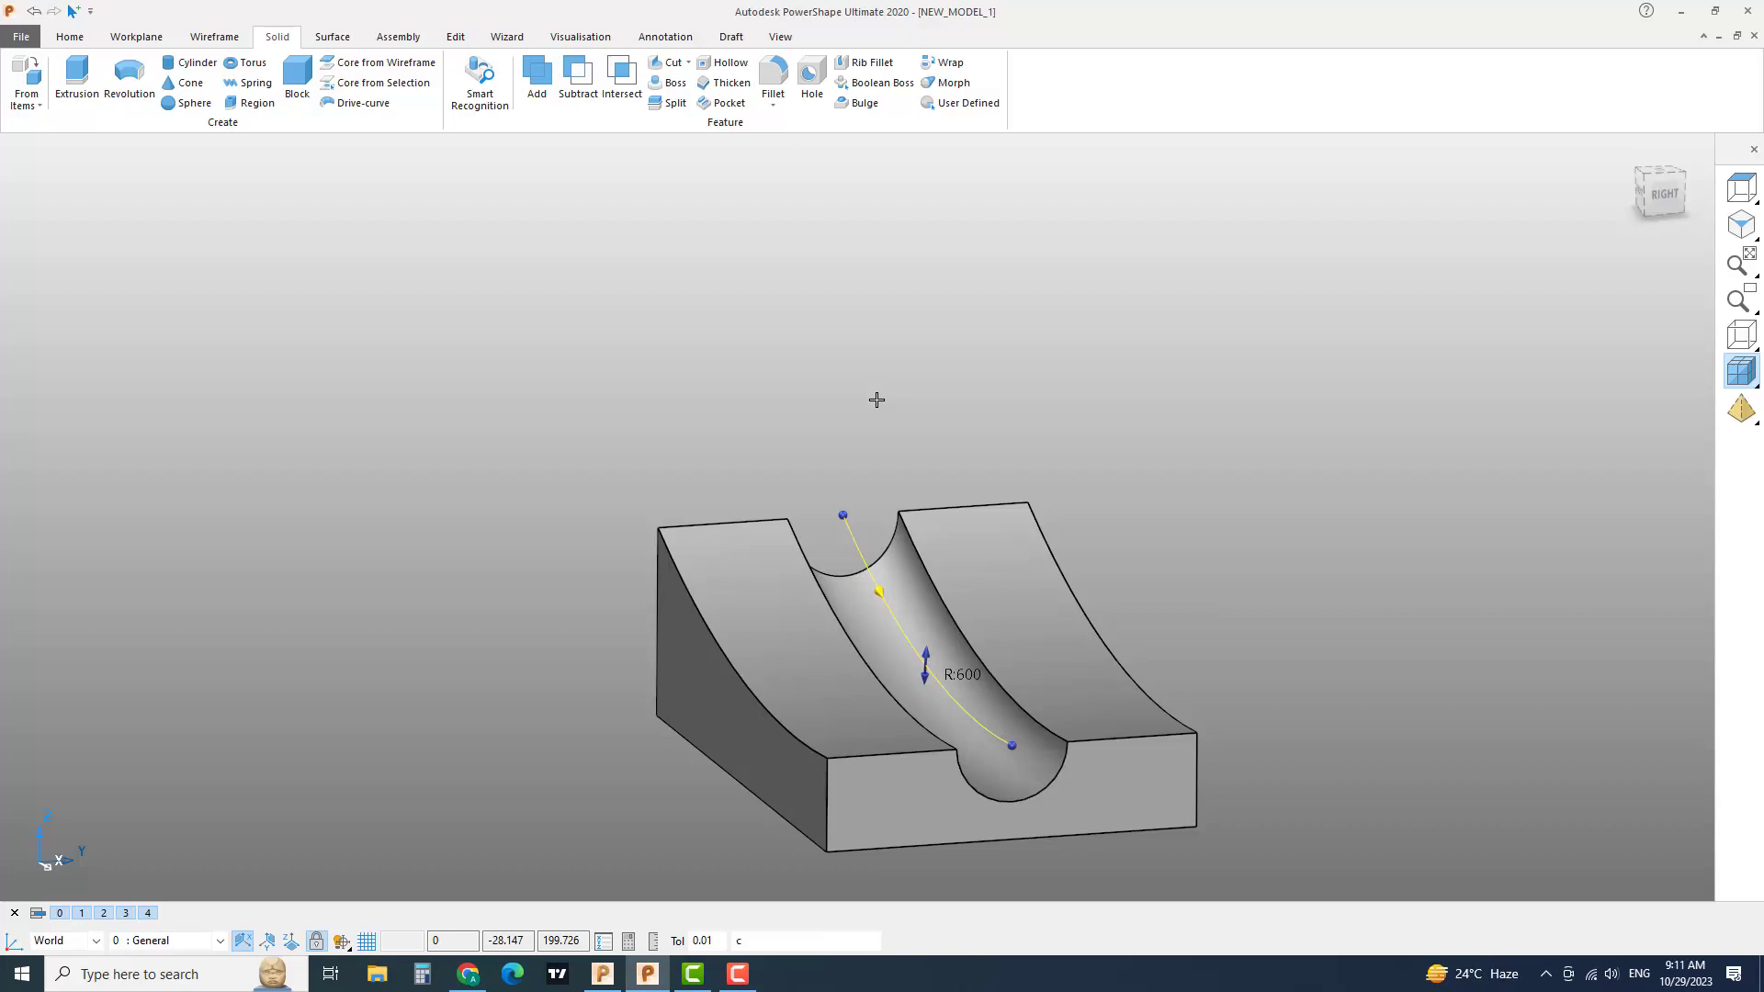
pyautogui.click(614, 978)
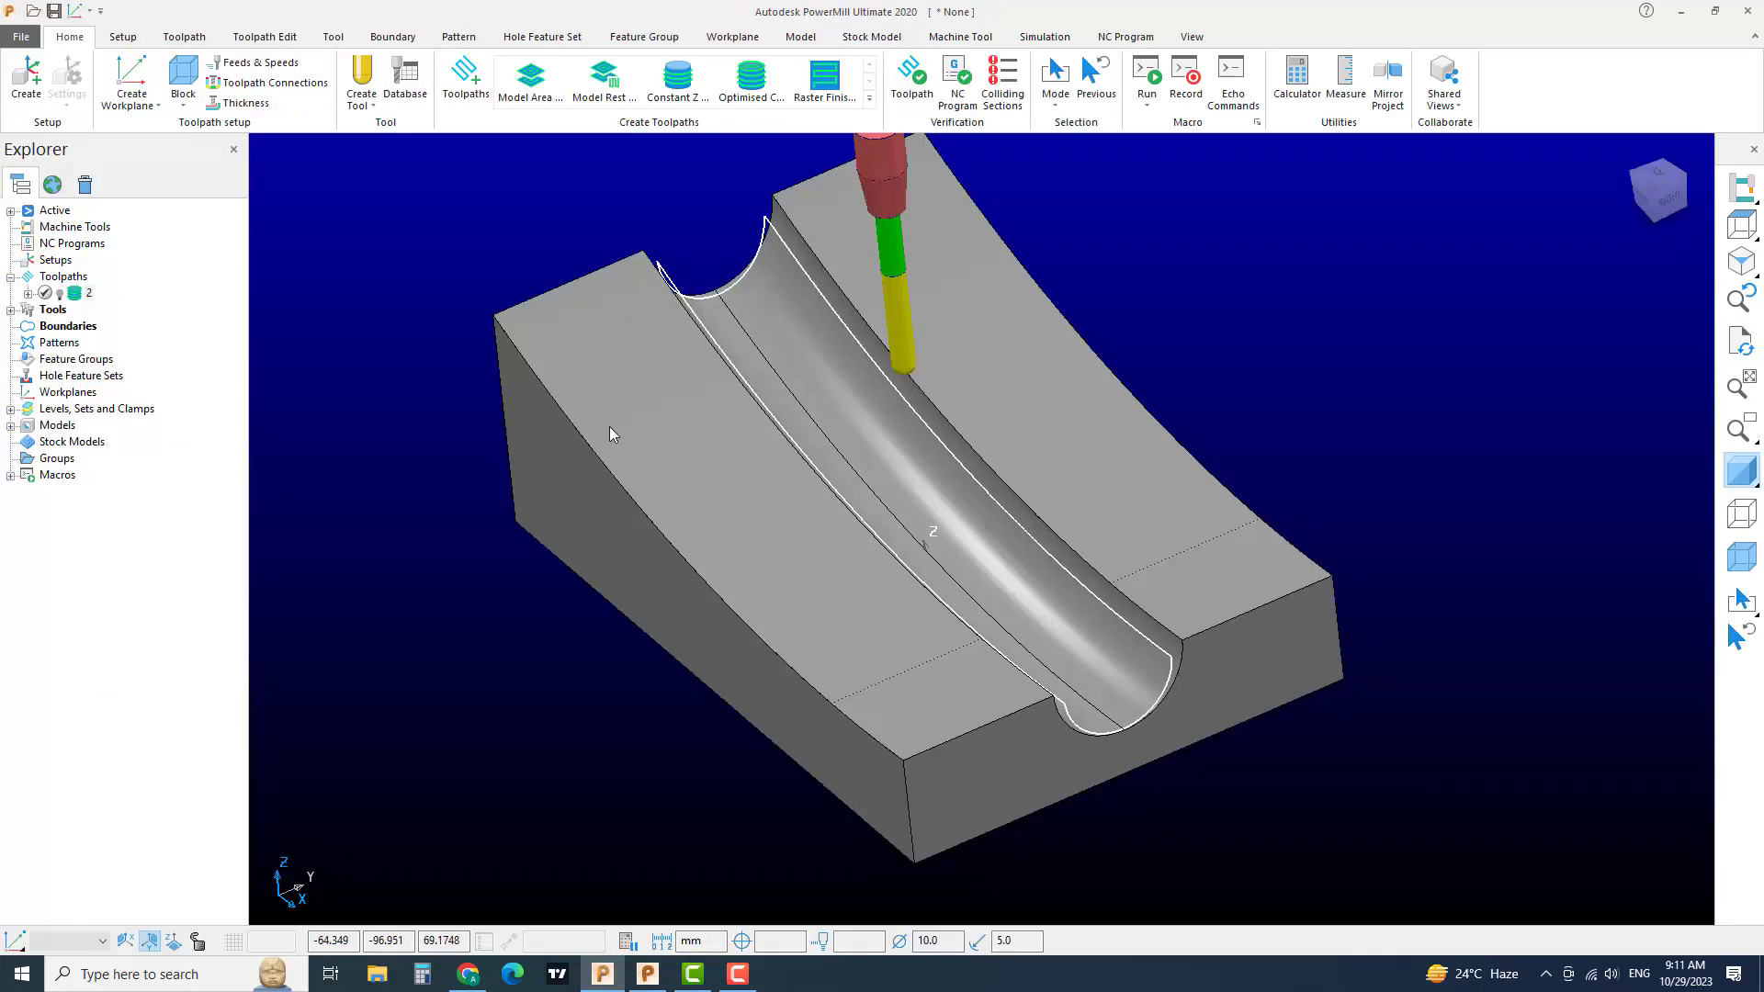
# Step: Create a new pattern and paste the arc copied from PowerShape into it
pyautogui.rightClick(61, 342)
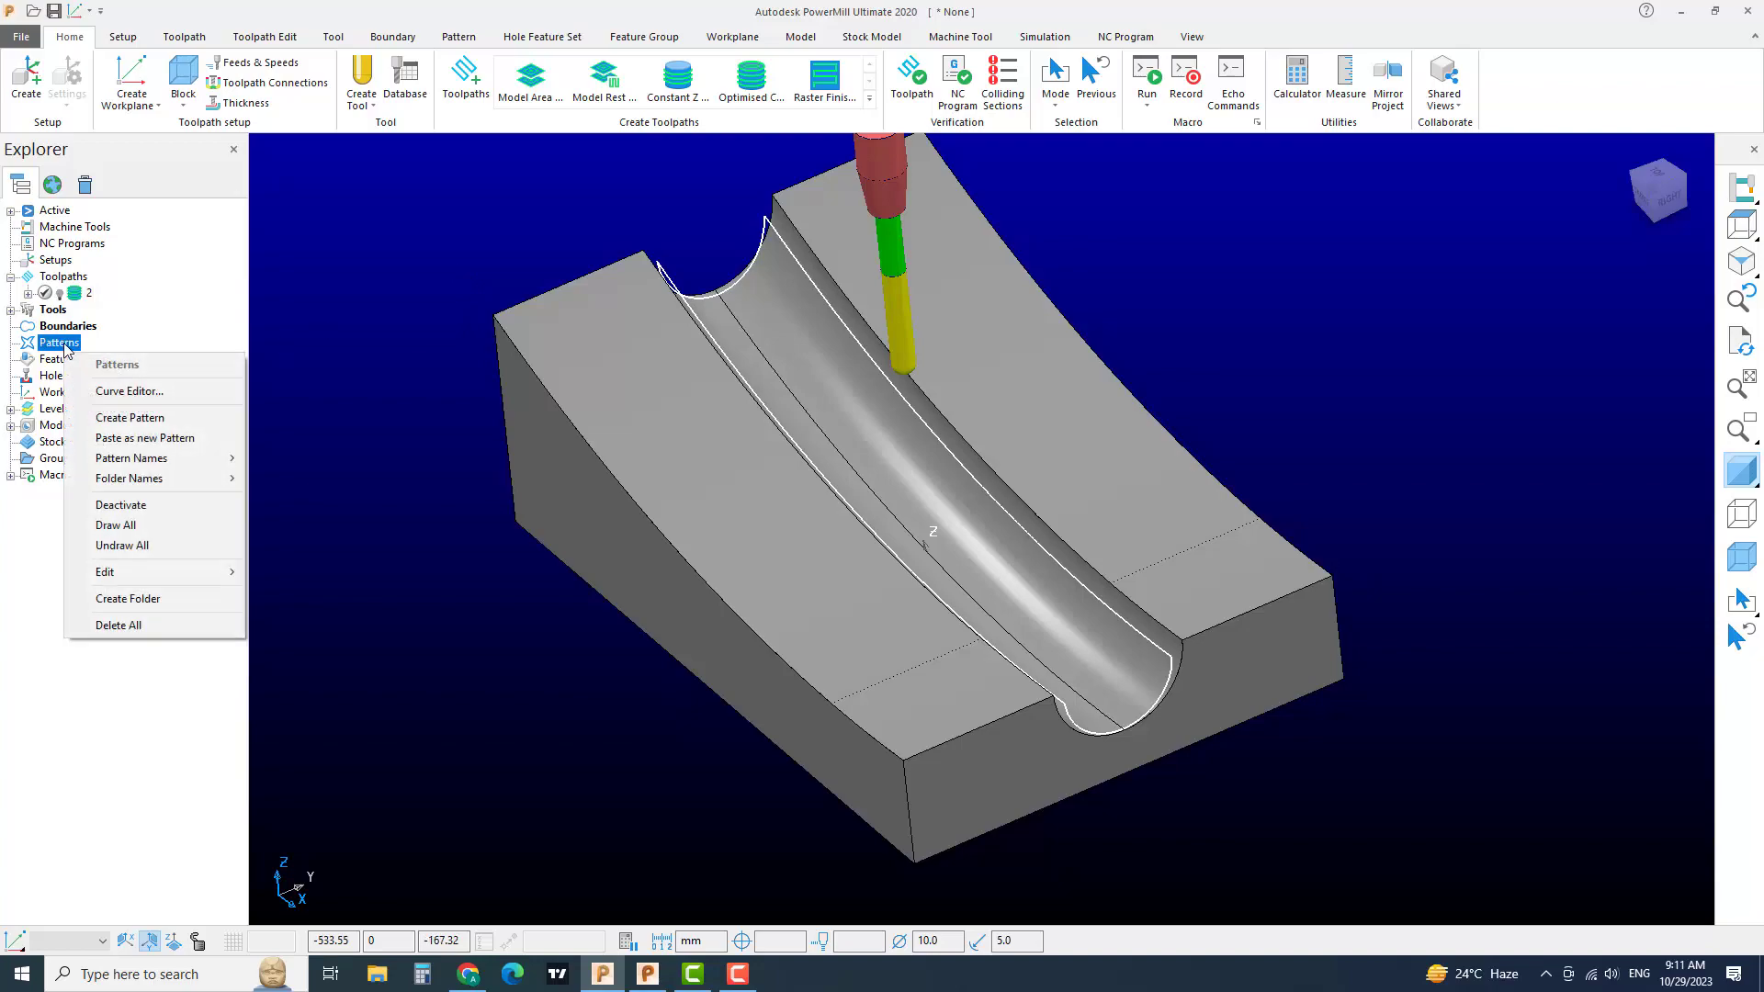
pyautogui.click(130, 418)
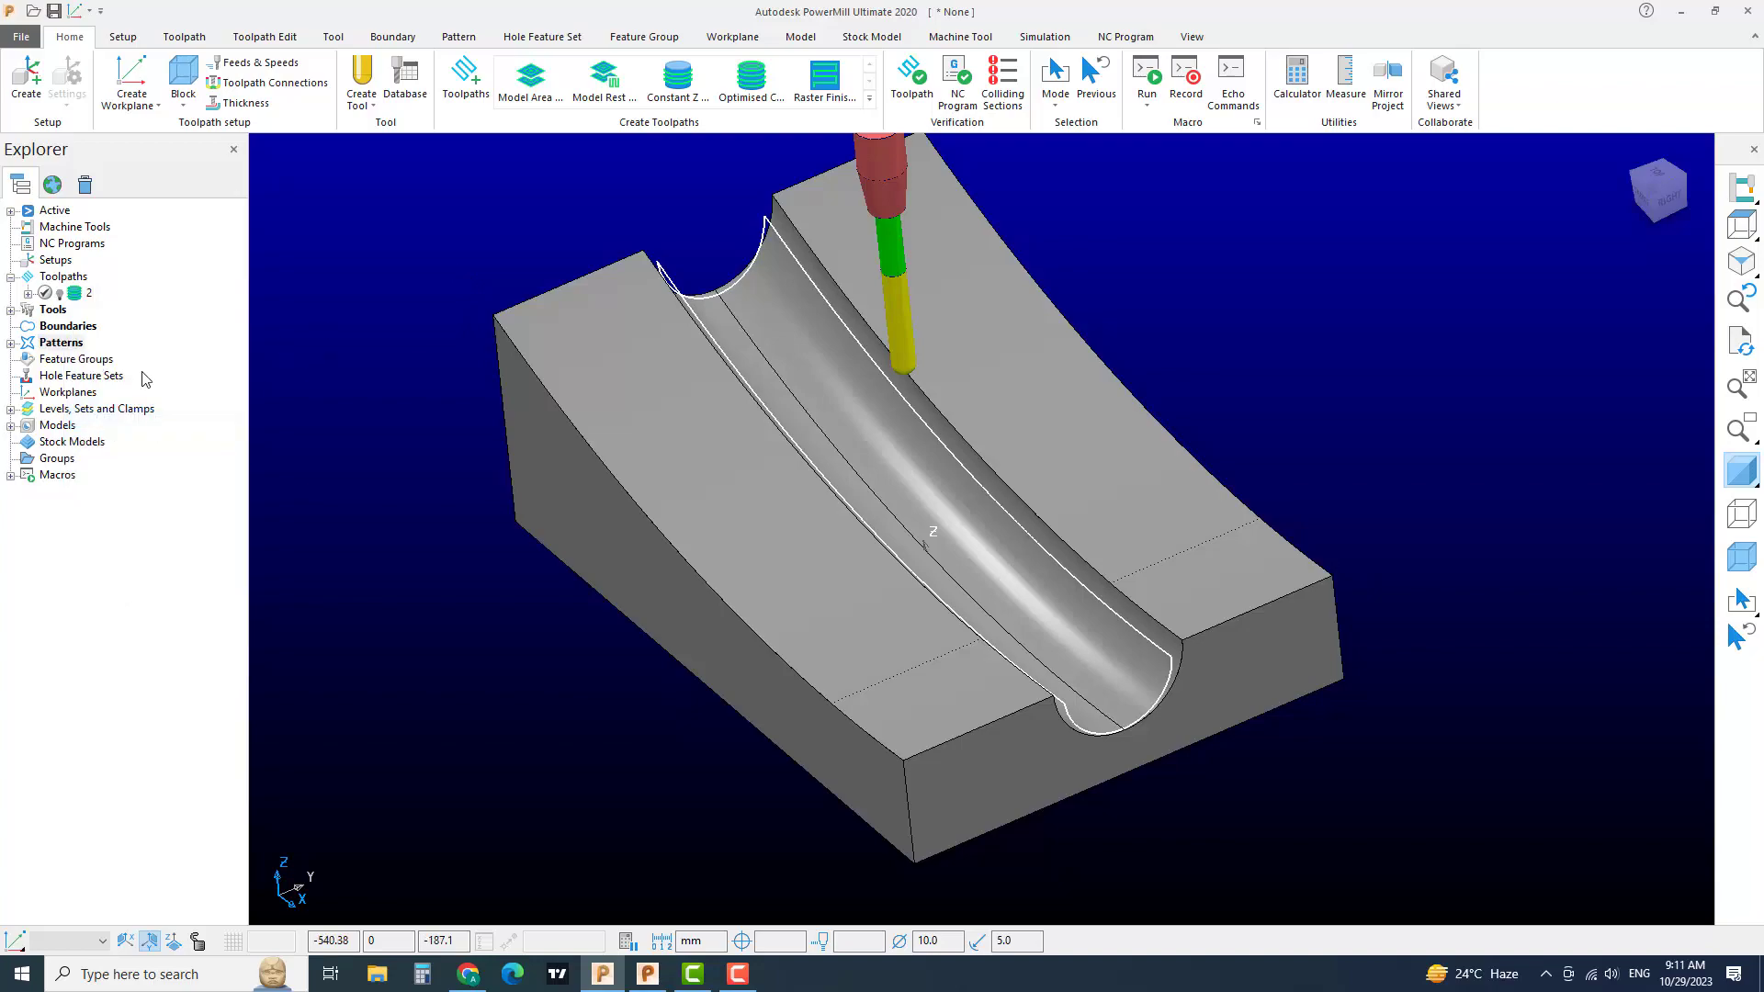
pyautogui.click(10, 343)
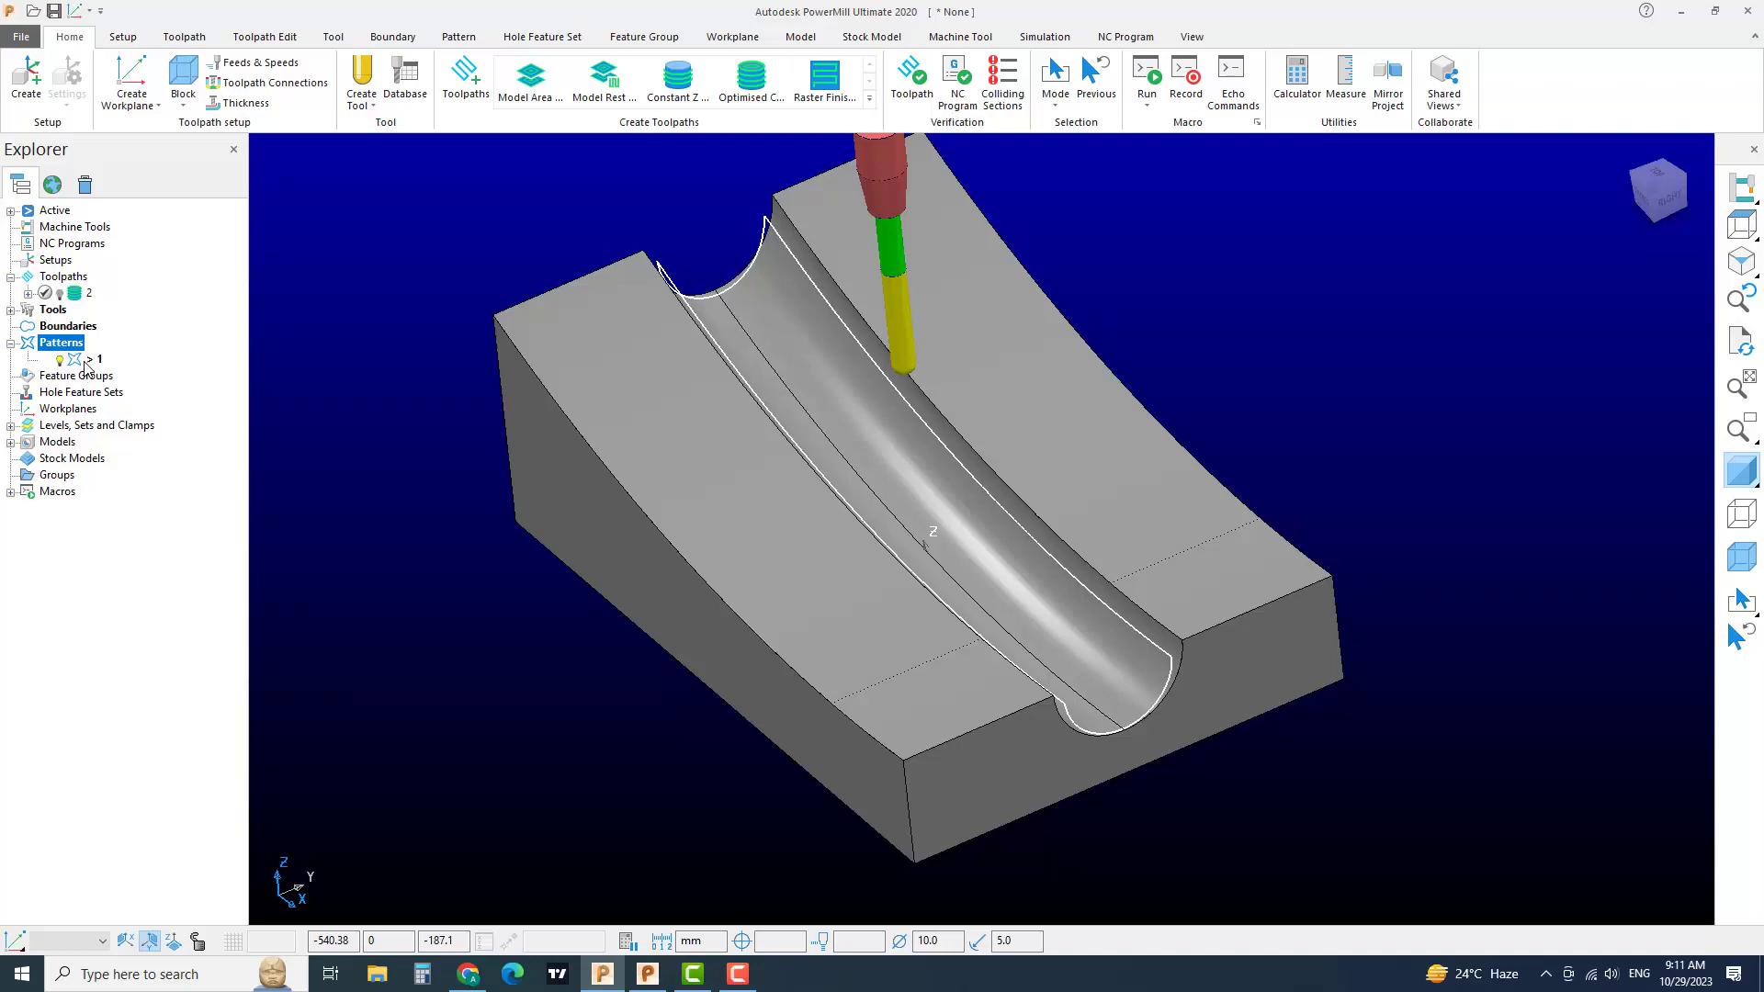
pyautogui.rightClick(94, 359)
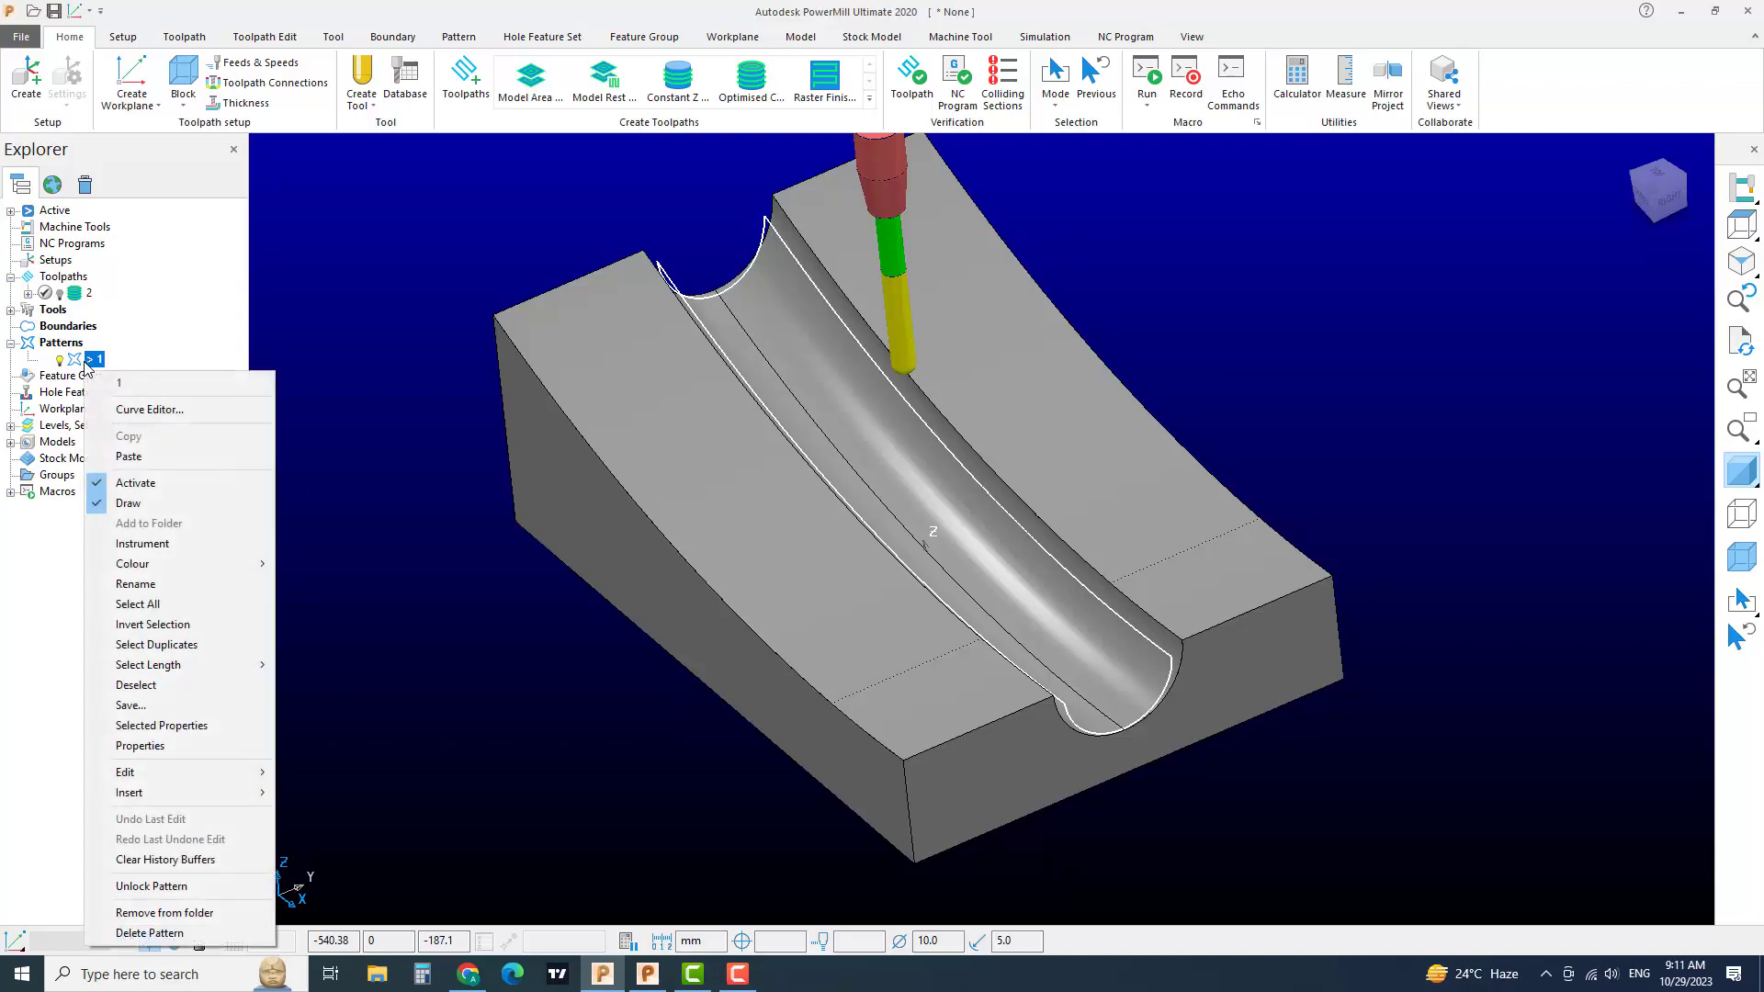
pyautogui.click(146, 456)
# Step: Examine how the pasted pattern curve runs lengthwise above the channel from several viewing angles
pyautogui.moveTo(632, 388); pyautogui.dragTo(776, 391, button='middle')
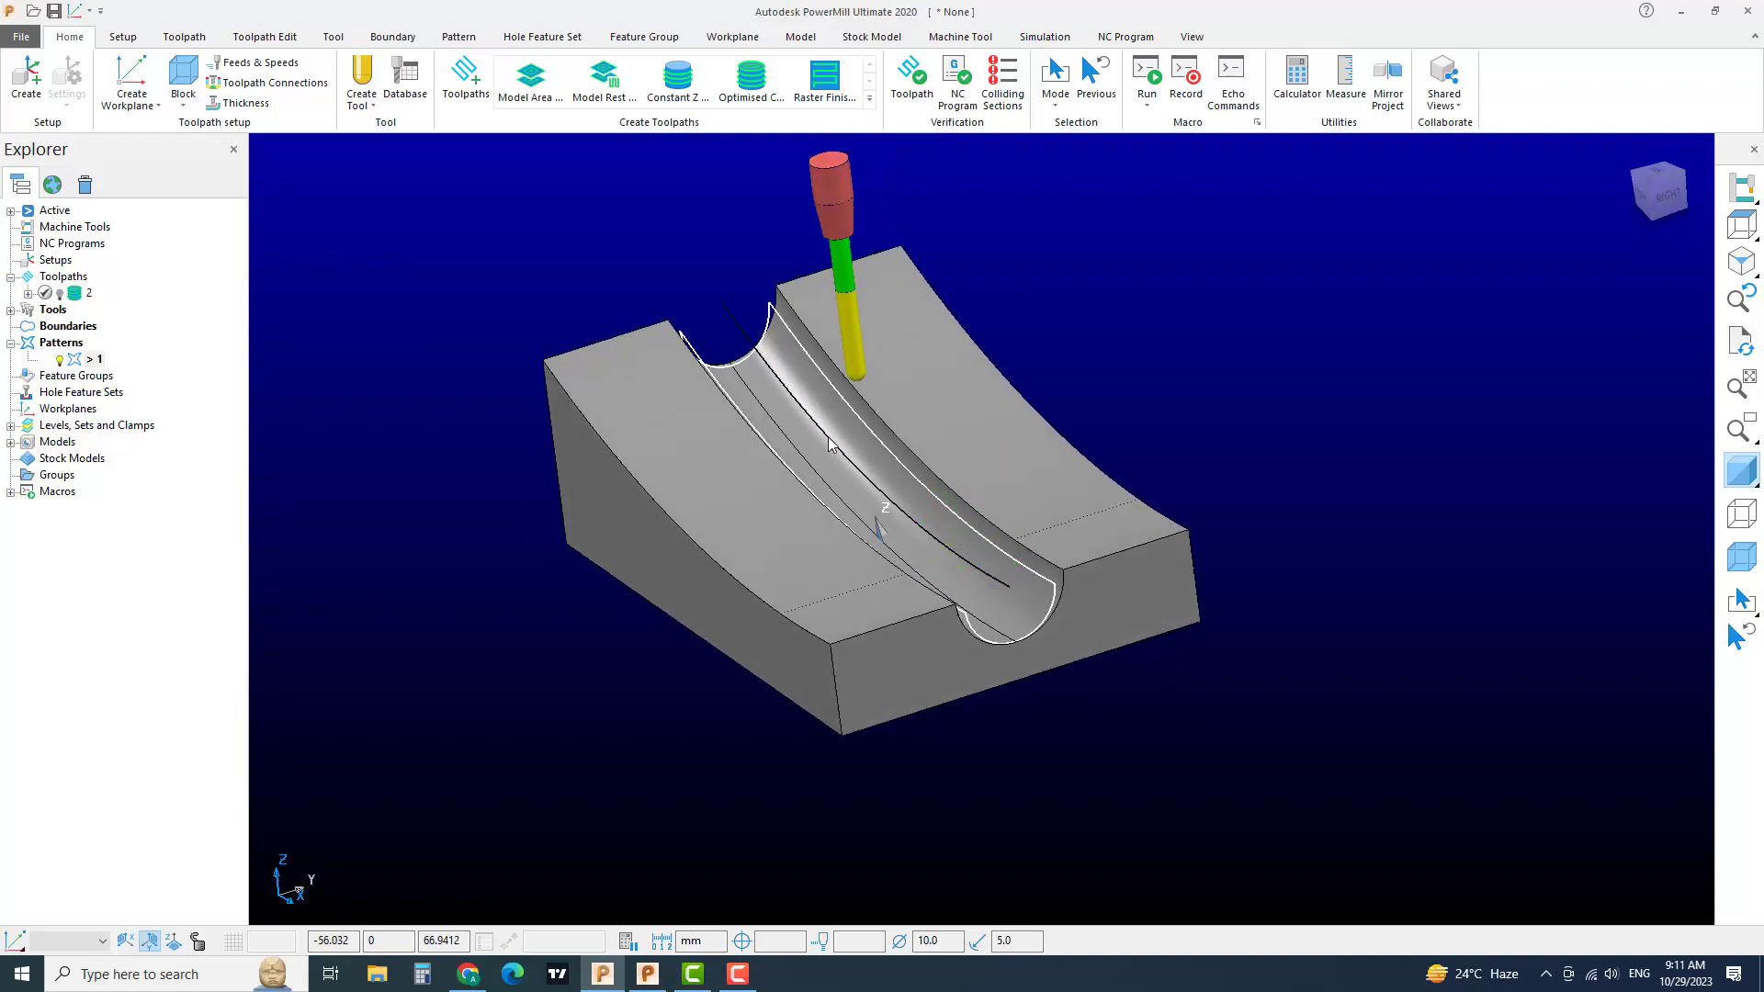
pyautogui.scroll(-4, 962, 589)
pyautogui.scroll(5, 962, 589)
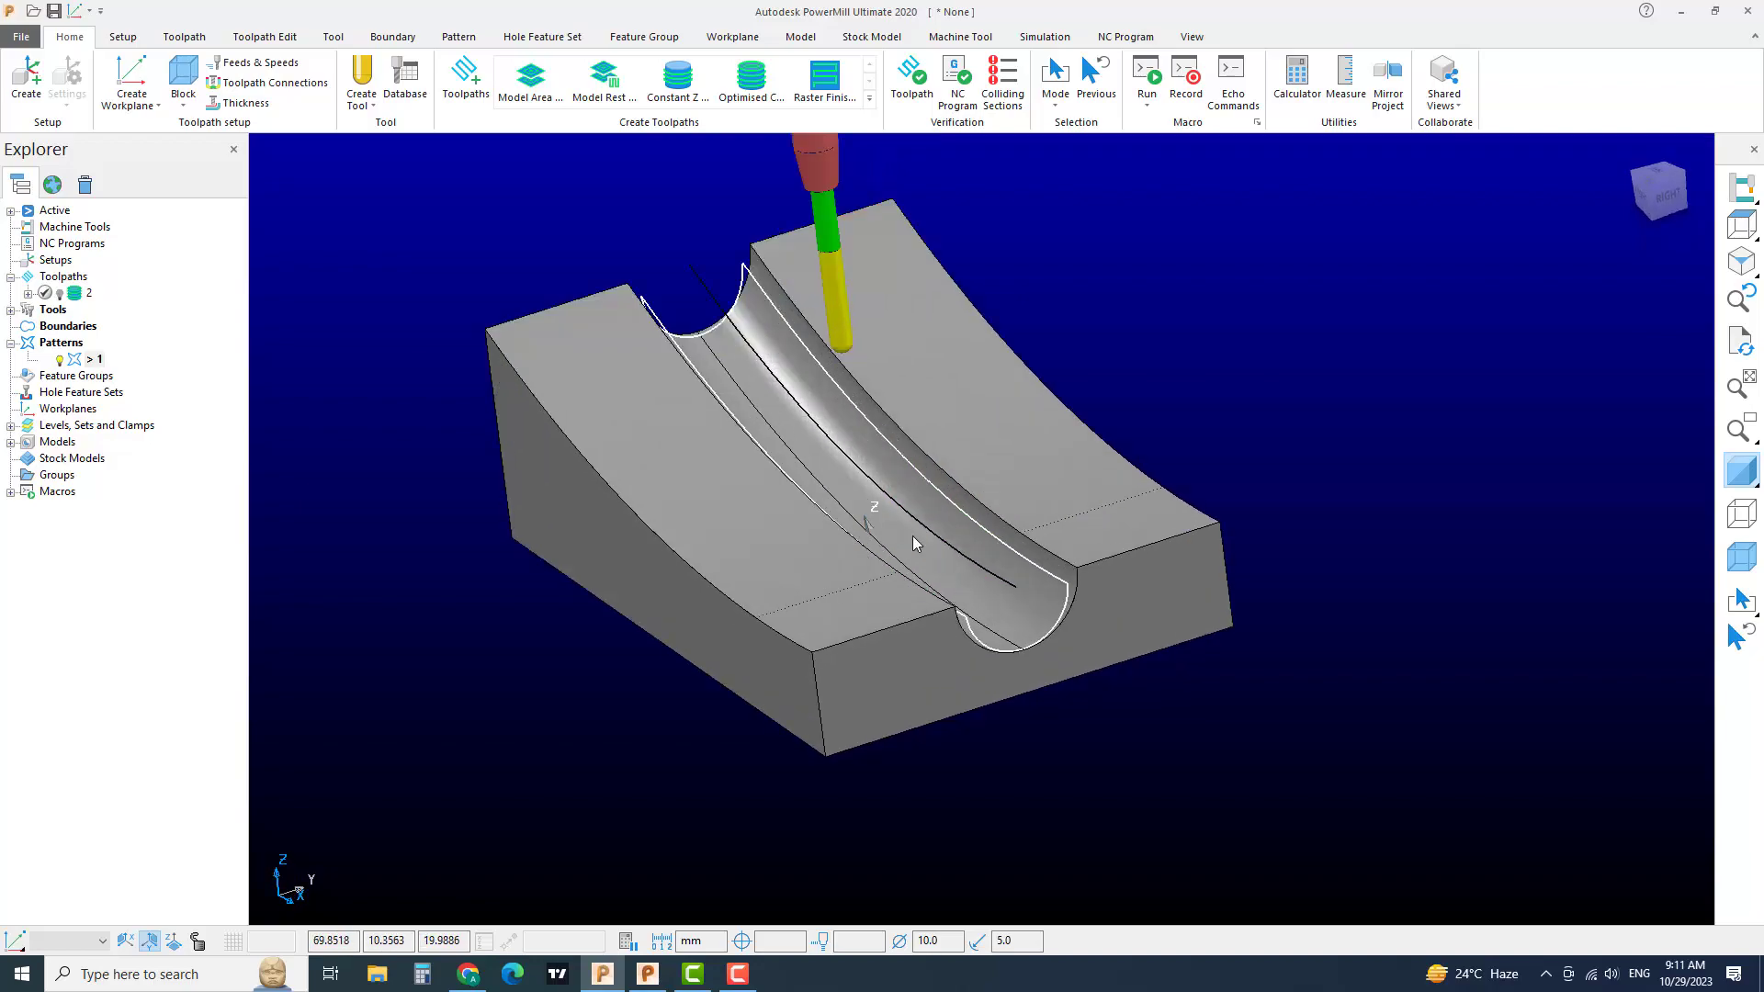
pyautogui.keyDown('shift'); pyautogui.moveTo(911, 536); pyautogui.dragTo(956, 529, button='middle'); pyautogui.keyUp('shift')
pyautogui.moveTo(1025, 541); pyautogui.dragTo(1086, 576, button='middle')
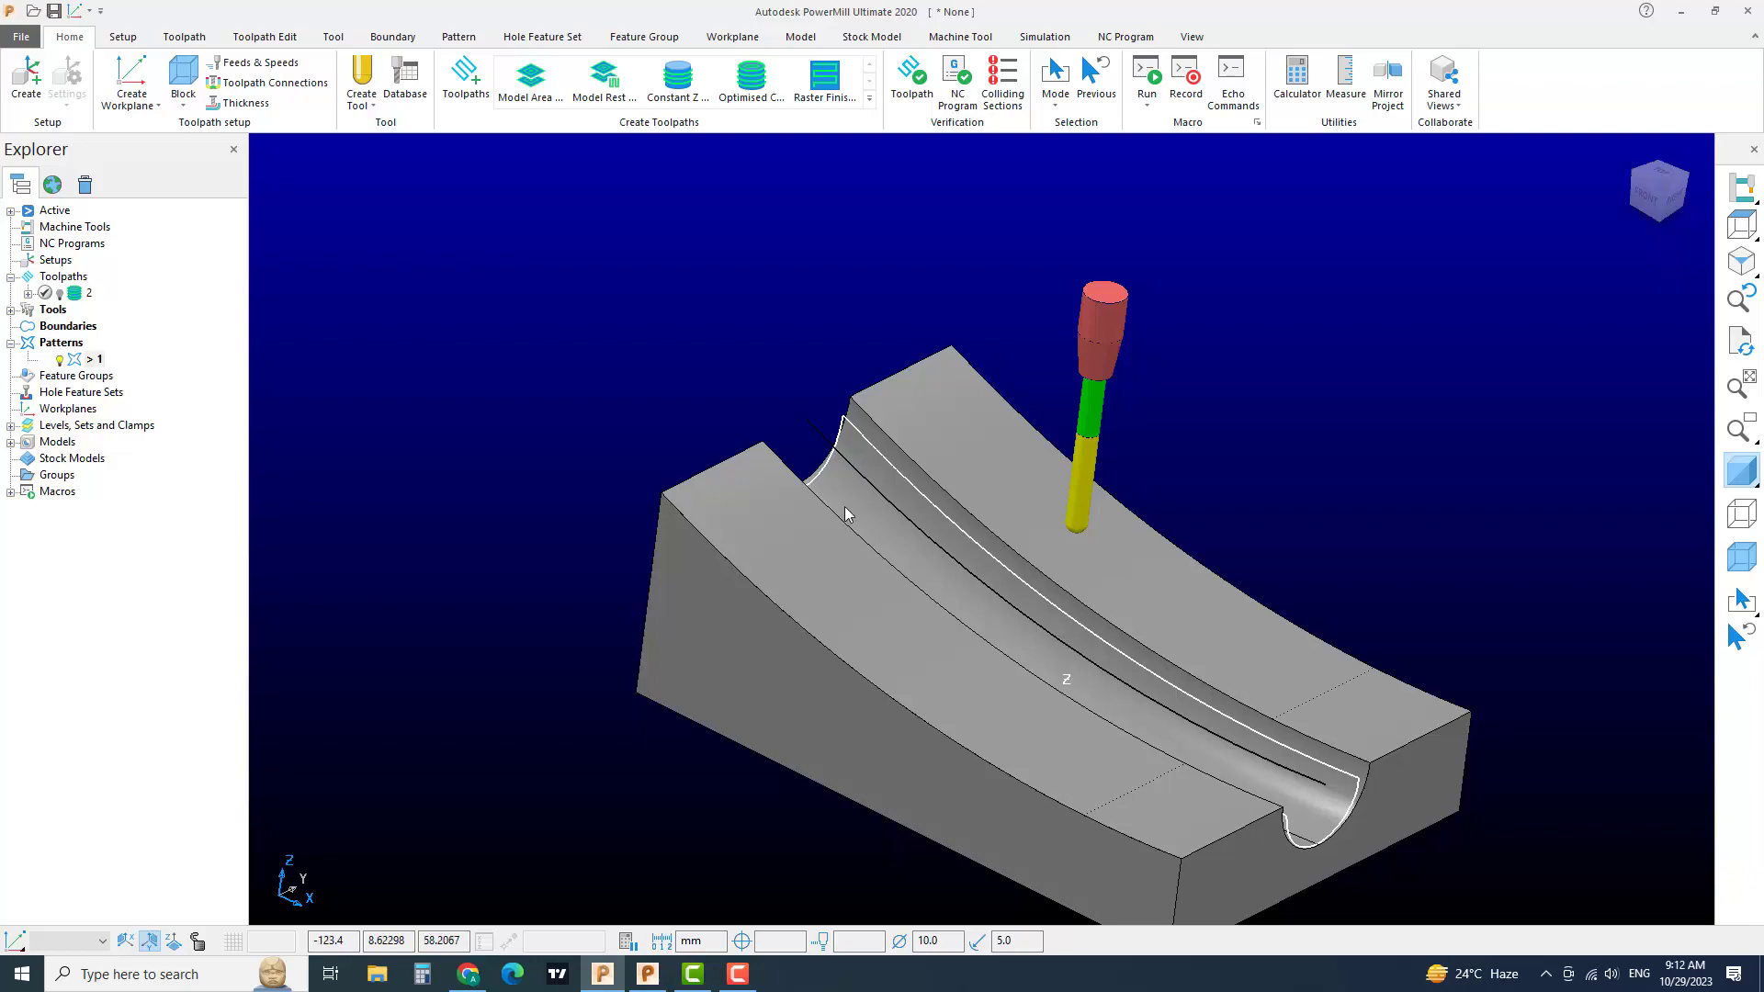
pyautogui.moveTo(846, 505); pyautogui.dragTo(800, 504, button='middle')
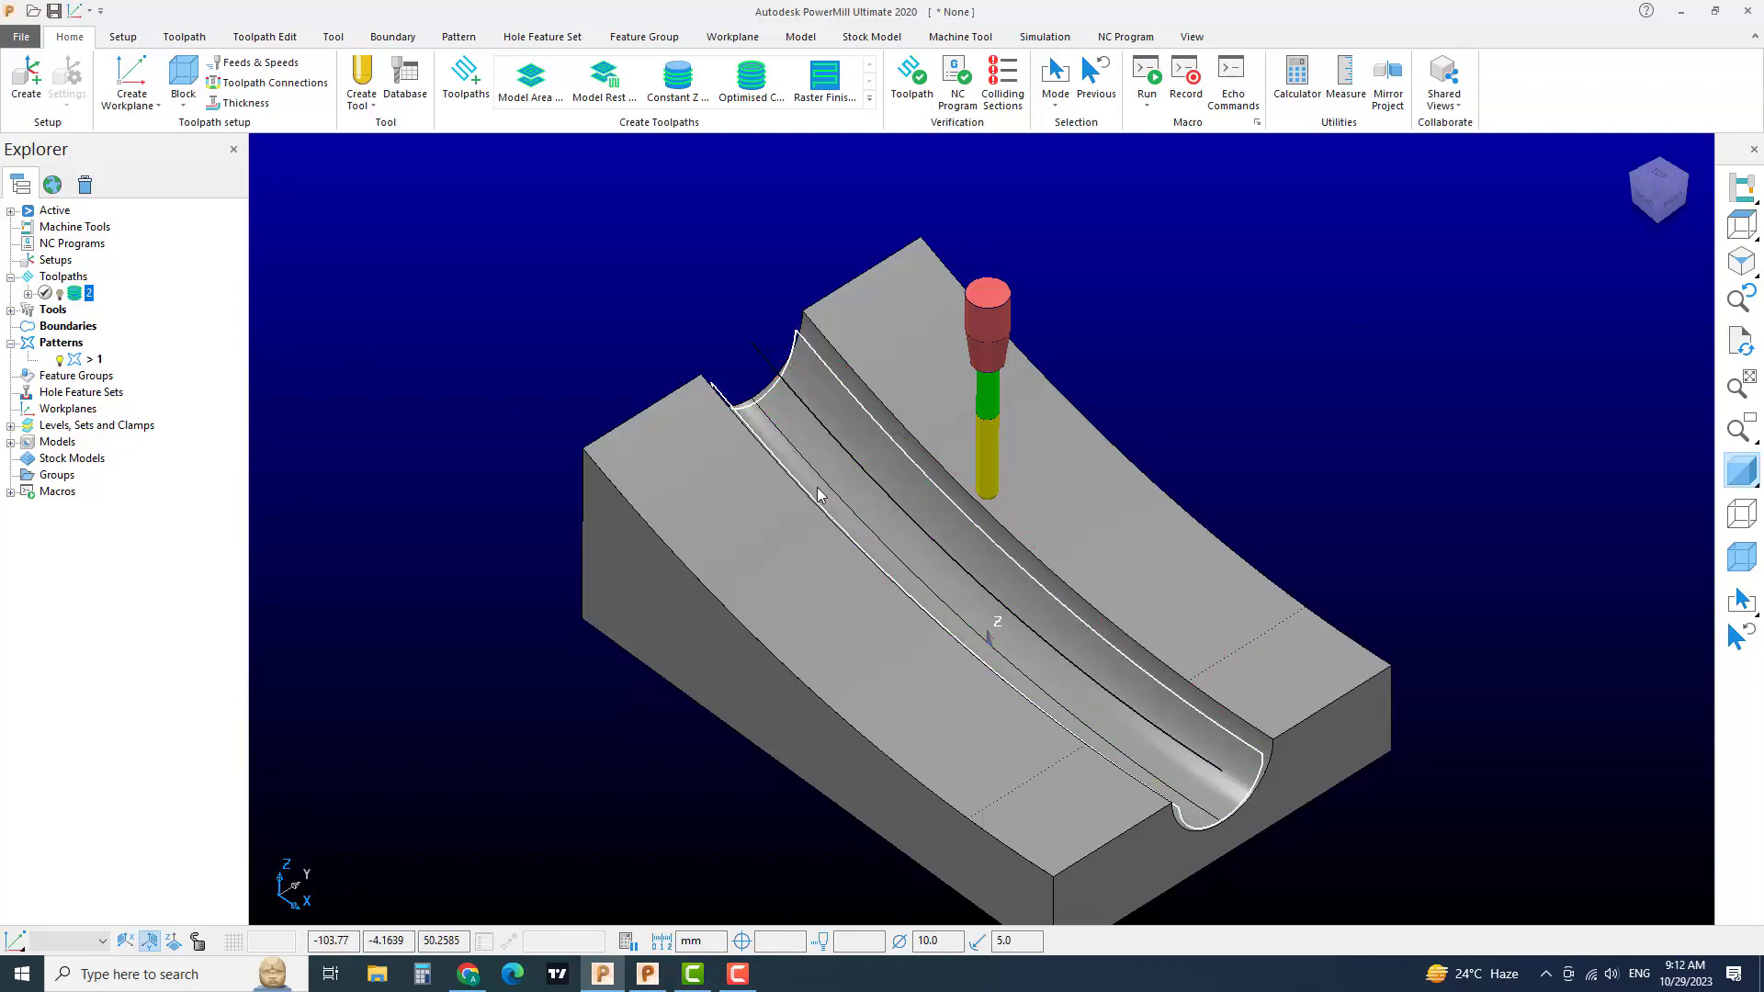
pyautogui.moveTo(937, 535); pyautogui.dragTo(909, 553, button='middle')
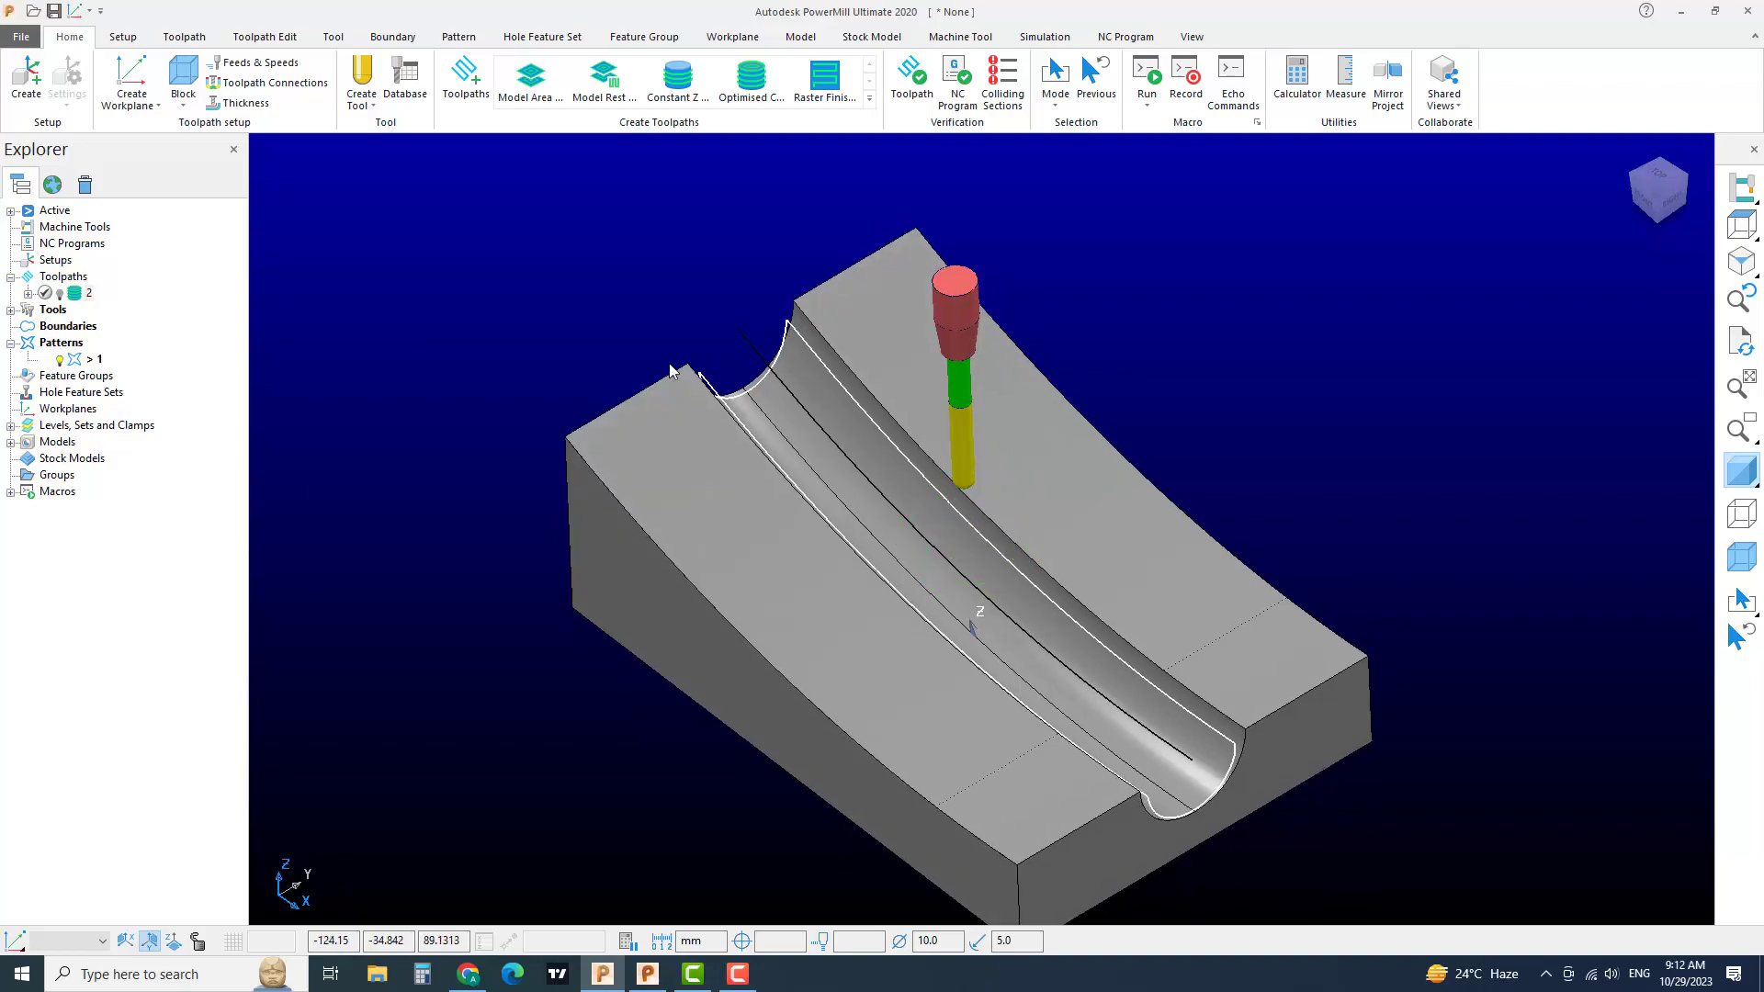
# Step: Start a new toolpath with the Projection Curve Finishing strategy
pyautogui.click(466, 78)
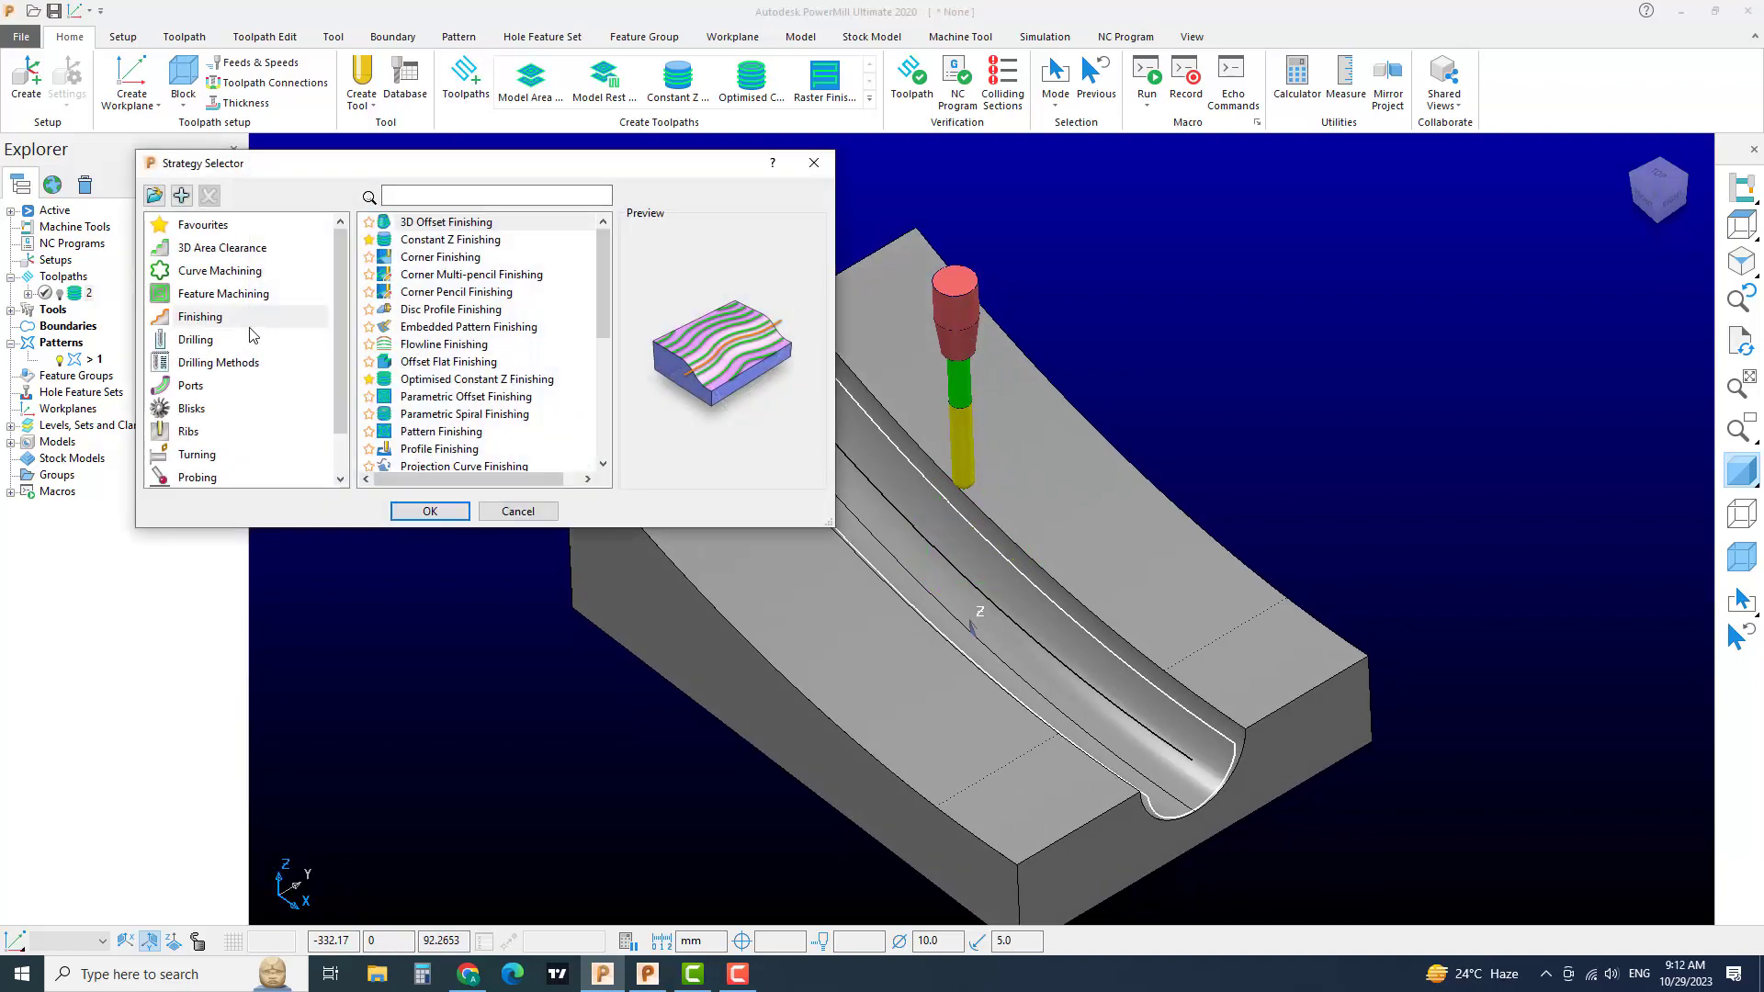
pyautogui.click(218, 319)
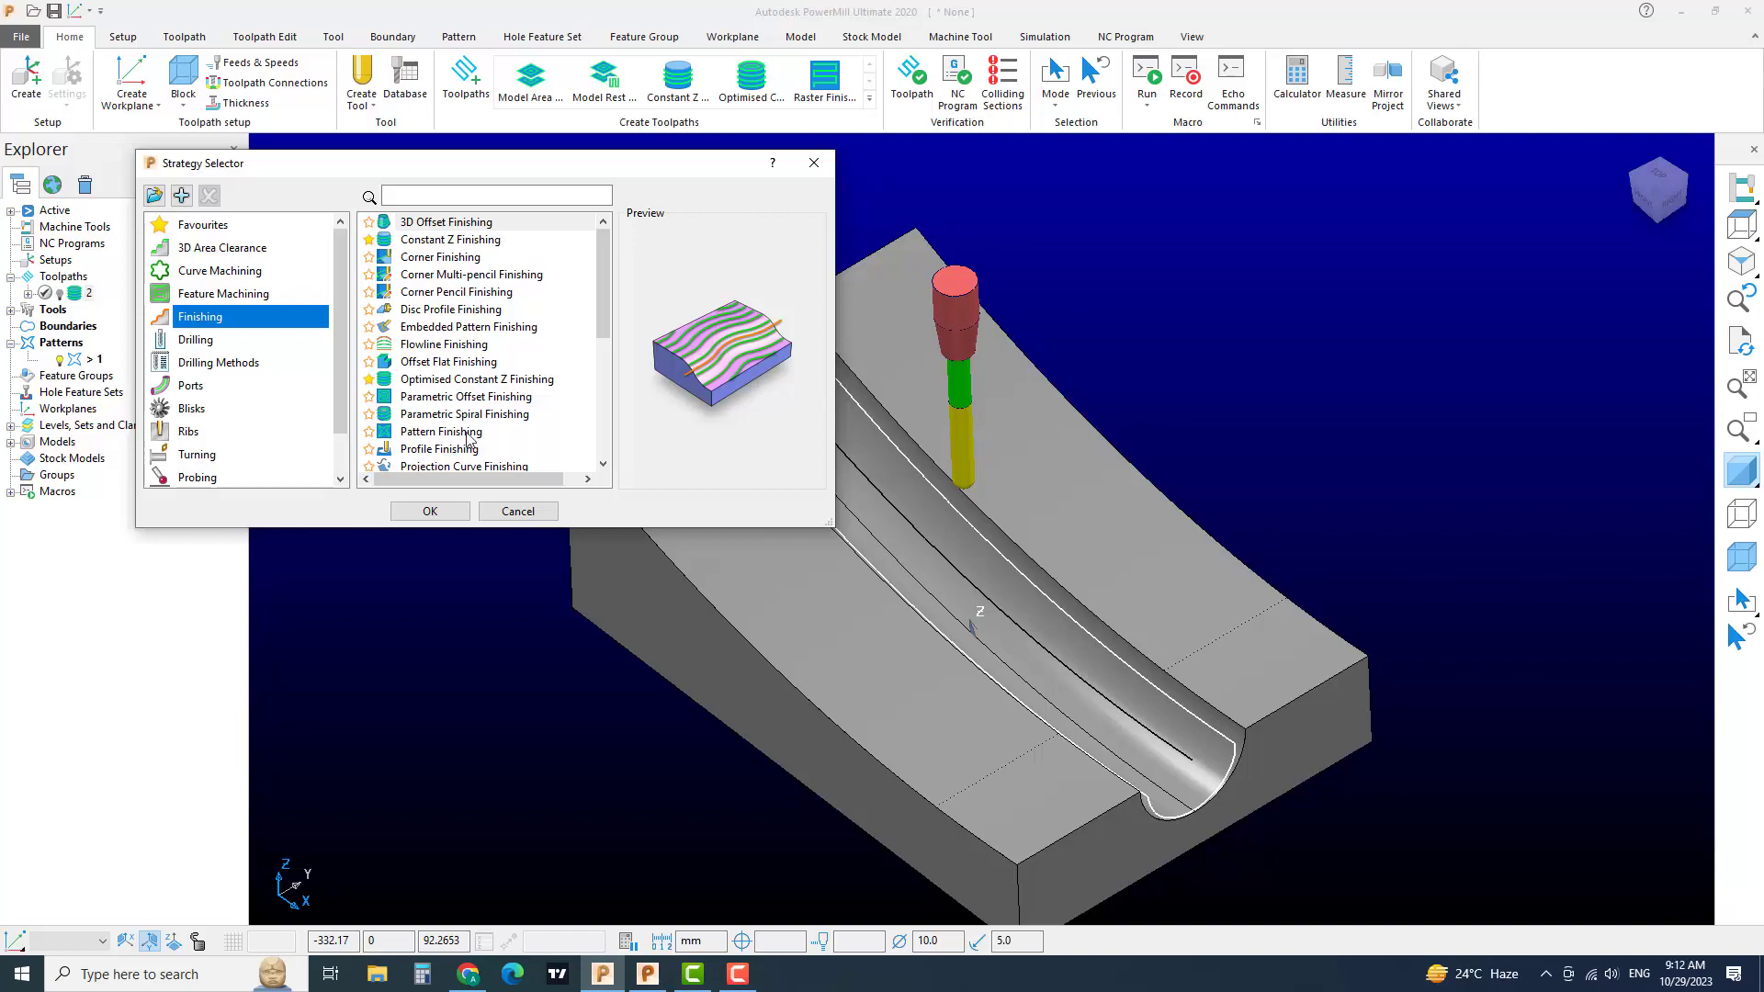
pyautogui.scroll(-2, 469, 438)
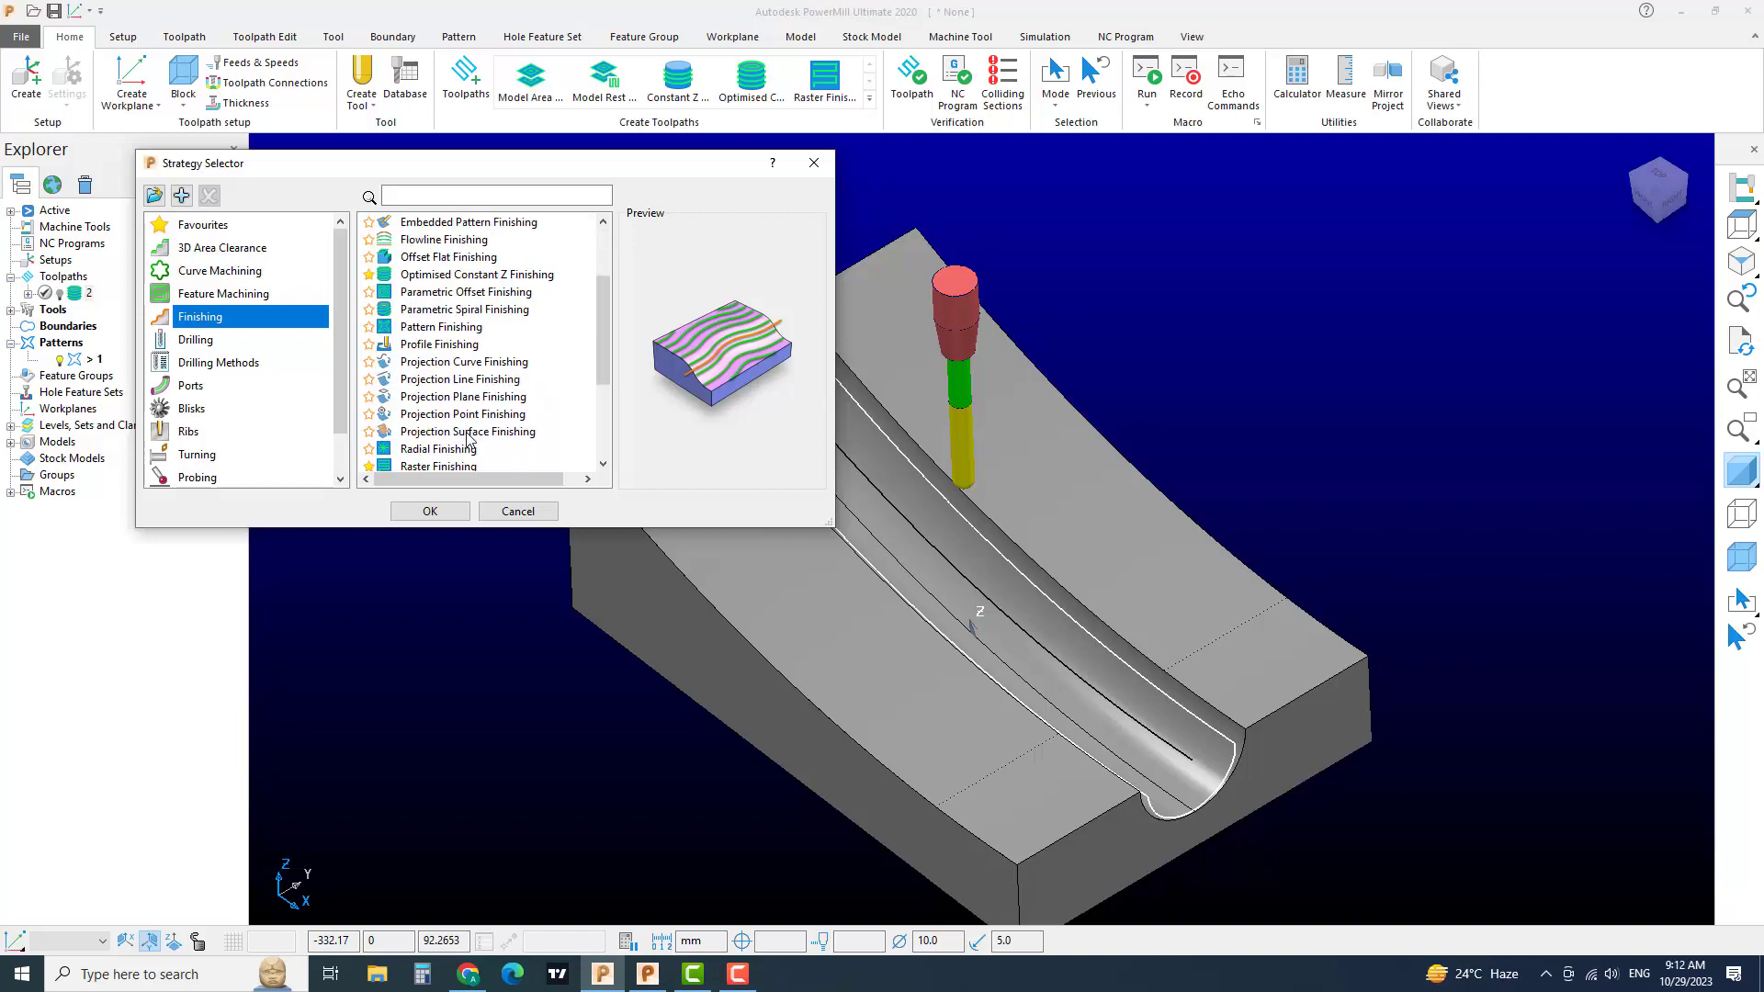
pyautogui.click(420, 363)
pyautogui.click(436, 513)
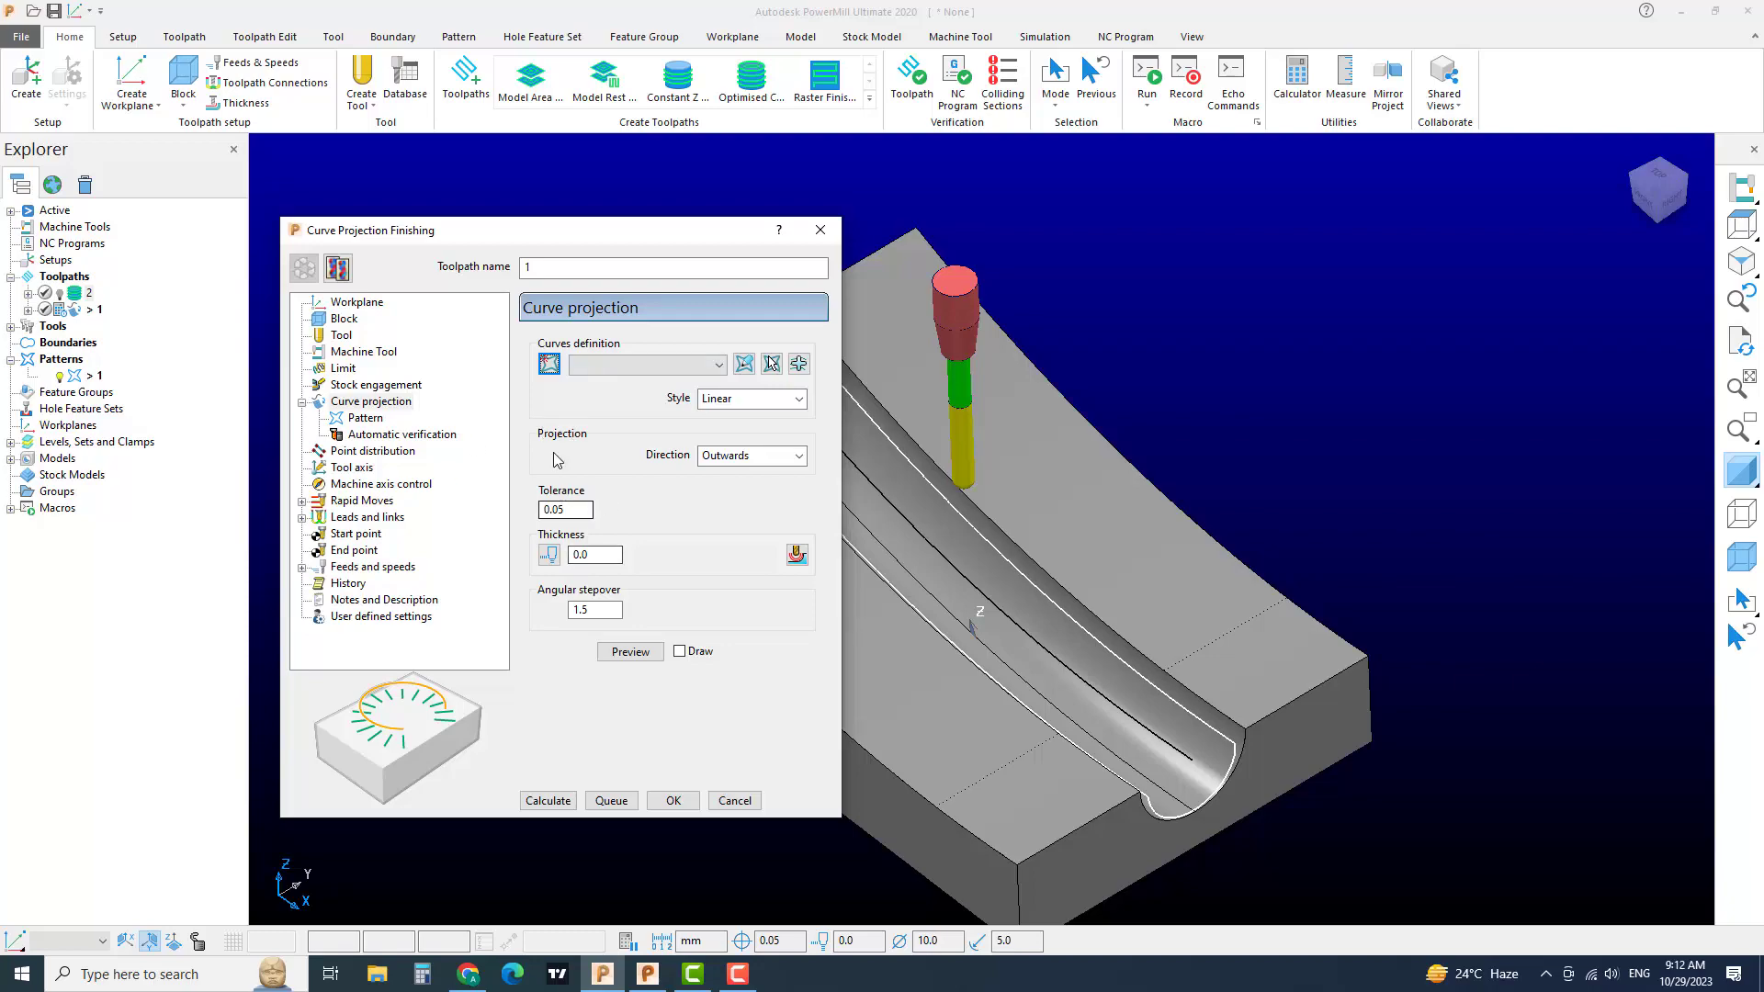
# Step: Use pattern 1 as the curve definition of the projection and choose the Linear style
pyautogui.click(630, 366)
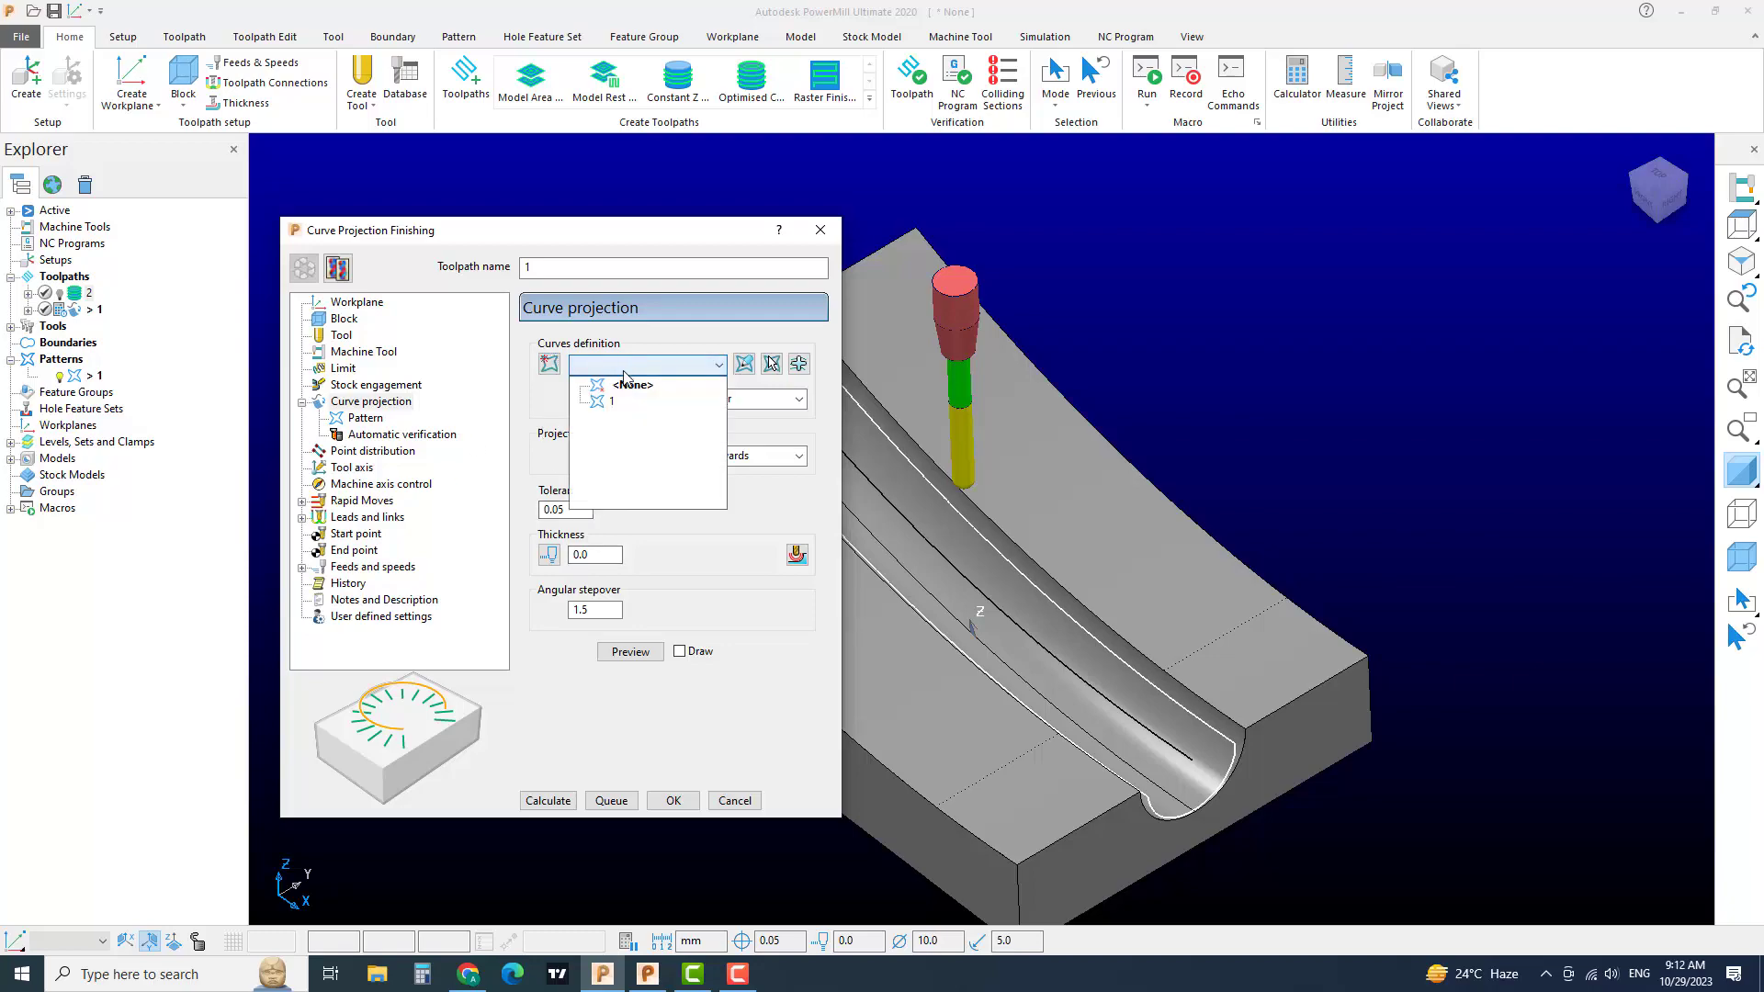
pyautogui.click(607, 403)
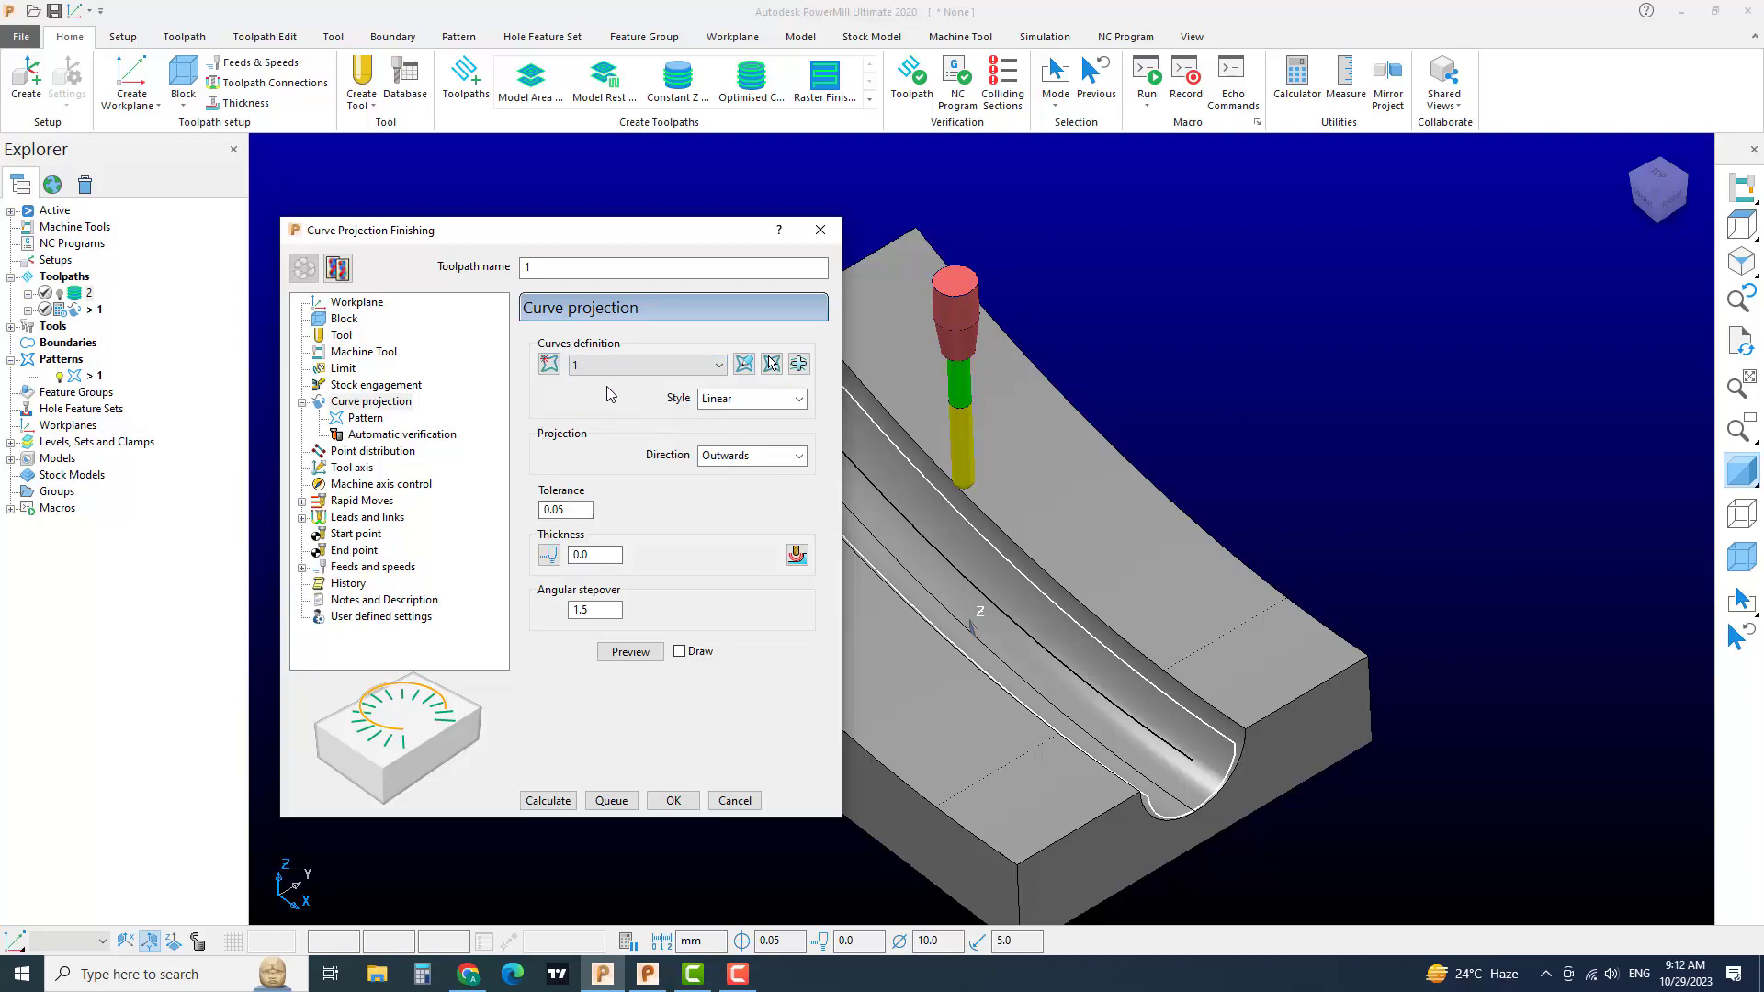
pyautogui.moveTo(1095, 587); pyautogui.dragTo(1000, 441, button='middle')
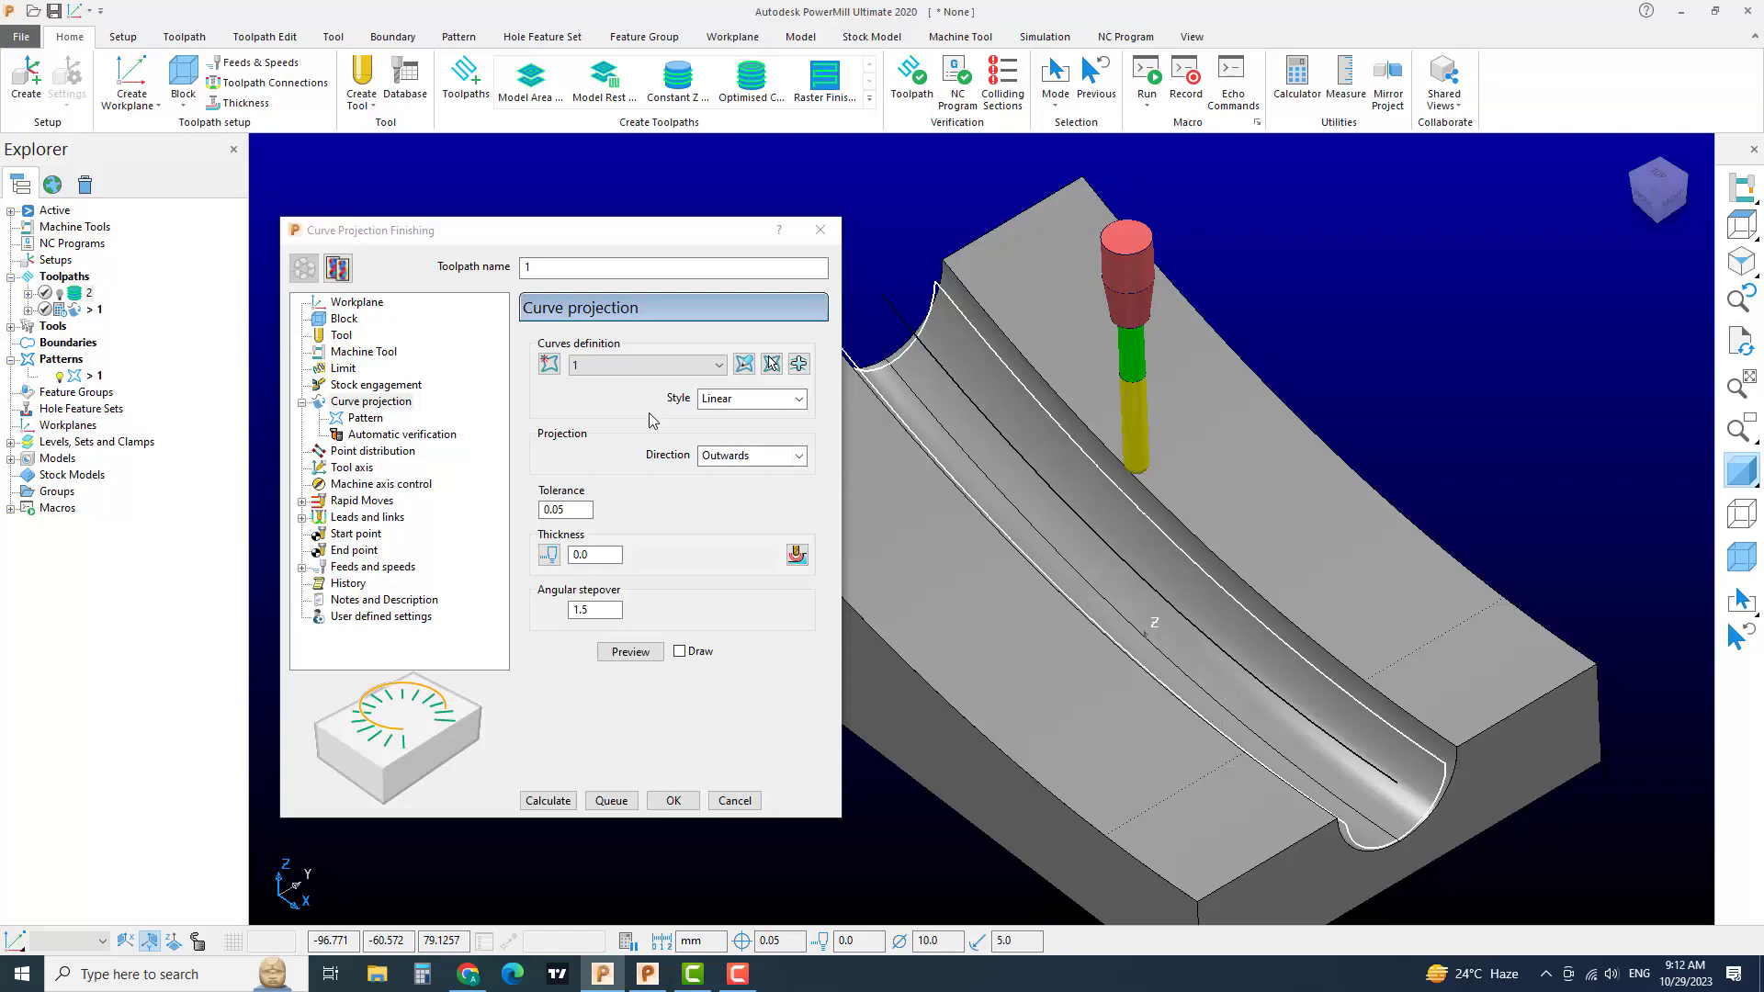
pyautogui.click(688, 420)
pyautogui.click(740, 402)
pyautogui.click(741, 403)
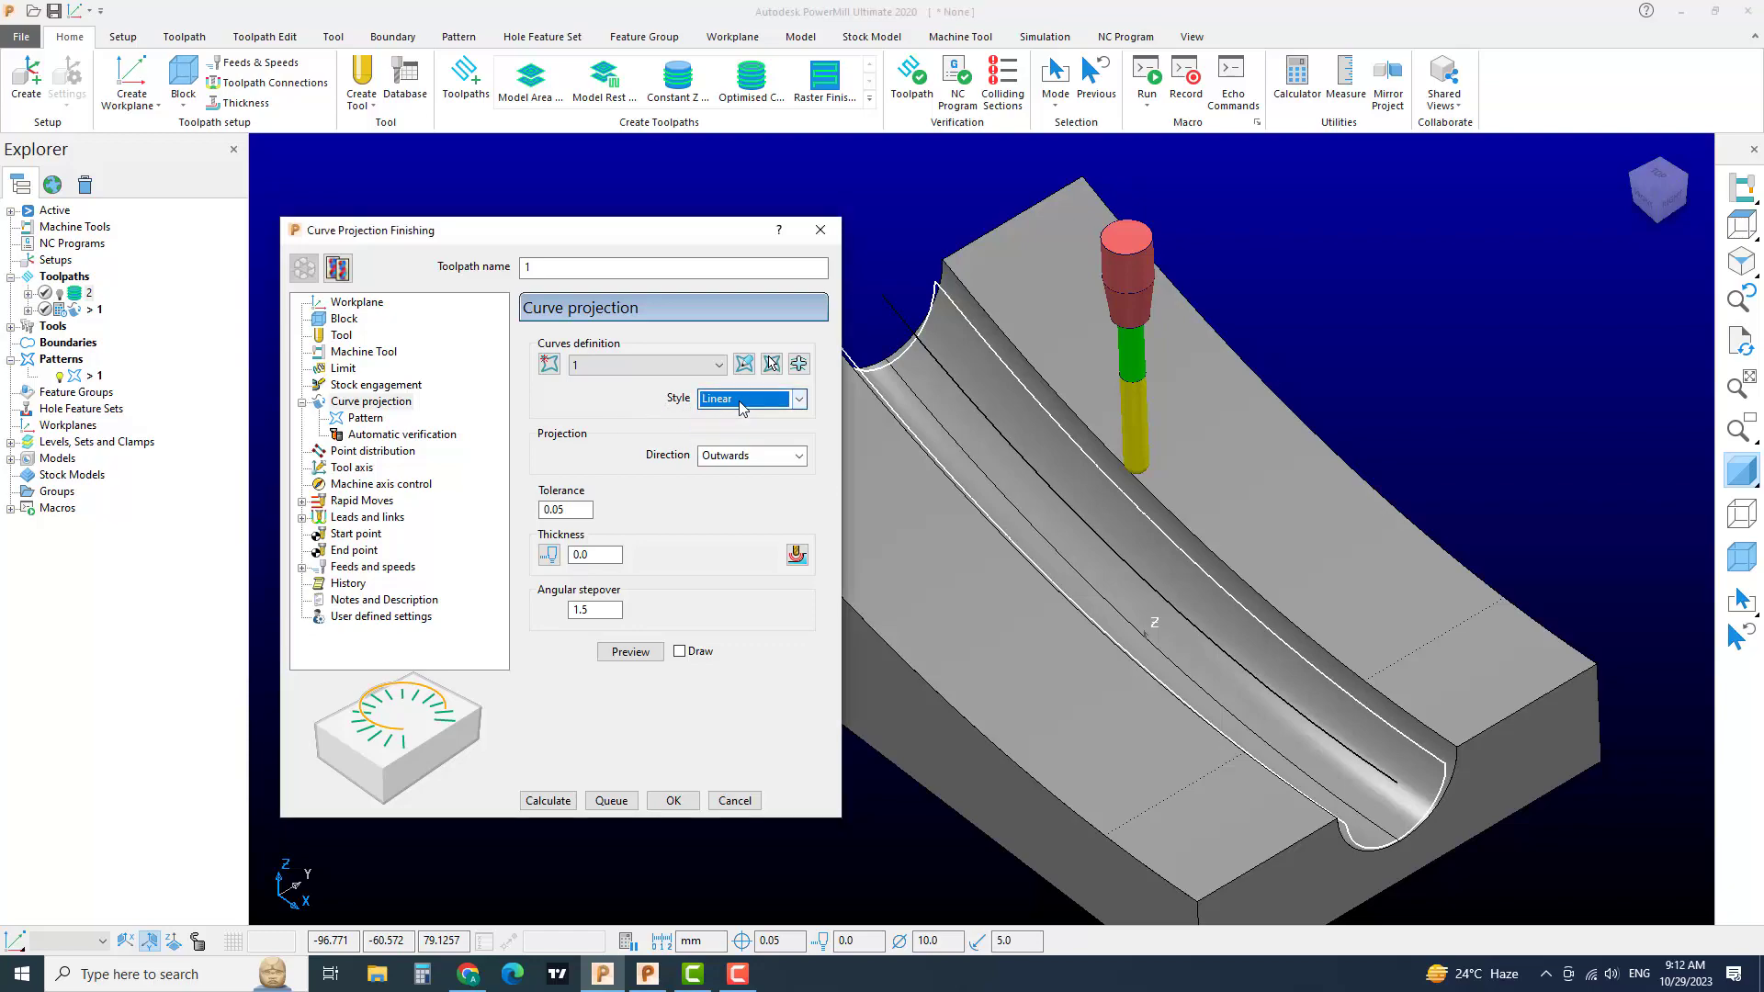
pyautogui.click(744, 403)
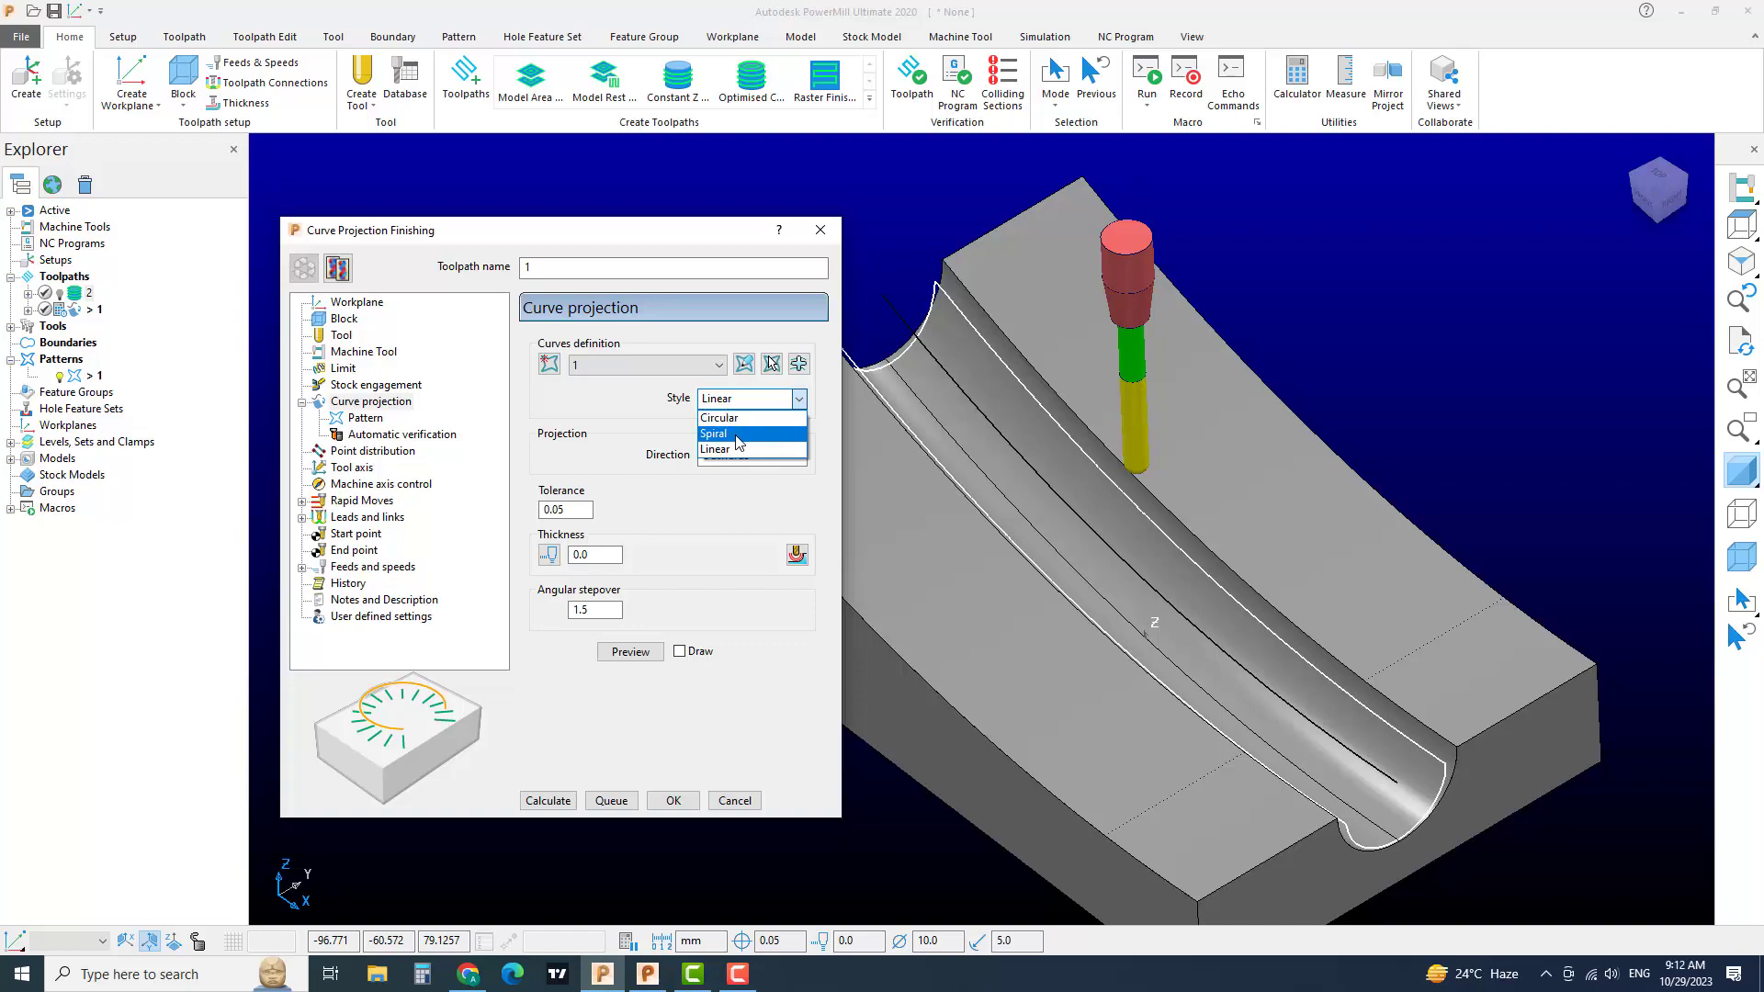
pyautogui.click(736, 451)
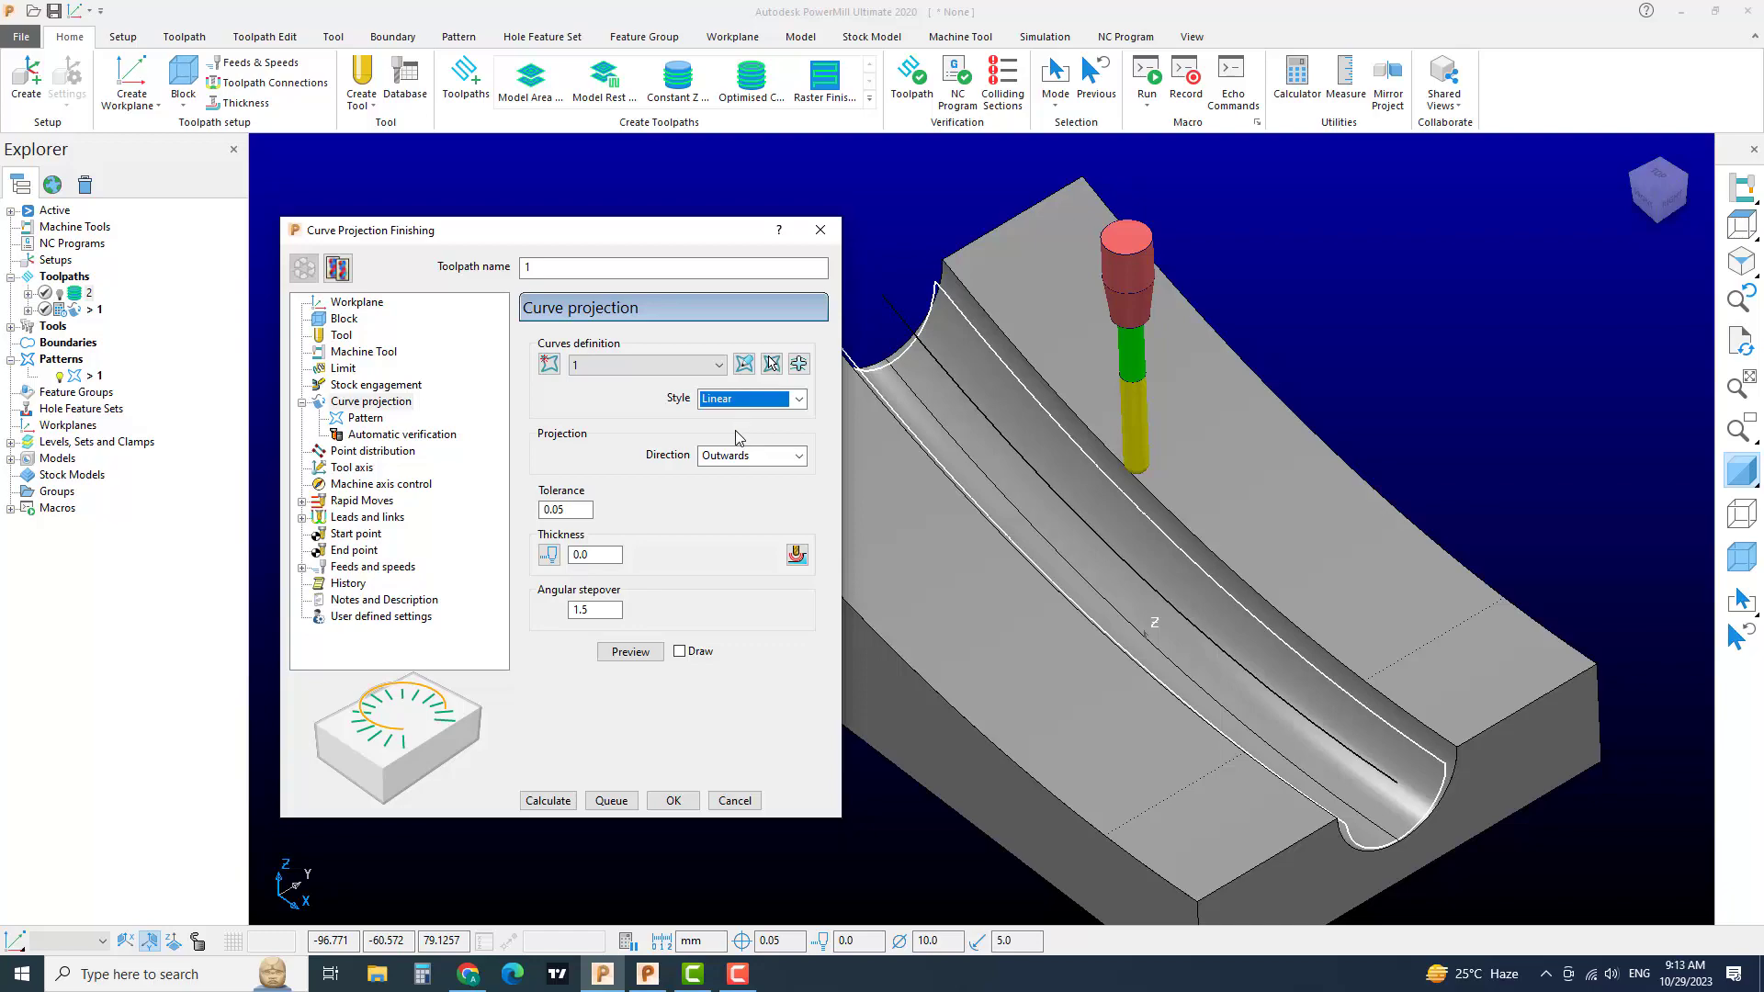
# Step: Review the curve projection's direction, tolerance and angular stepover, leaving the direction at Outwards
pyautogui.click(774, 456)
pyautogui.click(775, 456)
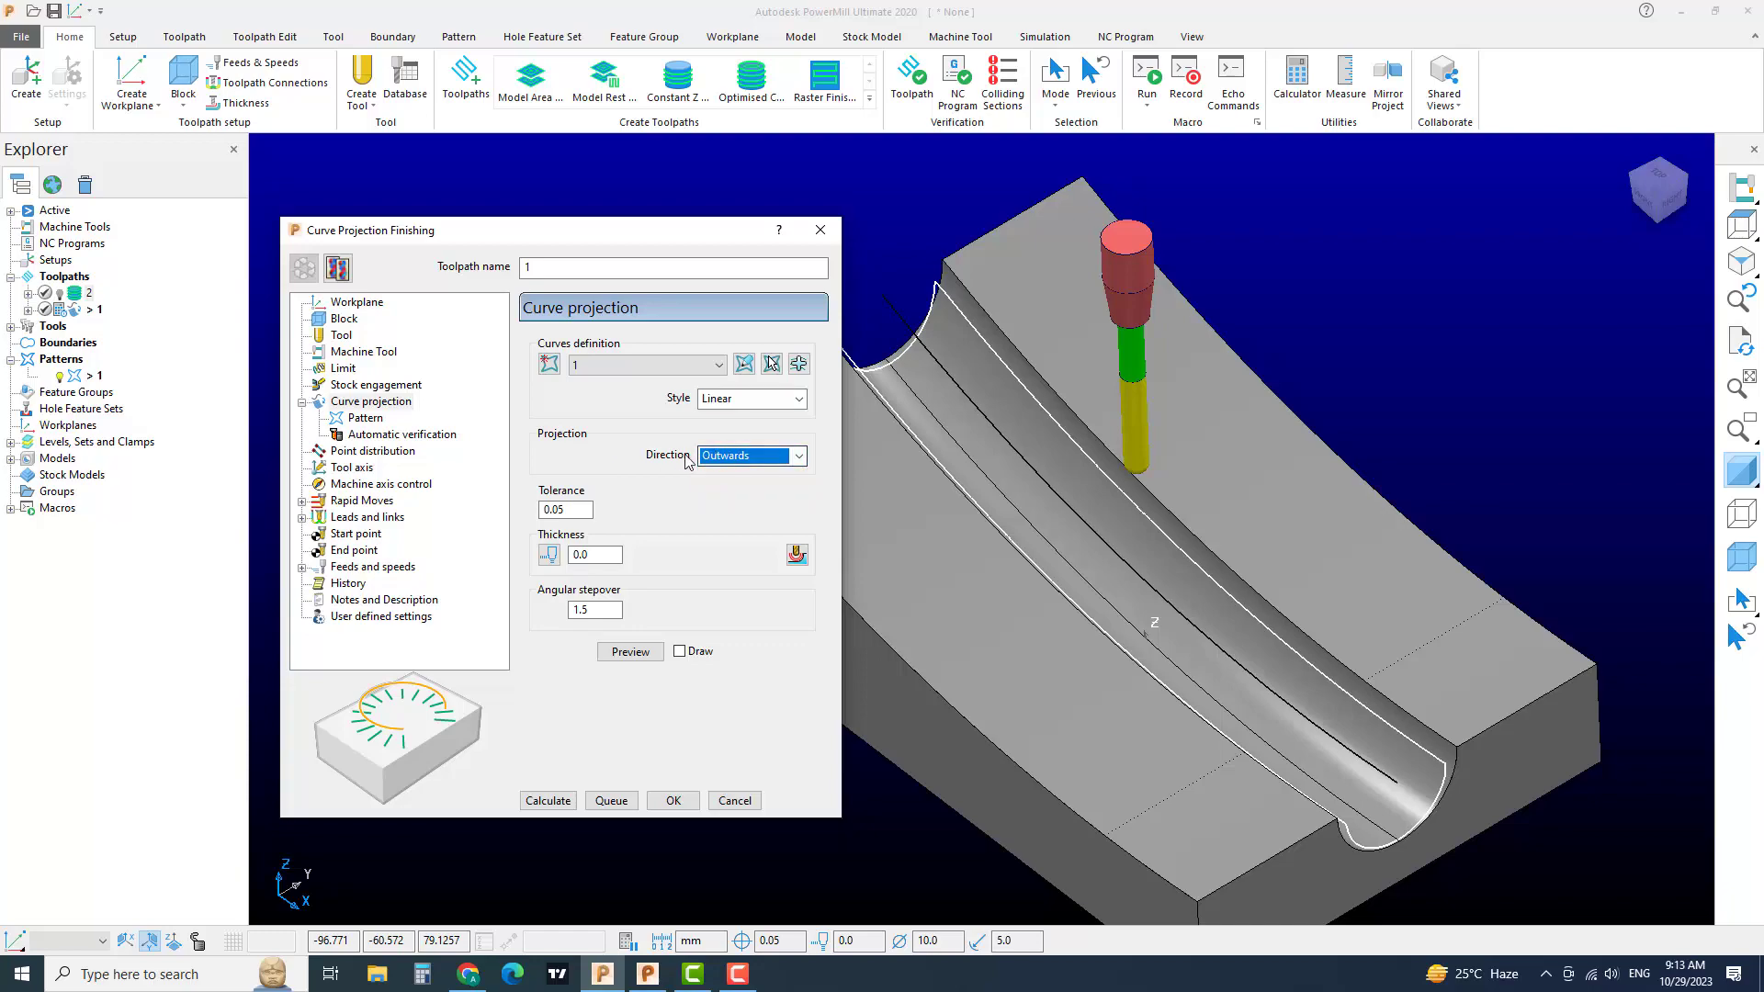
pyautogui.click(794, 459)
pyautogui.click(794, 458)
pyautogui.moveTo(567, 509); pyautogui.dragTo(532, 512)
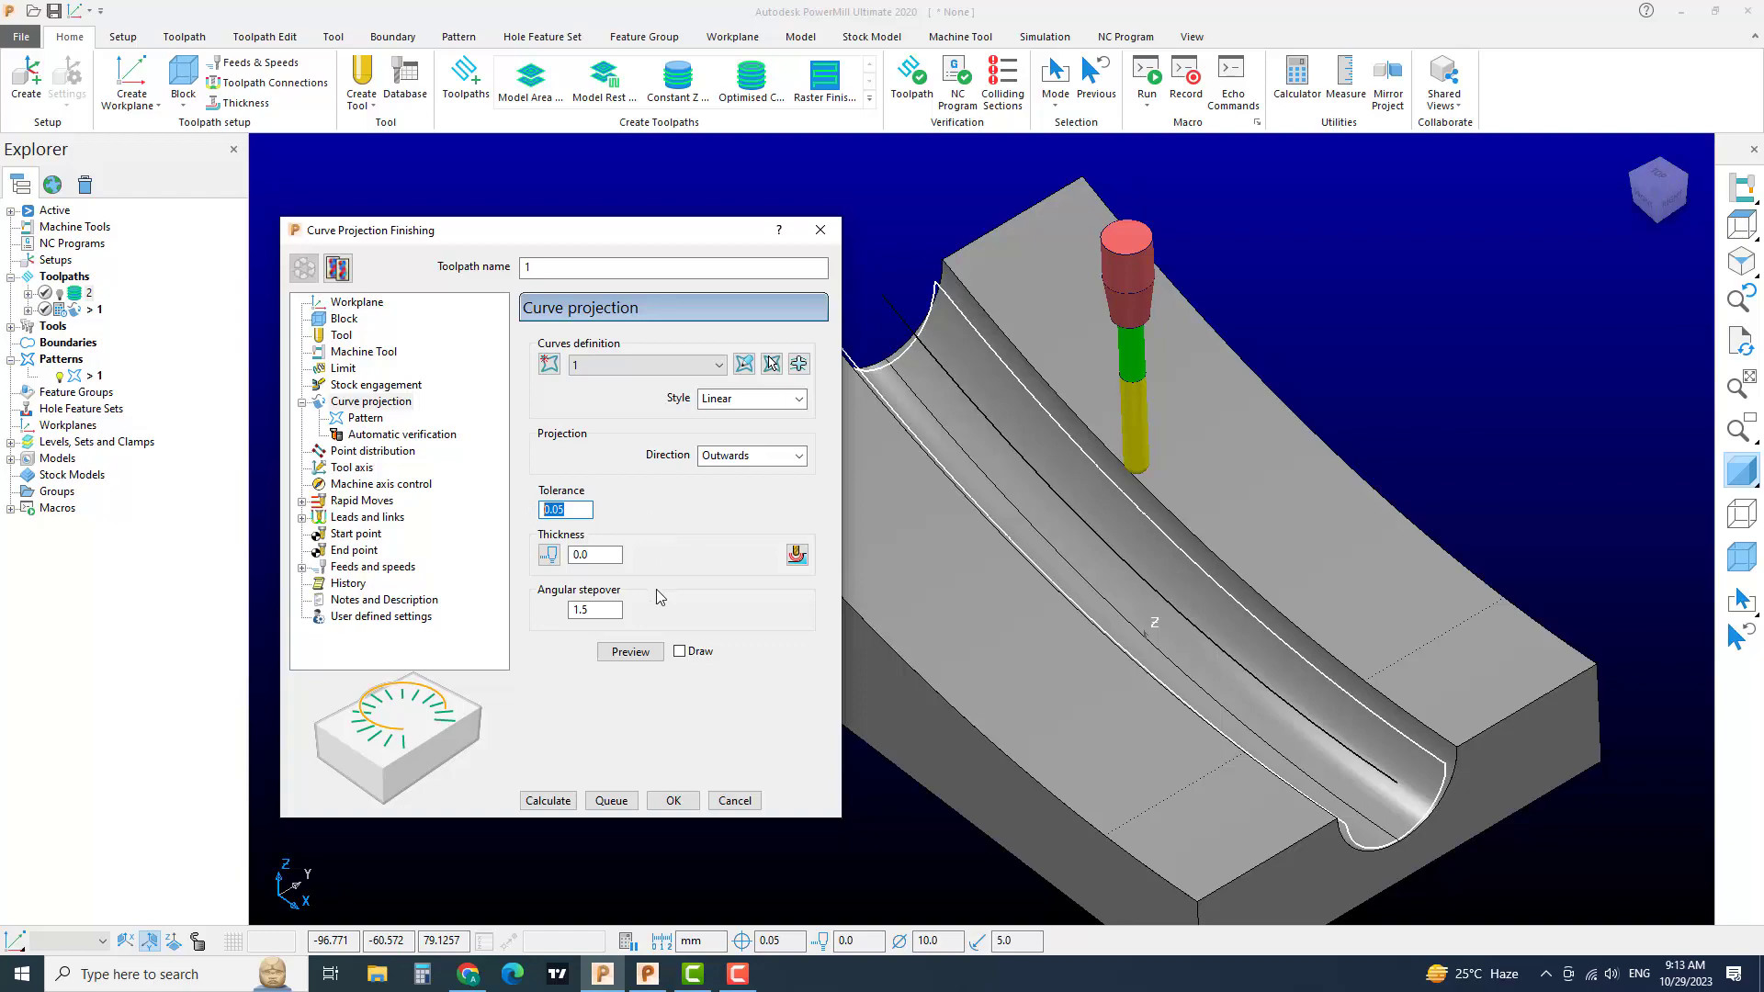
pyautogui.moveTo(609, 616); pyautogui.dragTo(564, 620)
pyautogui.click(591, 607)
# Step: Review the projection's pattern settings: the style, the ordering and the start and end azimuth angle limits
pyautogui.click(365, 419)
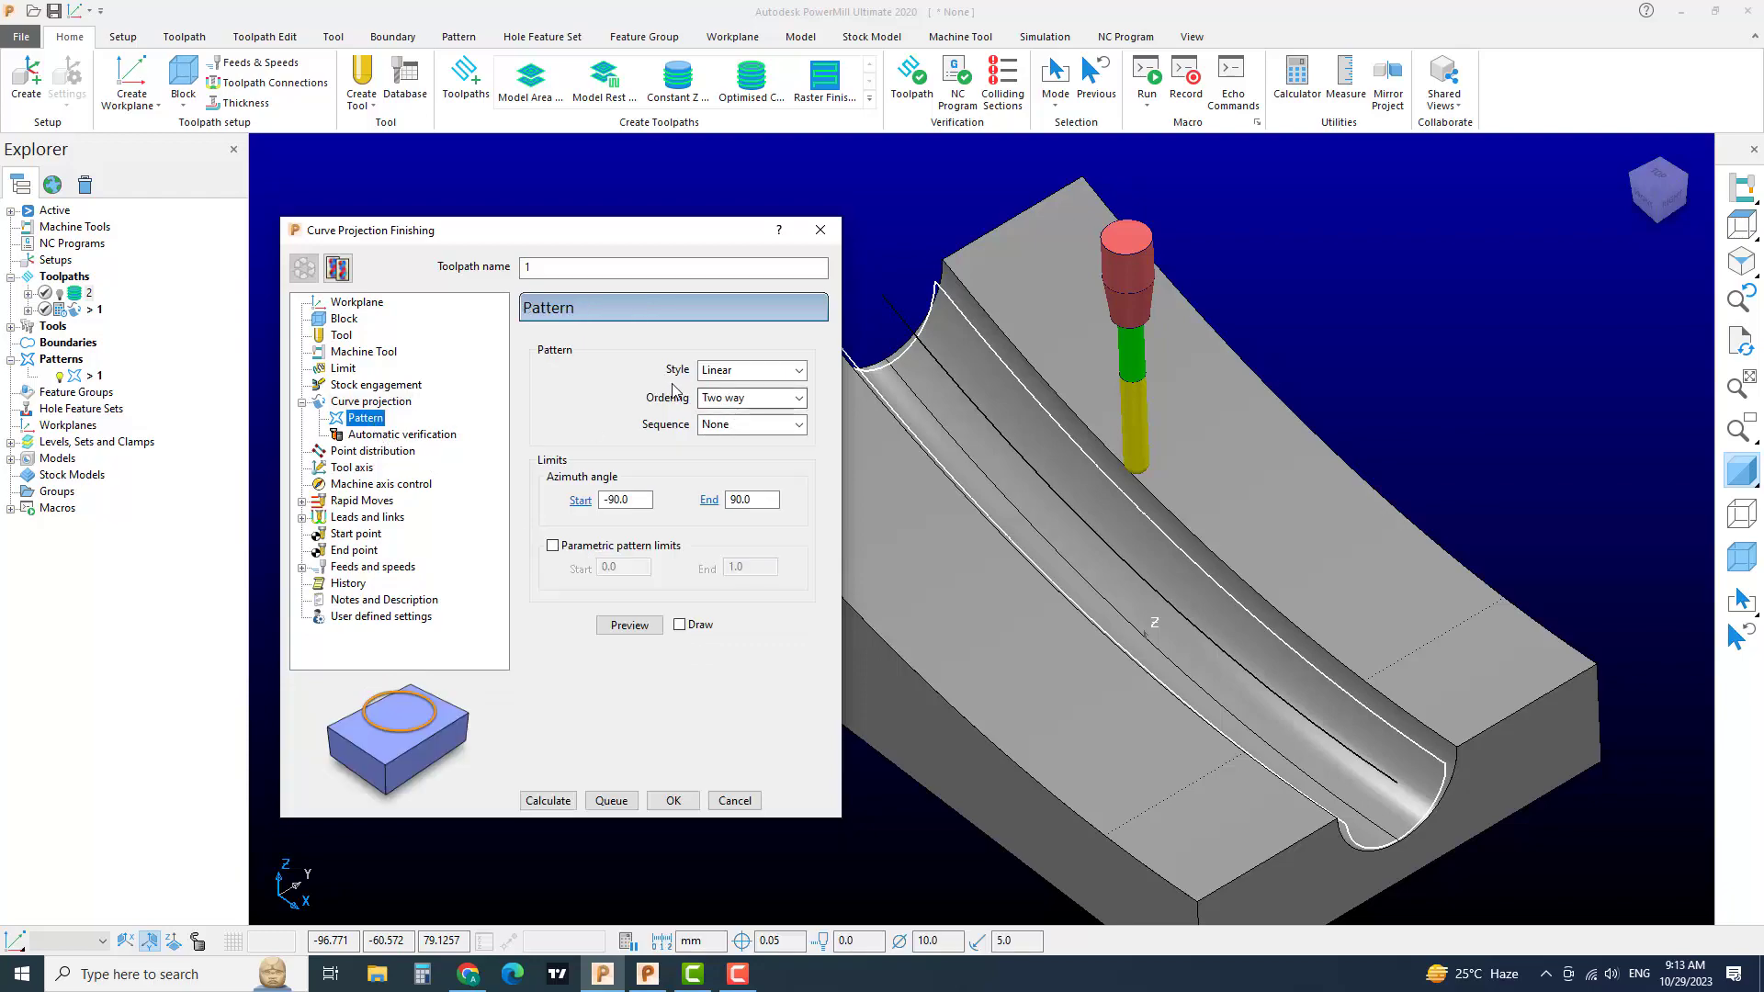
pyautogui.click(752, 374)
pyautogui.click(752, 374)
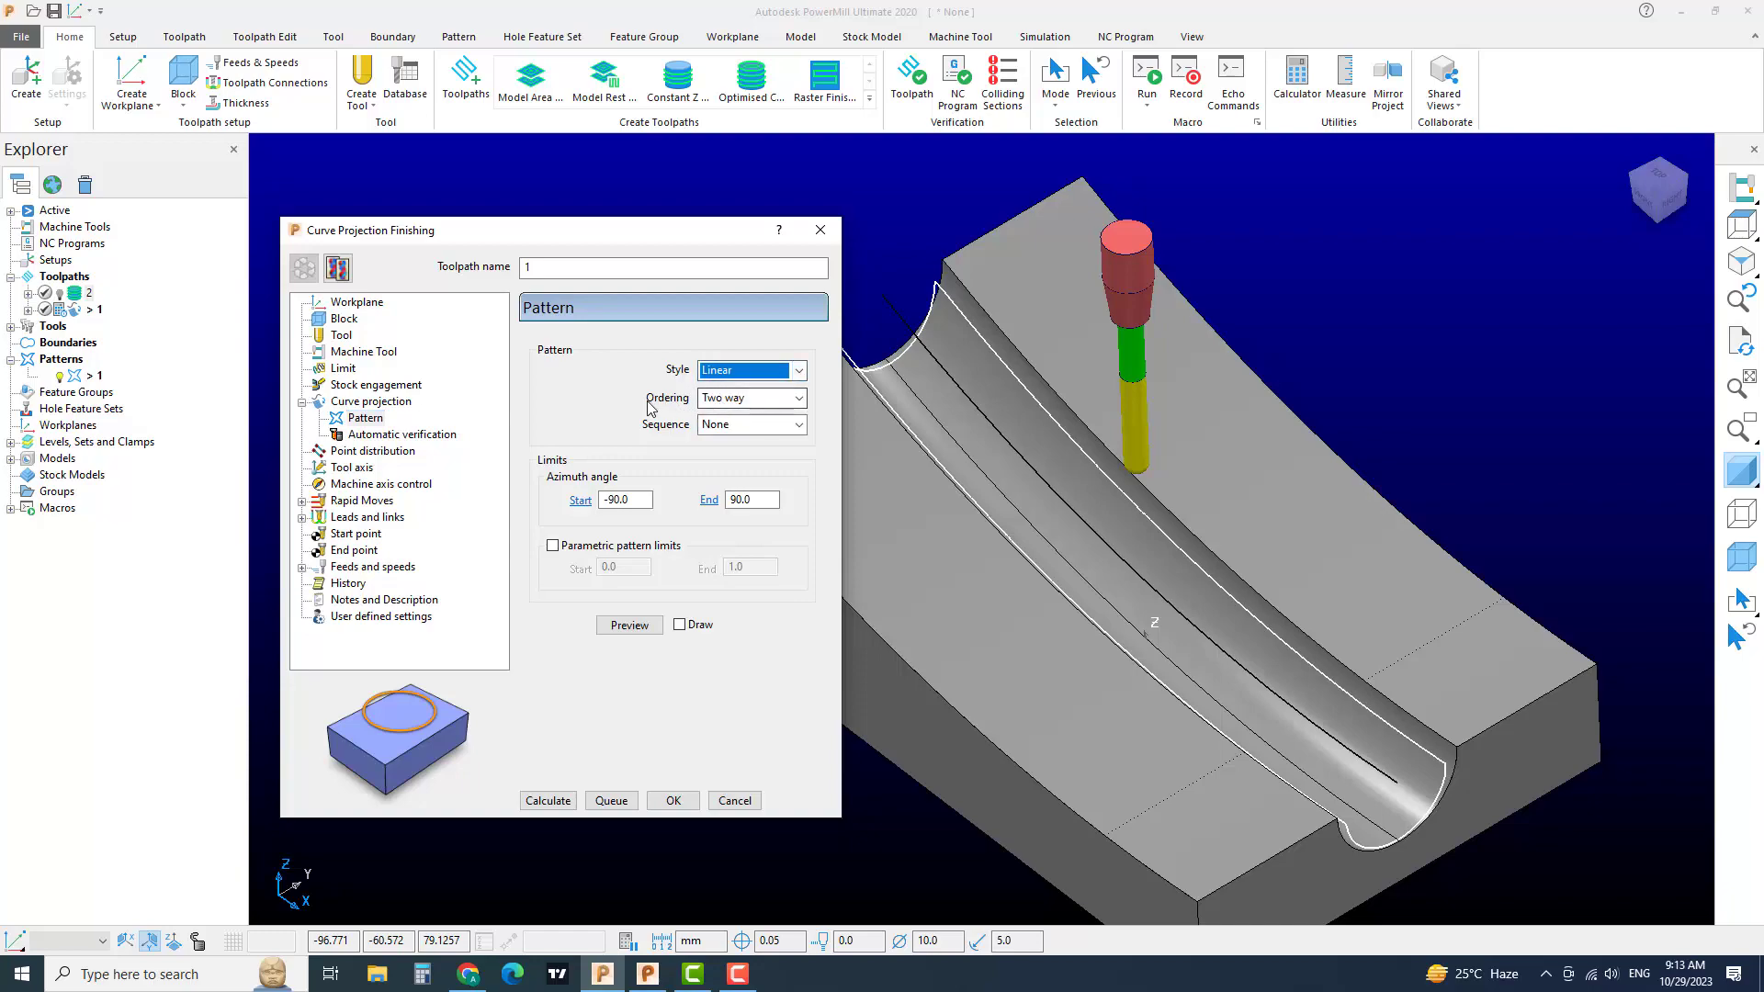
pyautogui.click(747, 403)
pyautogui.click(746, 404)
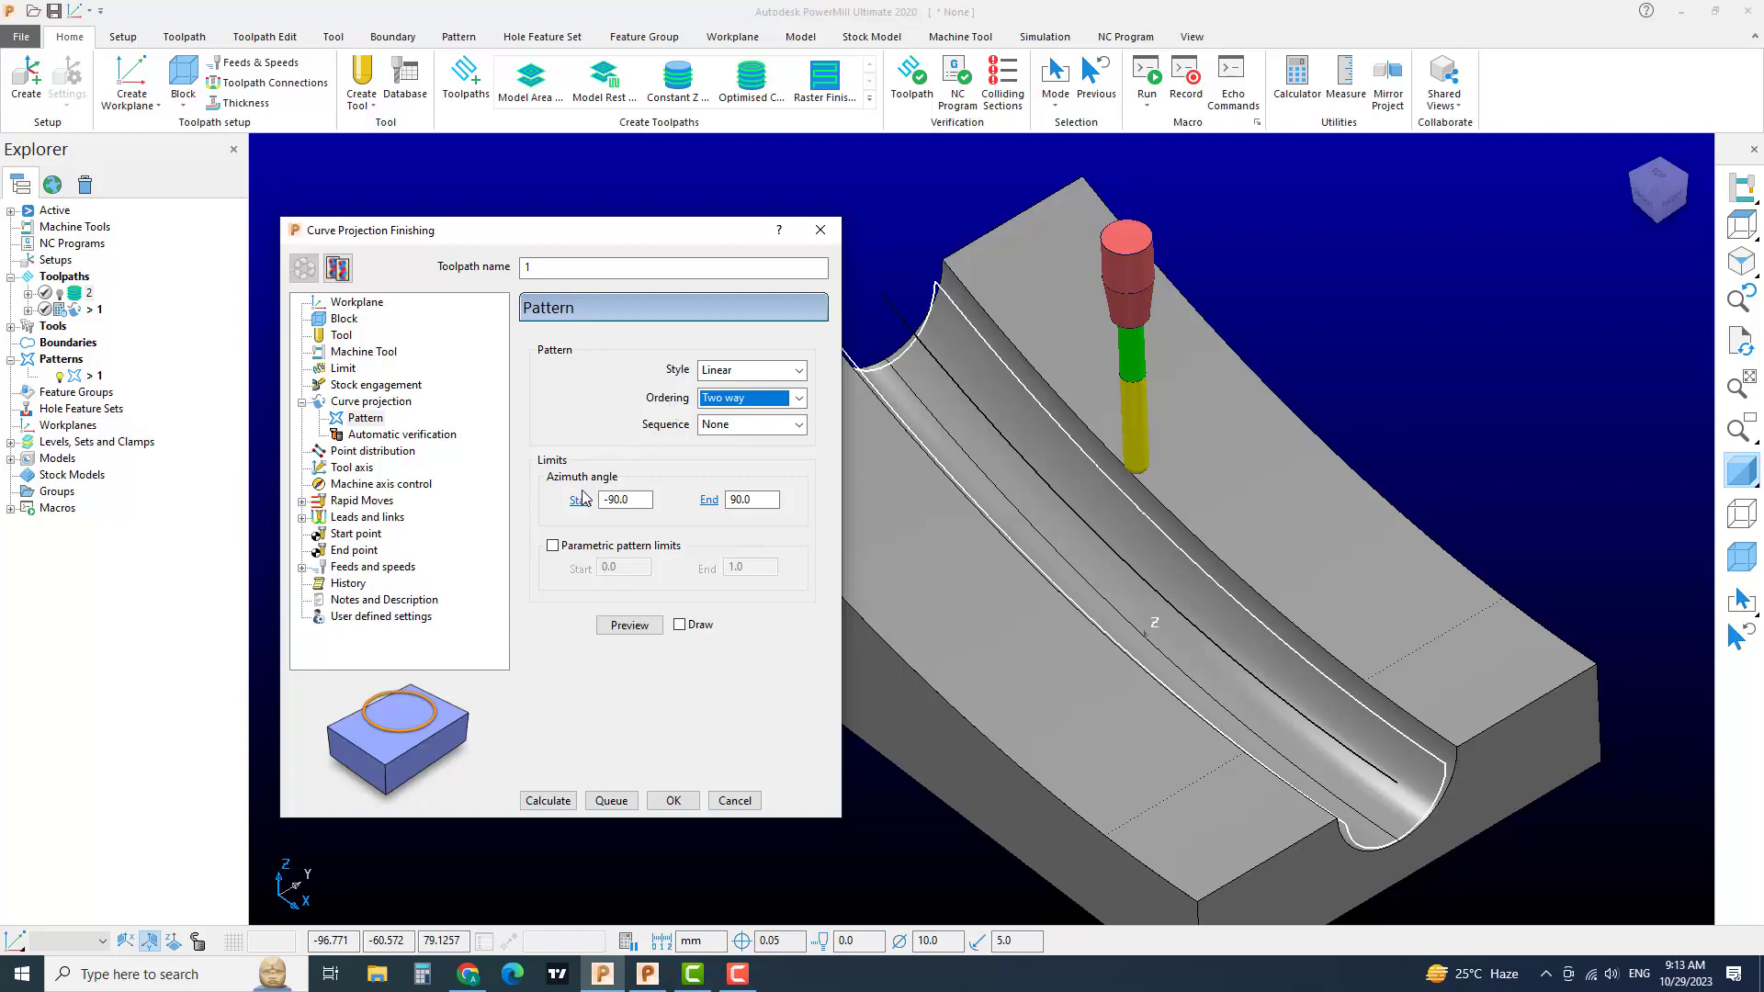
pyautogui.moveTo(634, 495); pyautogui.dragTo(584, 504)
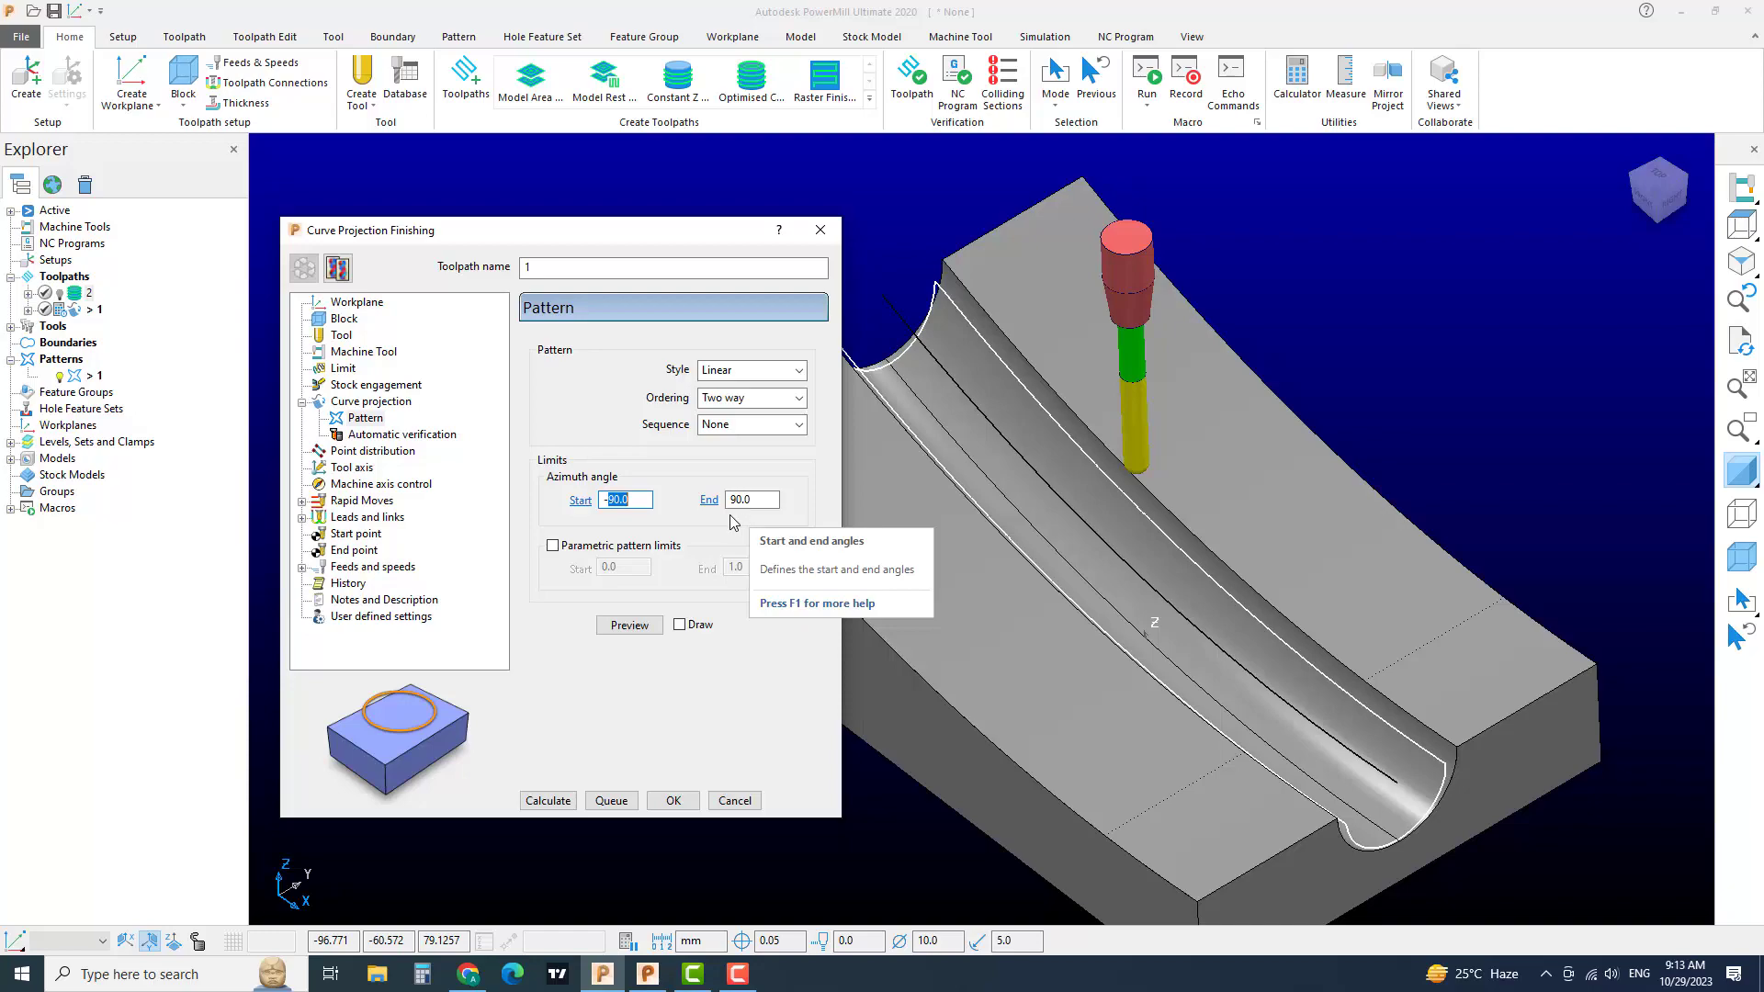
# Step: Review the available tool axis options for the toolpath and keep the axis Vertical
pyautogui.click(352, 468)
pyautogui.click(639, 353)
pyautogui.click(565, 370)
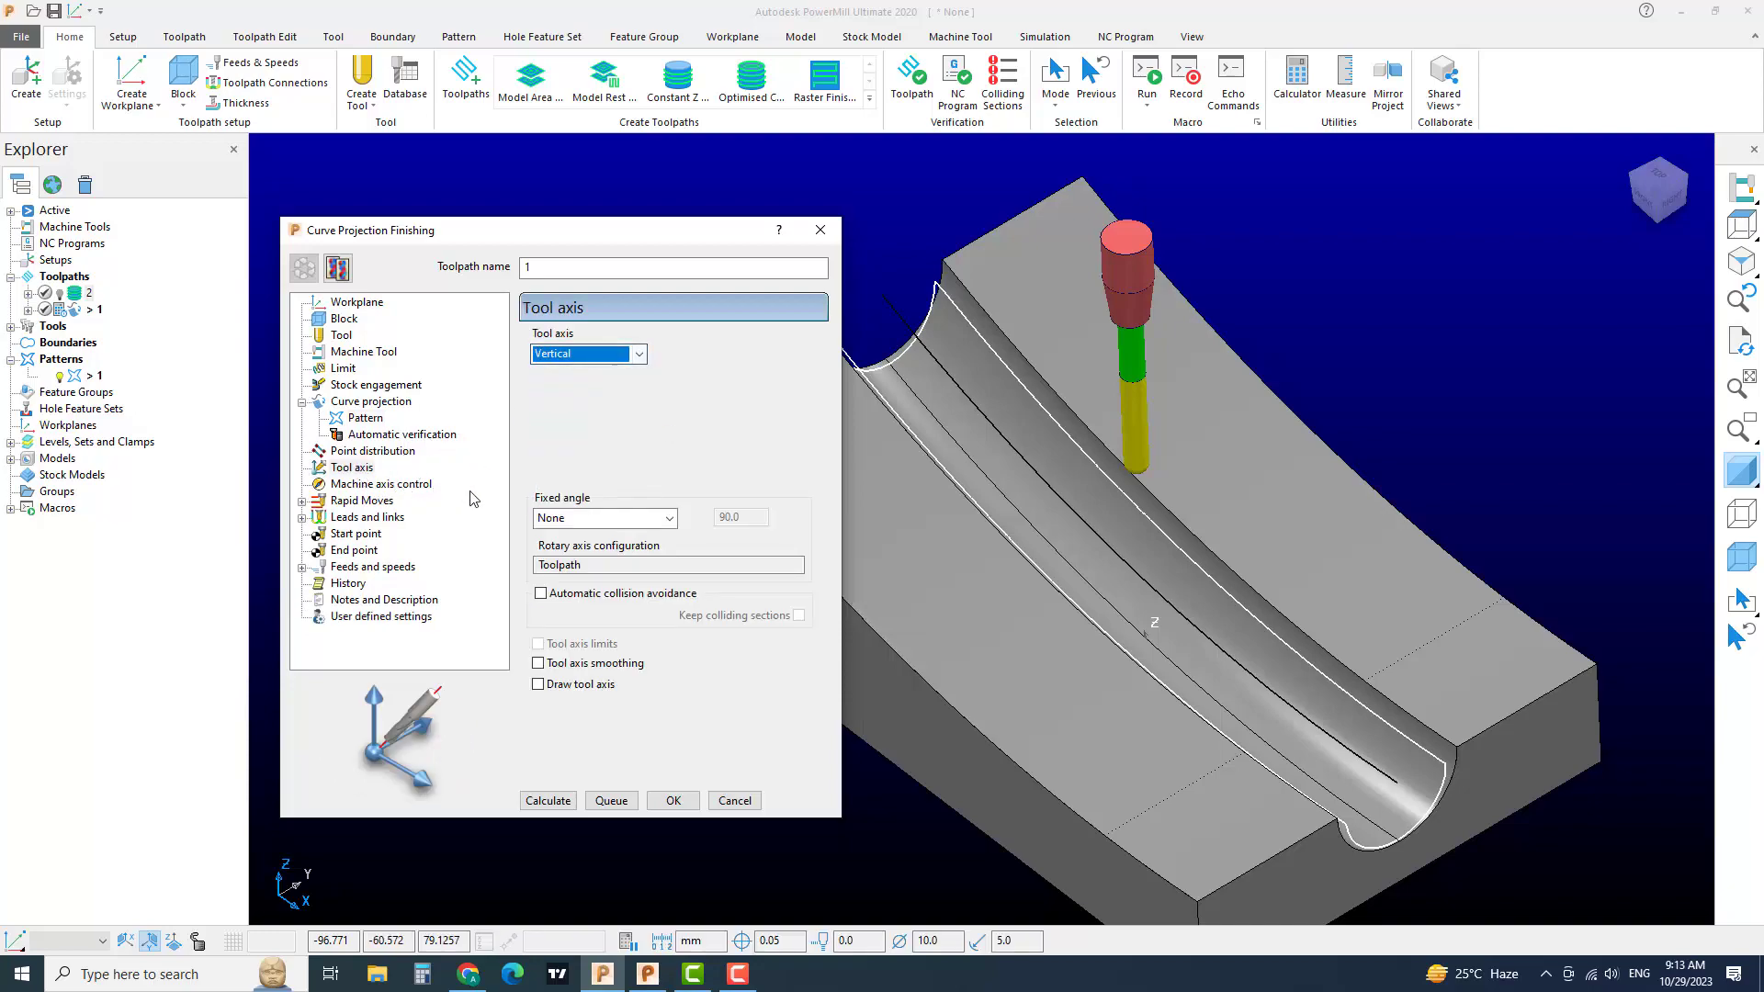
pyautogui.click(597, 354)
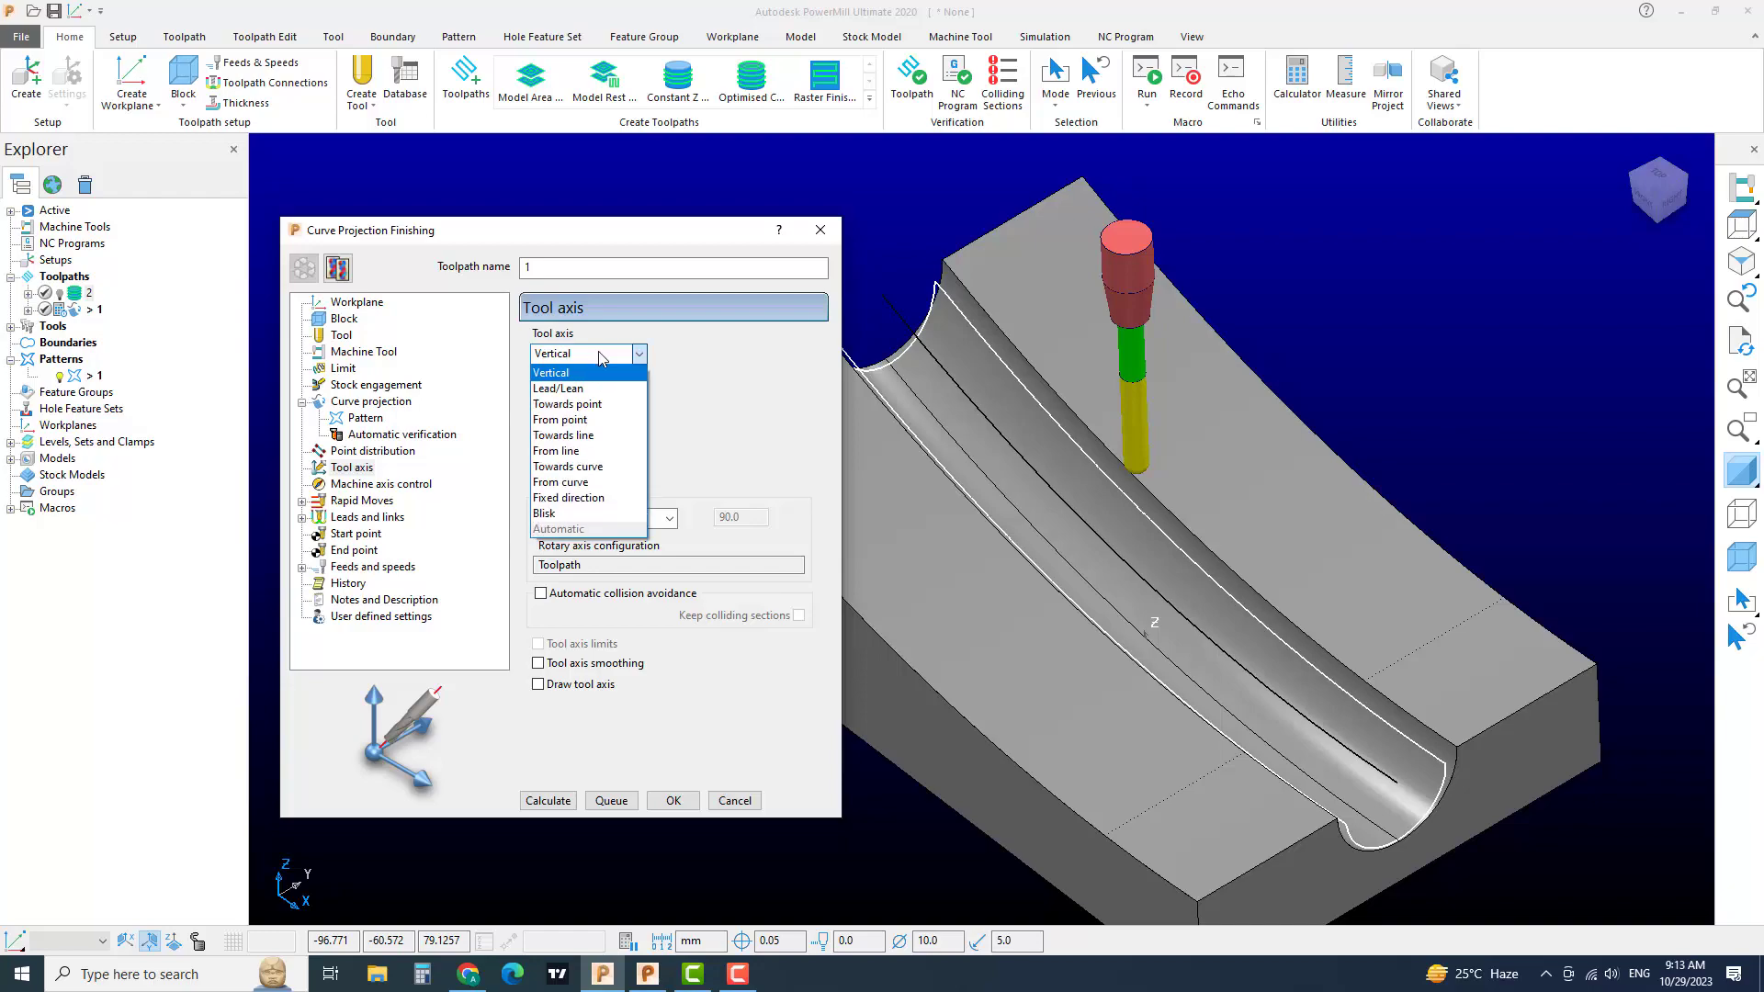
pyautogui.click(599, 355)
pyautogui.click(599, 354)
pyautogui.click(600, 356)
pyautogui.click(600, 356)
pyautogui.click(597, 373)
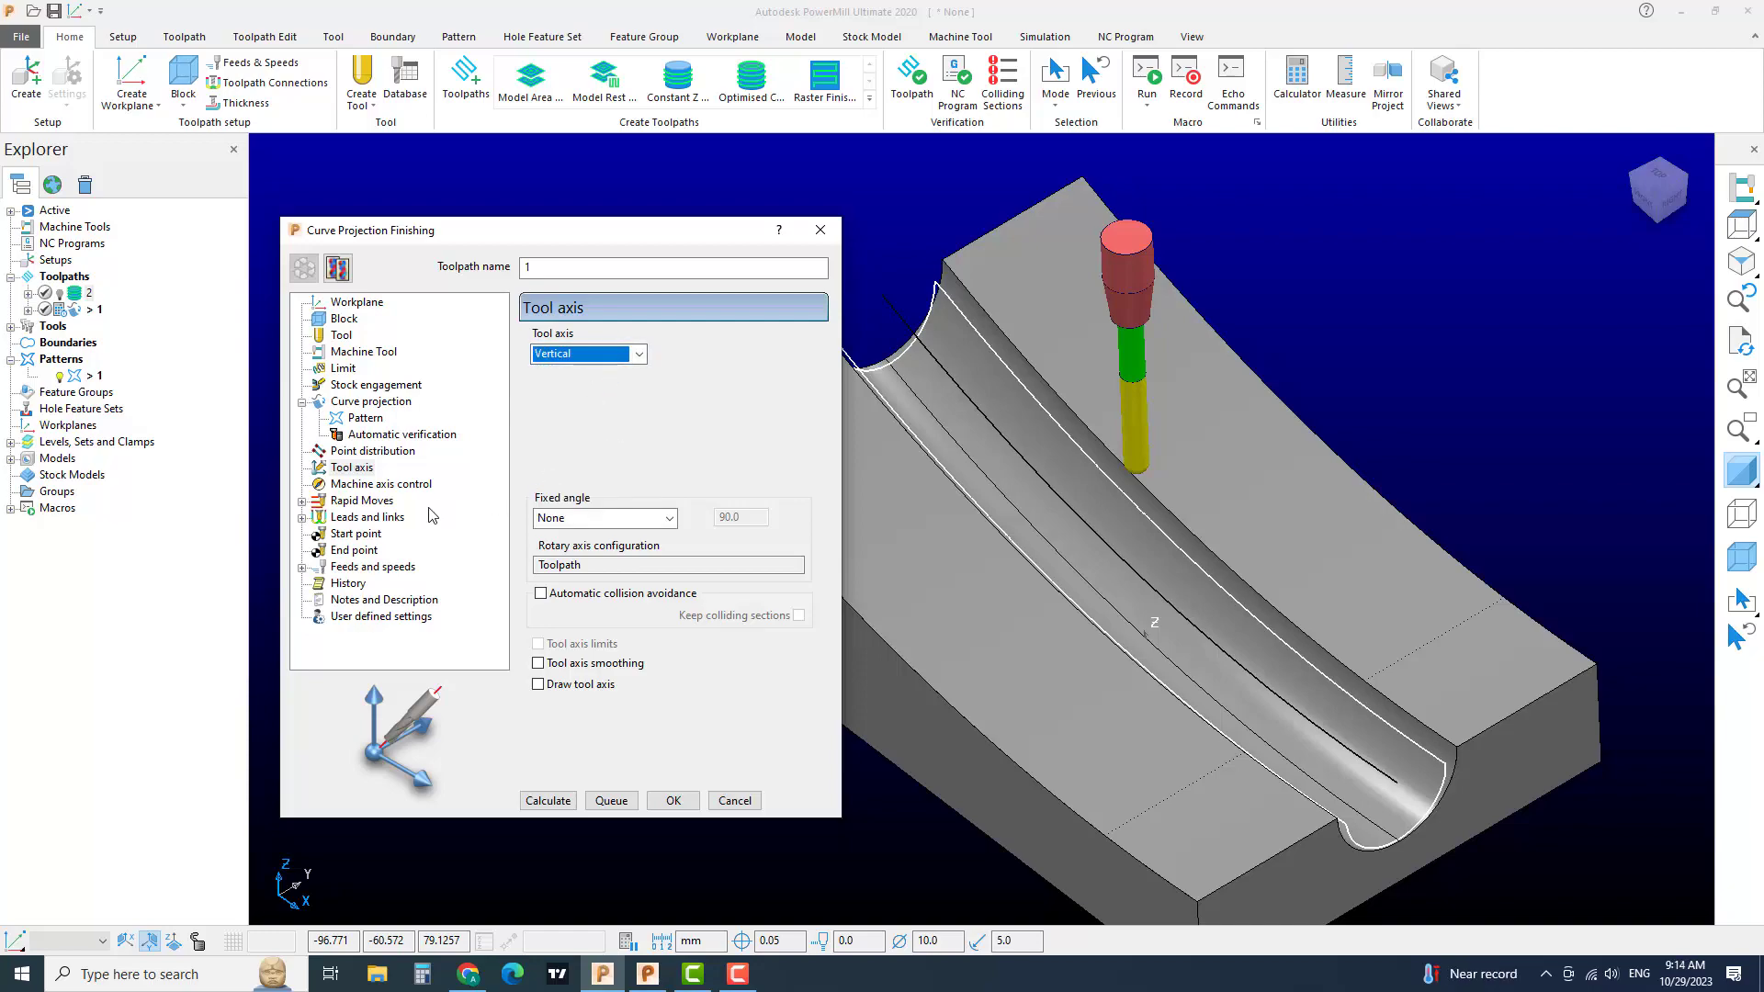
# Step: Keep Circular arc as first and Incremental as second link choice, and calculate the curve projection toolpath
pyautogui.click(353, 522)
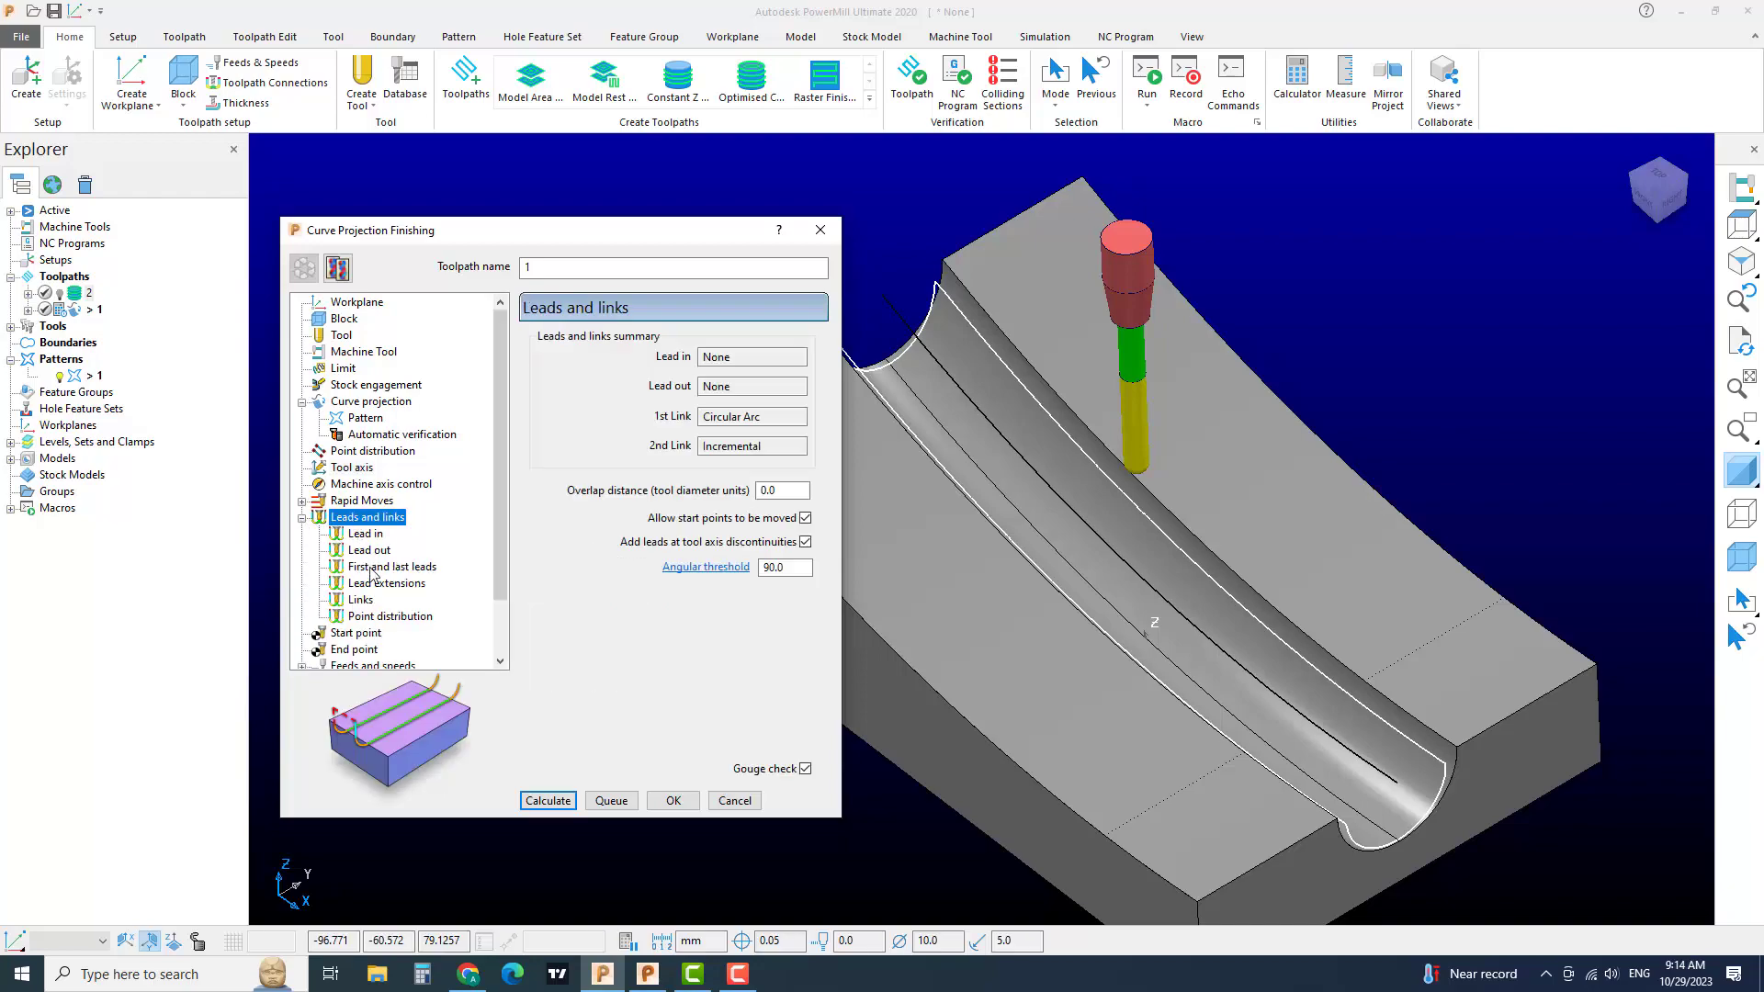
pyautogui.click(360, 601)
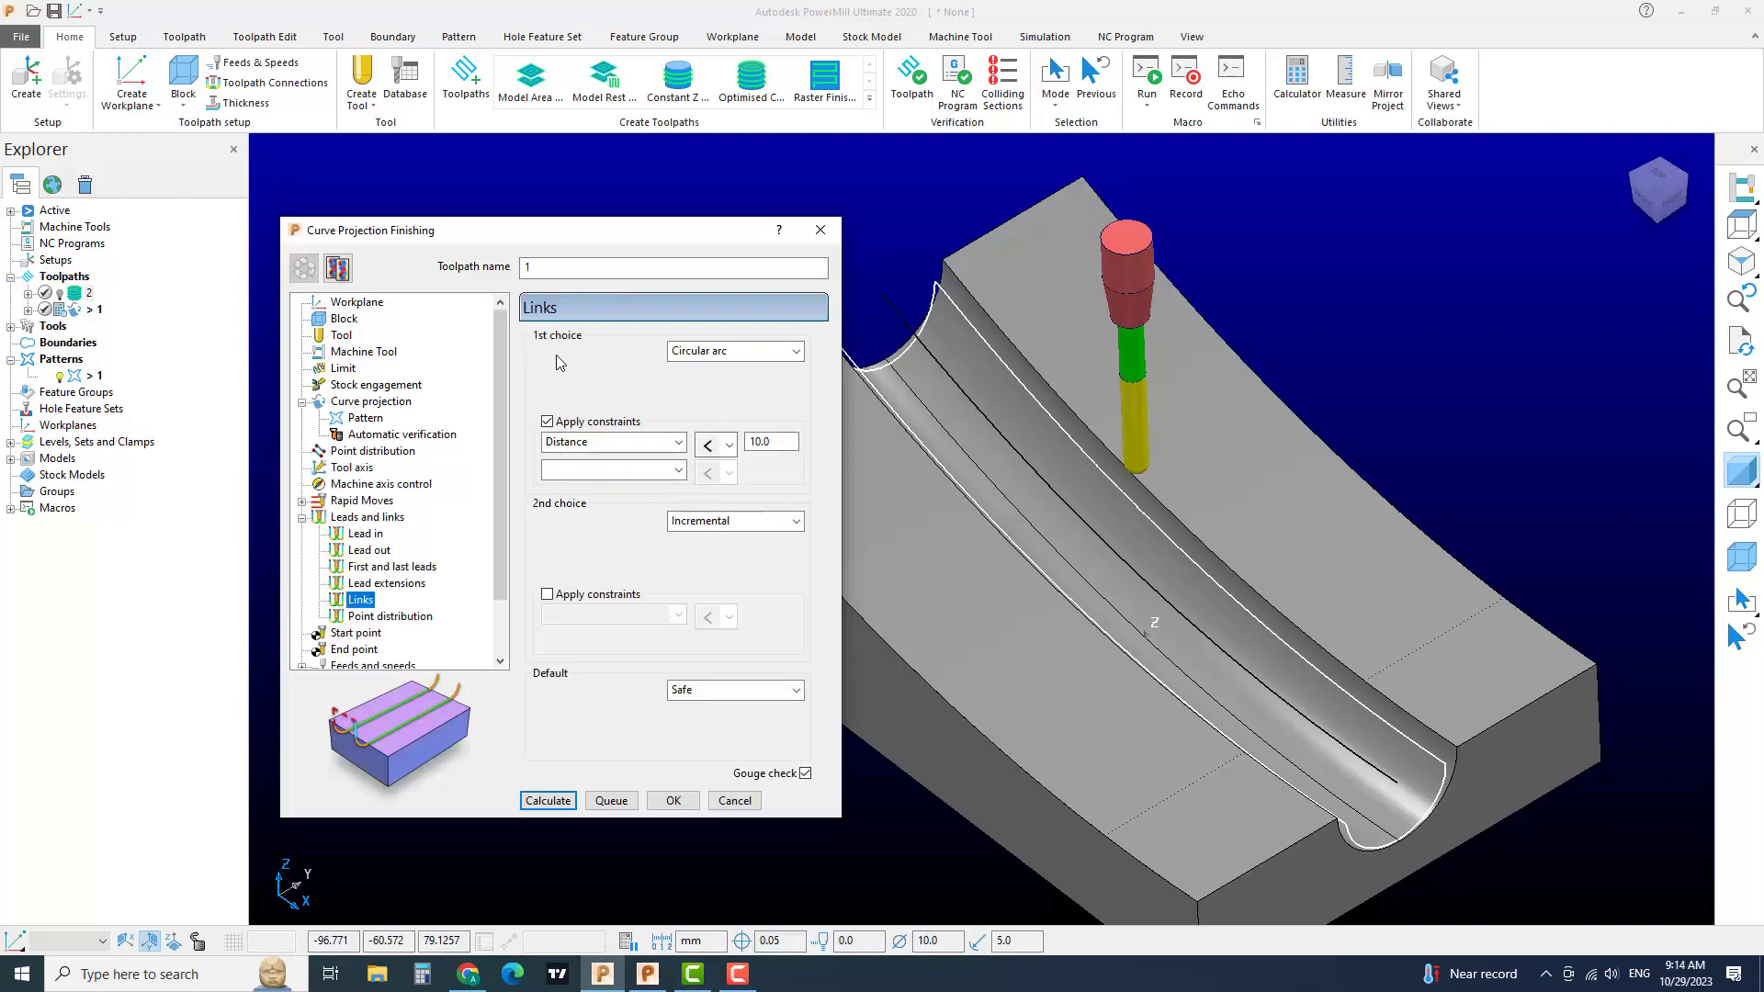
pyautogui.click(731, 351)
pyautogui.click(716, 462)
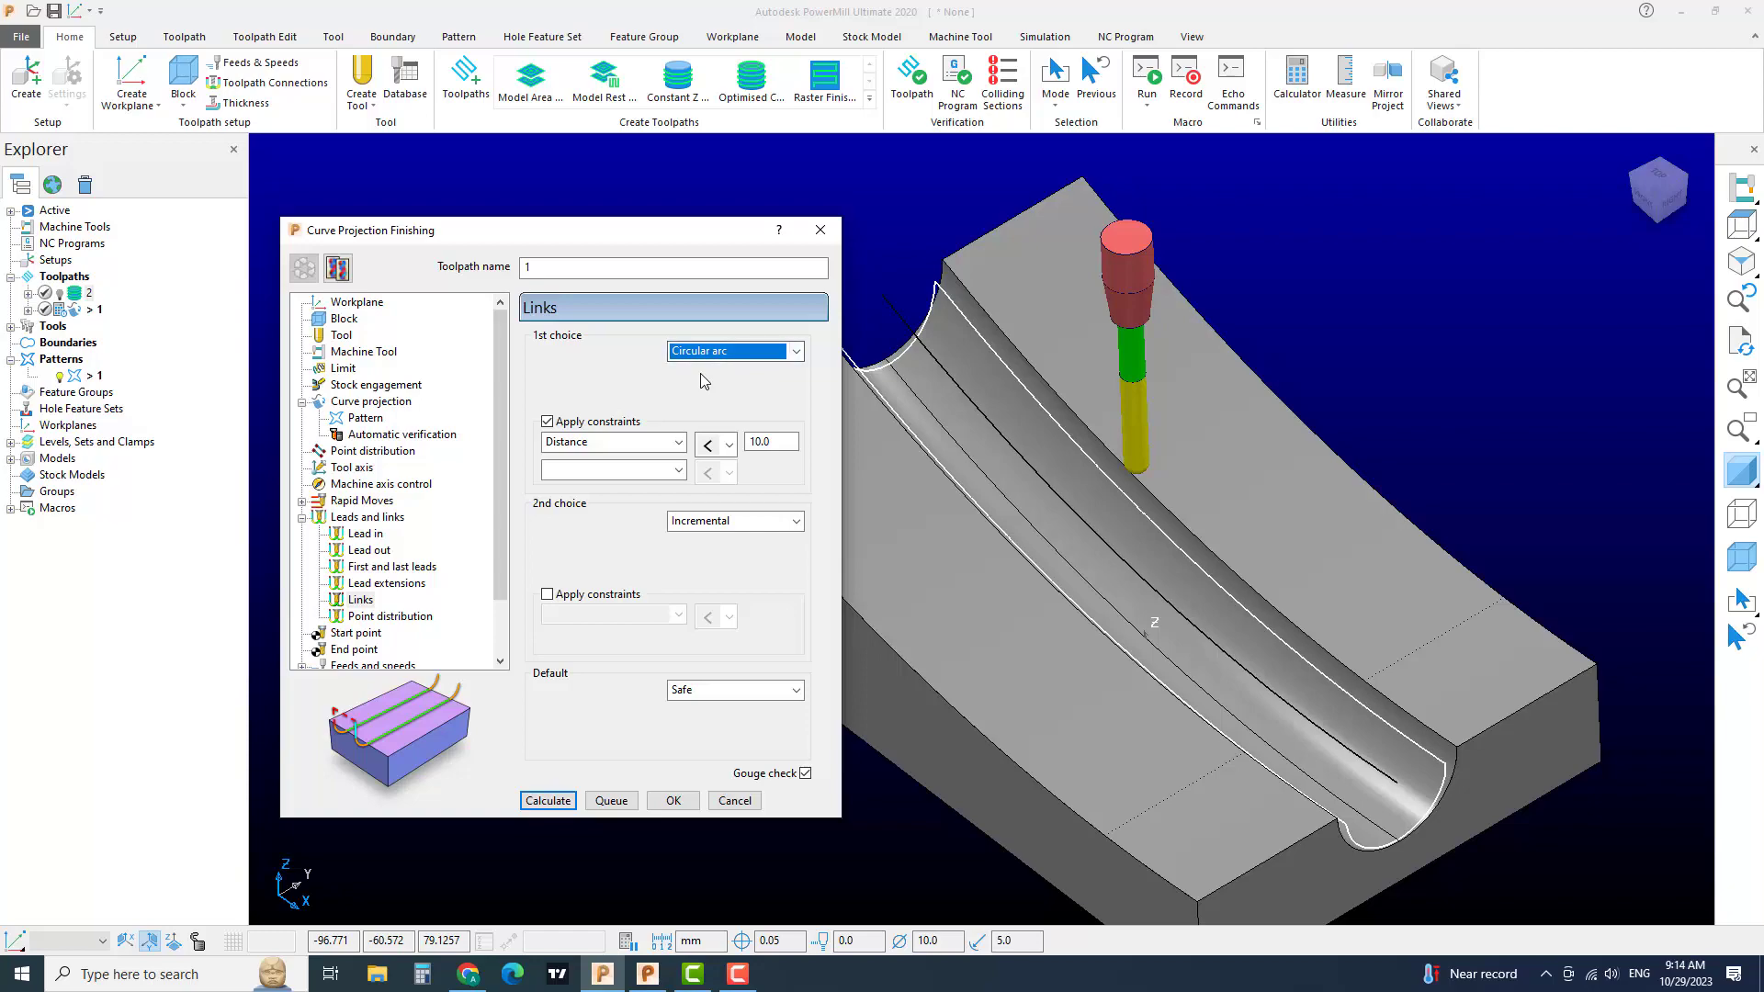
pyautogui.click(764, 520)
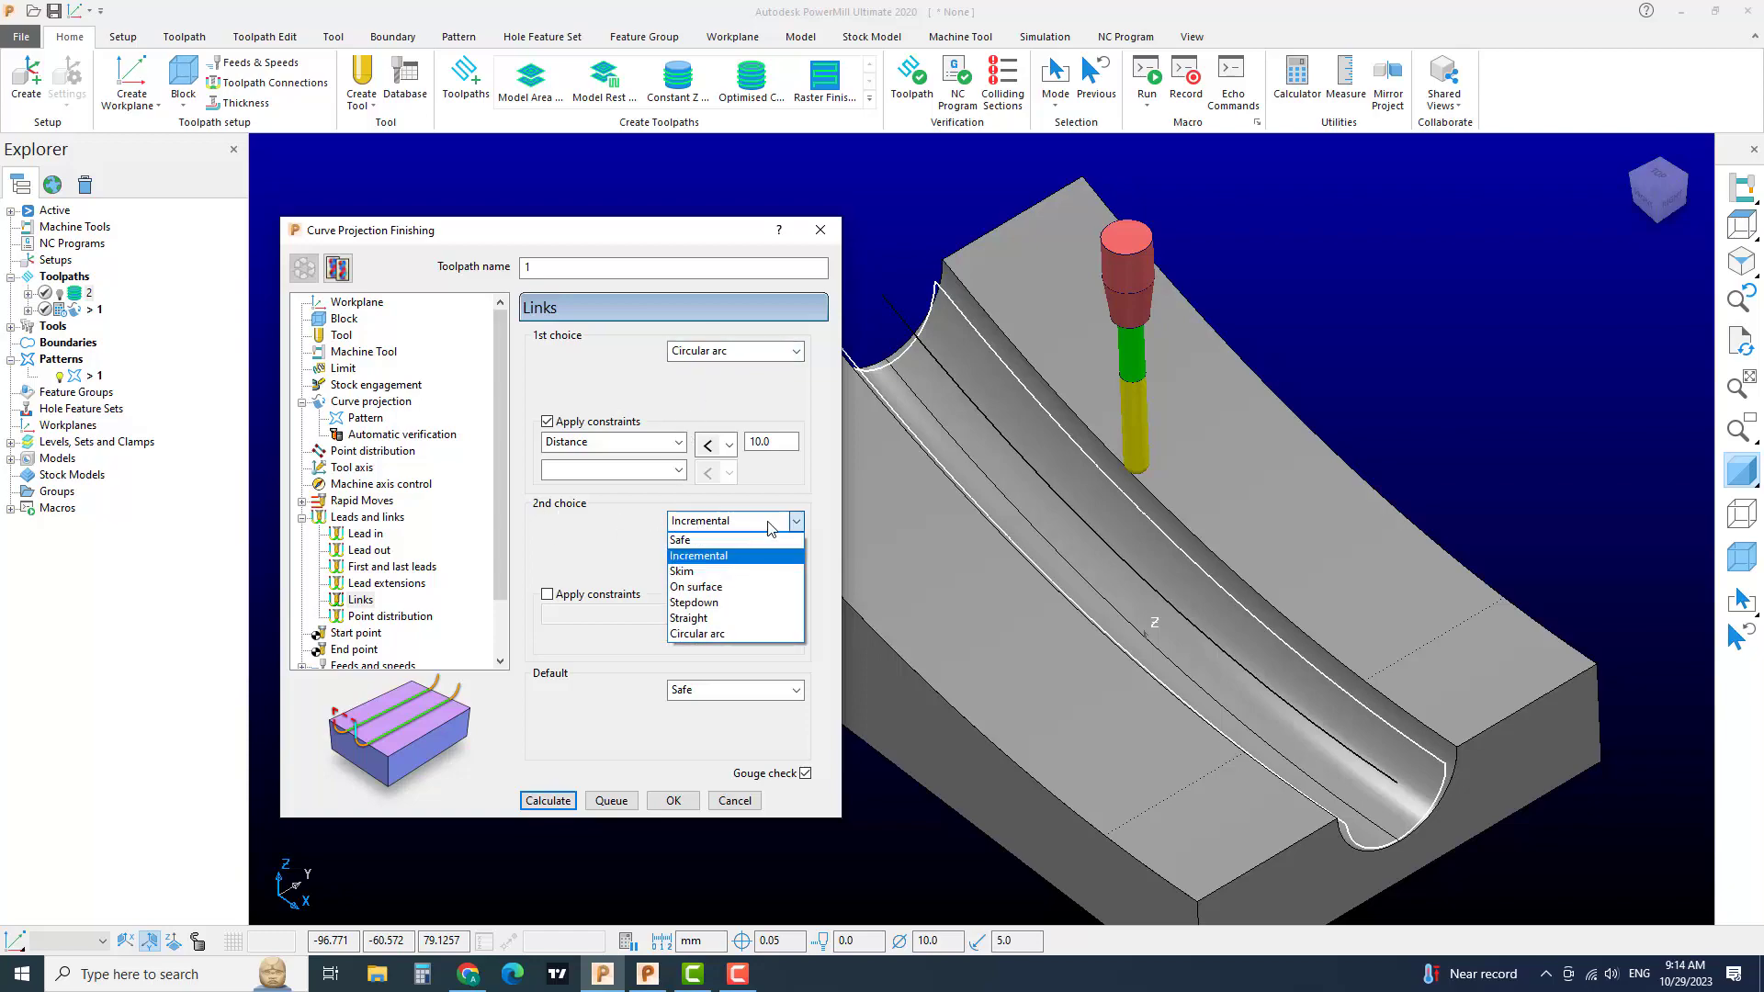
pyautogui.click(769, 526)
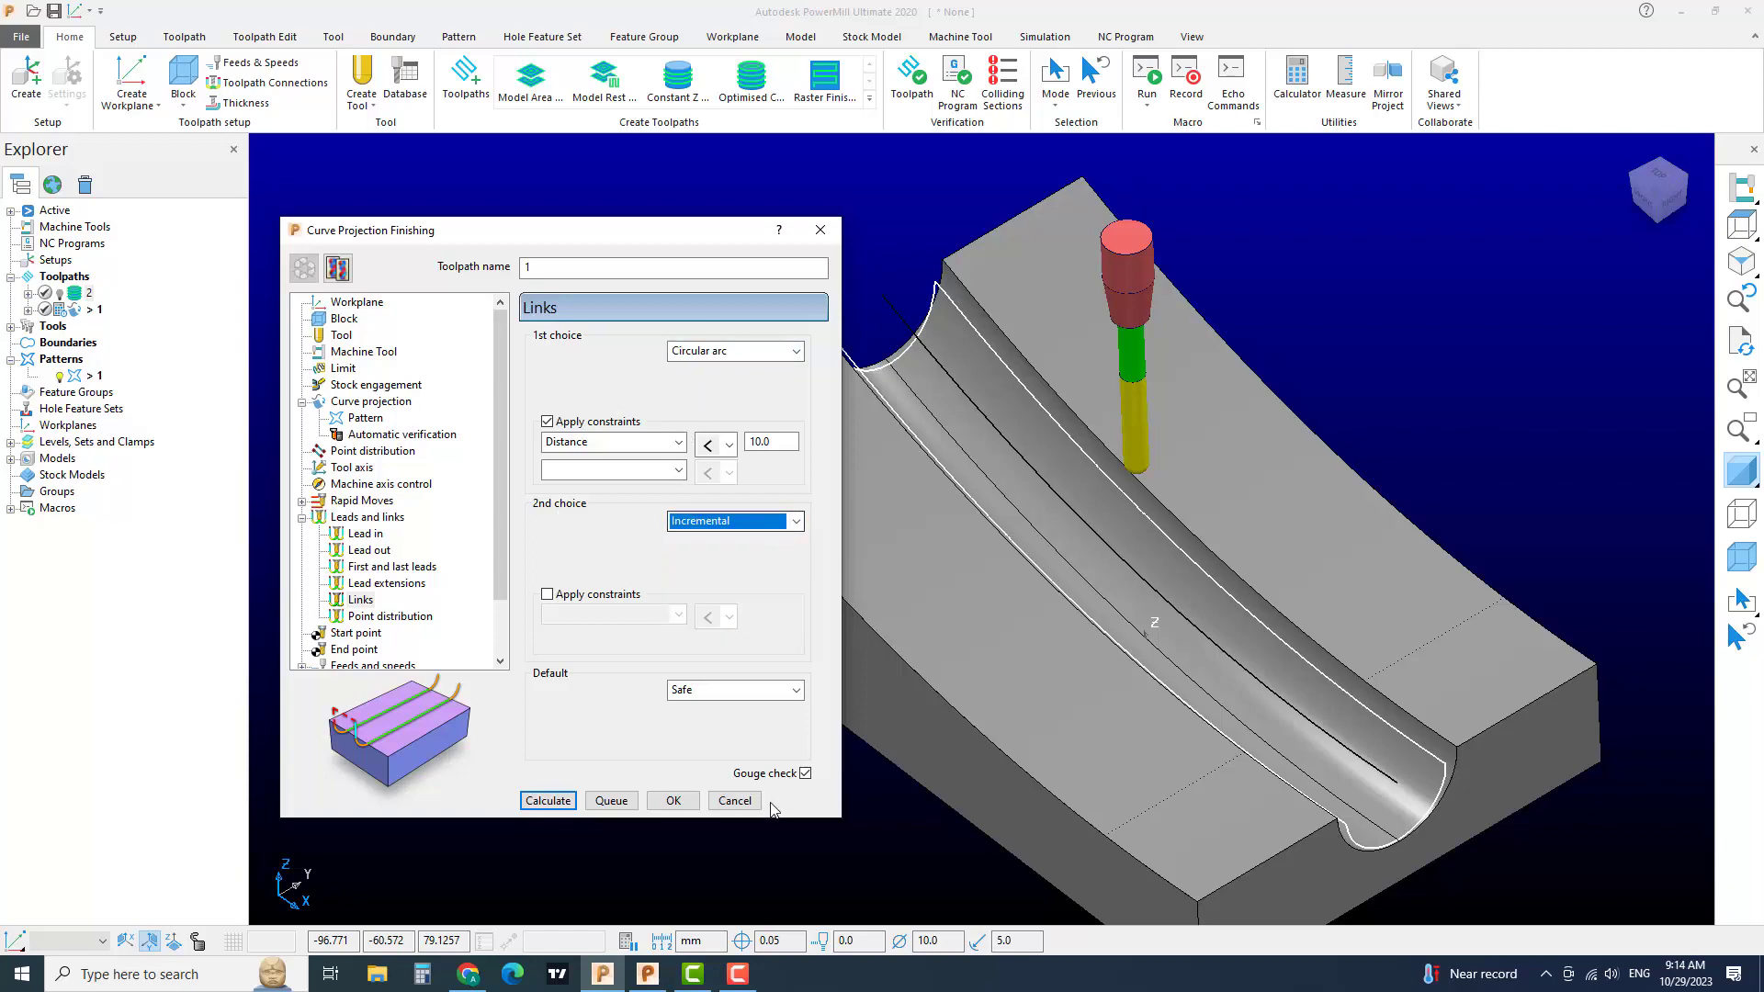
pyautogui.press('Return')
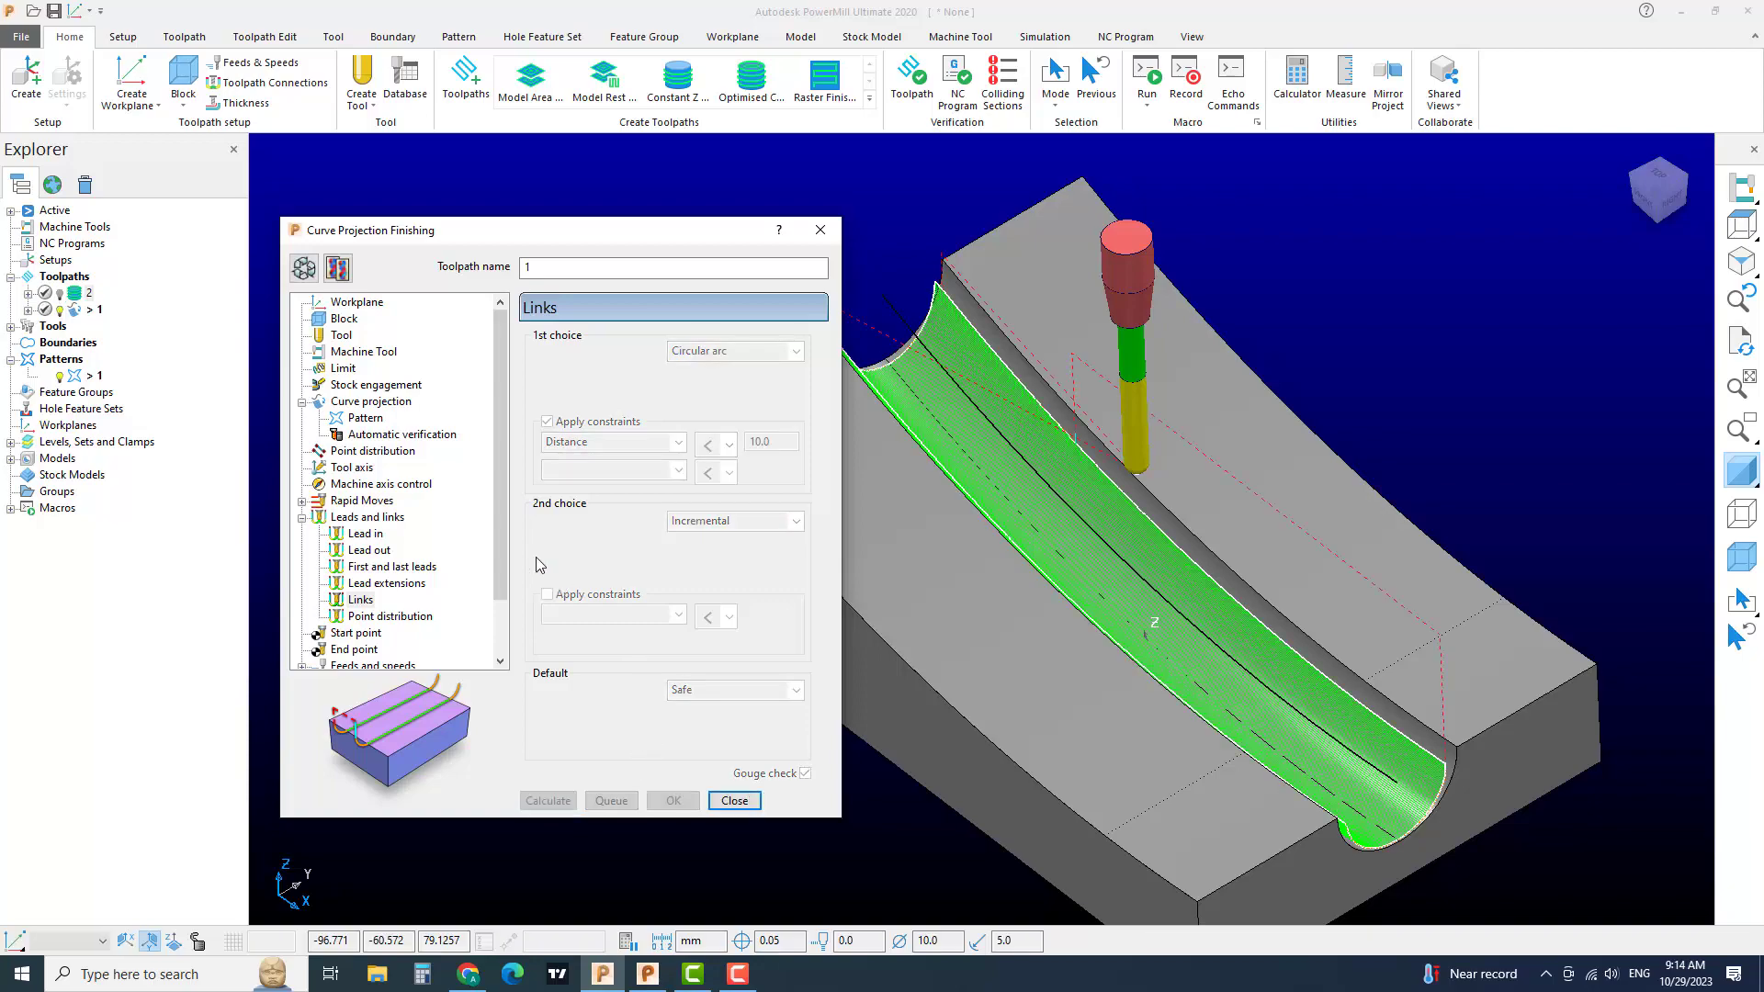
# Step: Reopen toolpath 1 for editing, remove boundary 1_1 from its limits, recalculate the curve projection and close its settings
pyautogui.click(306, 271)
pyautogui.click(349, 369)
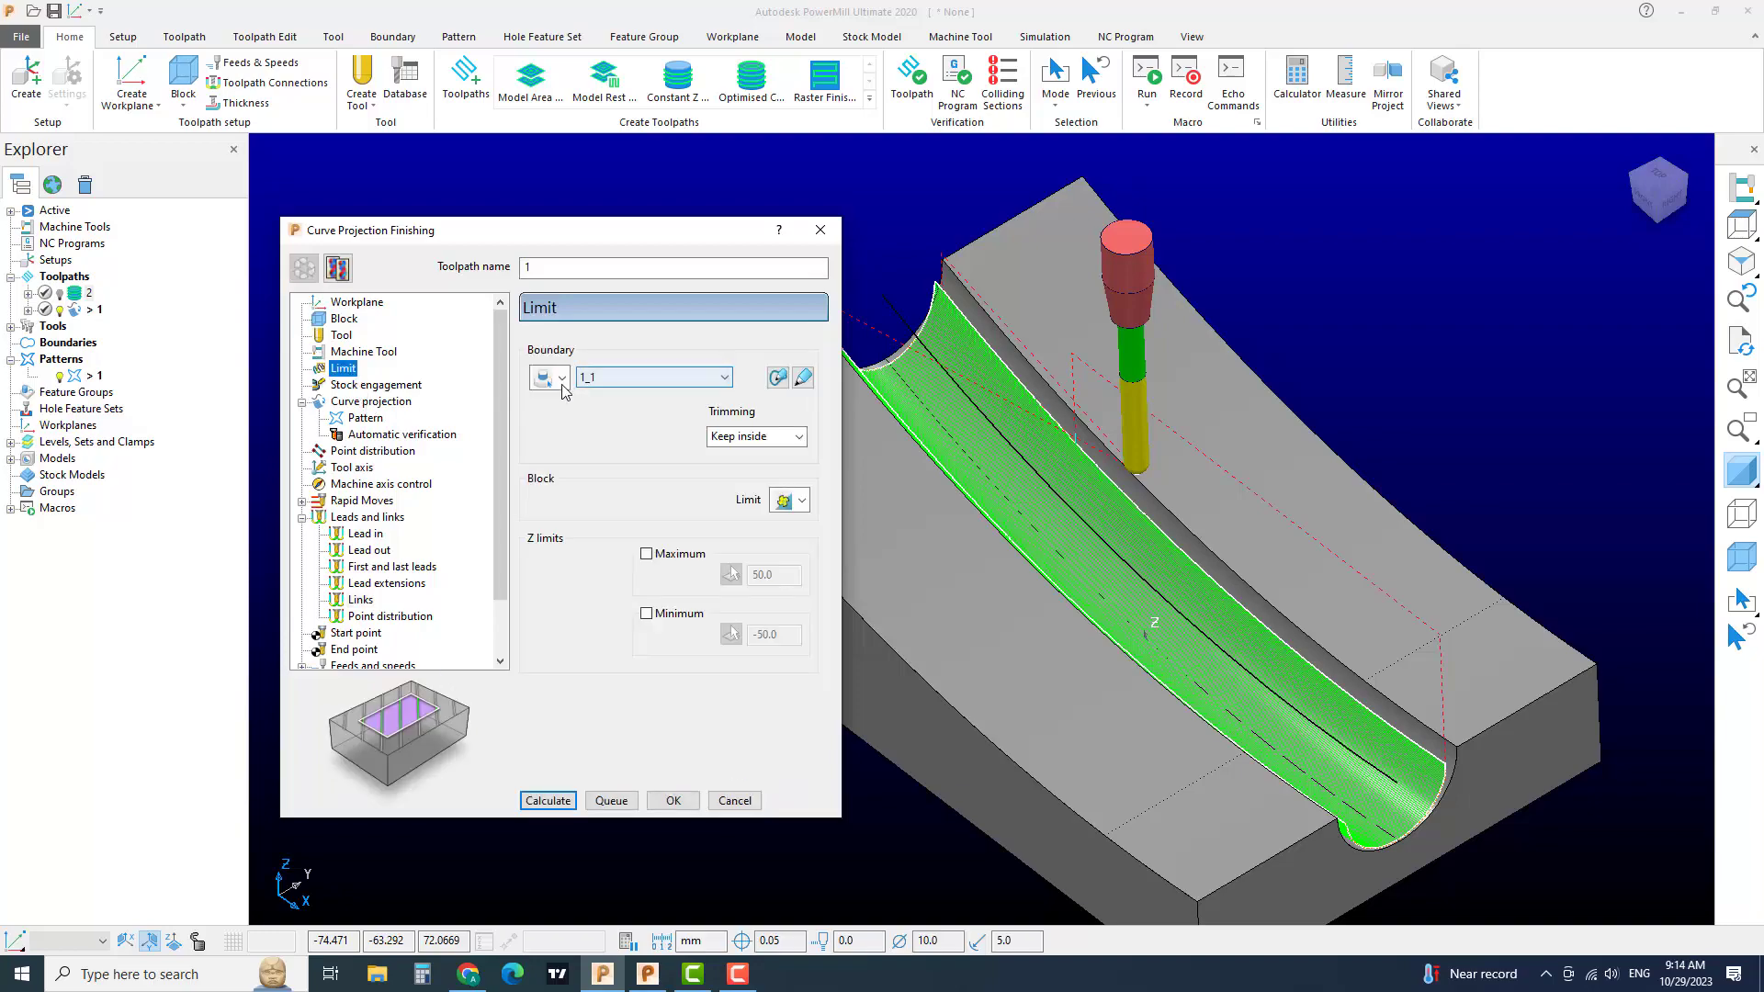
pyautogui.click(646, 381)
pyautogui.click(632, 398)
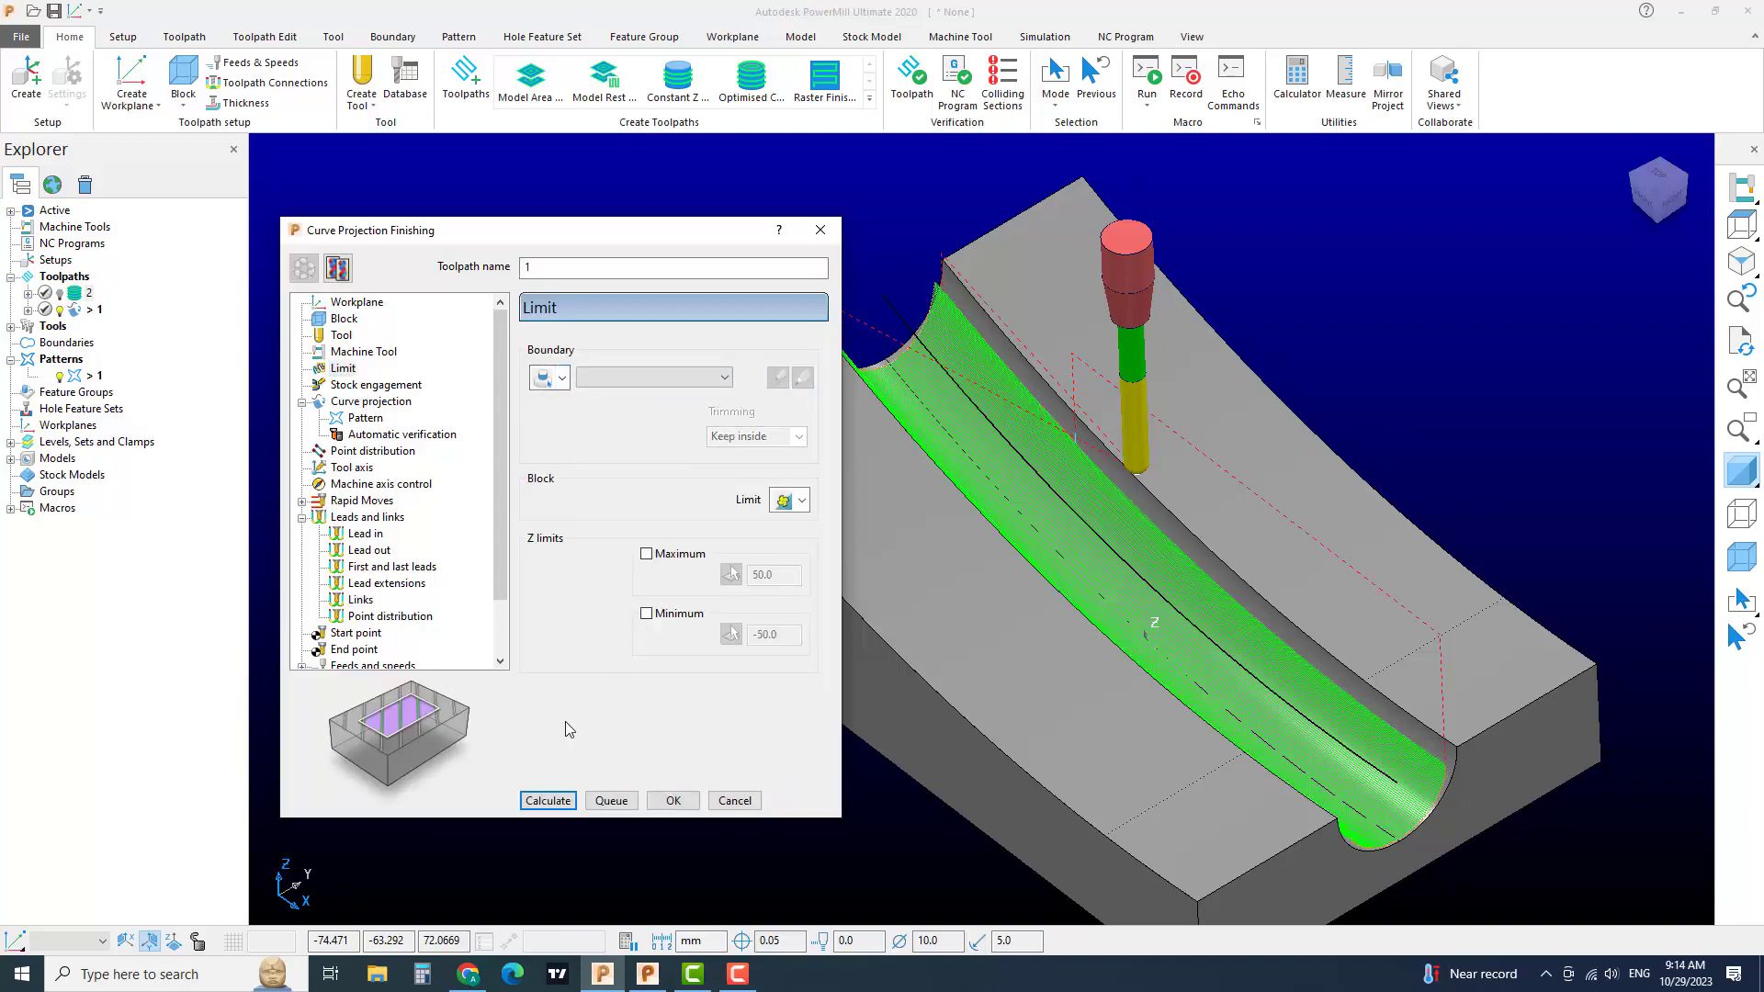
pyautogui.click(542, 801)
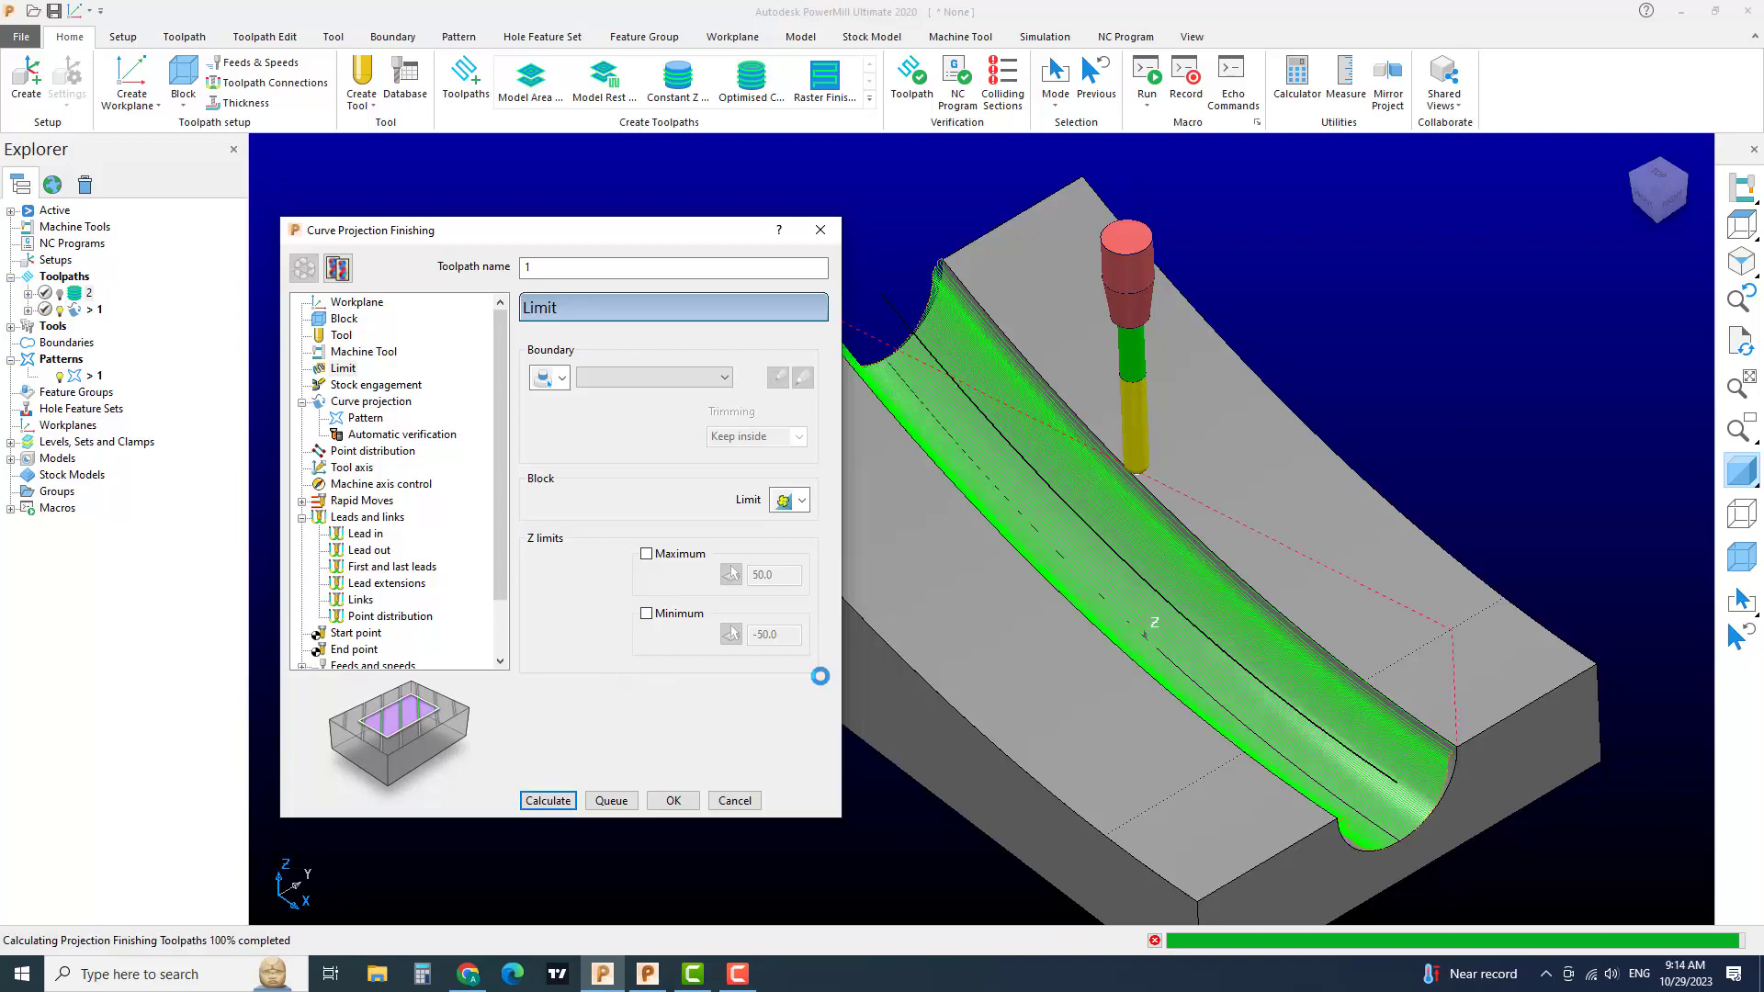
pyautogui.moveTo(1201, 701); pyautogui.dragTo(763, 621, button='middle')
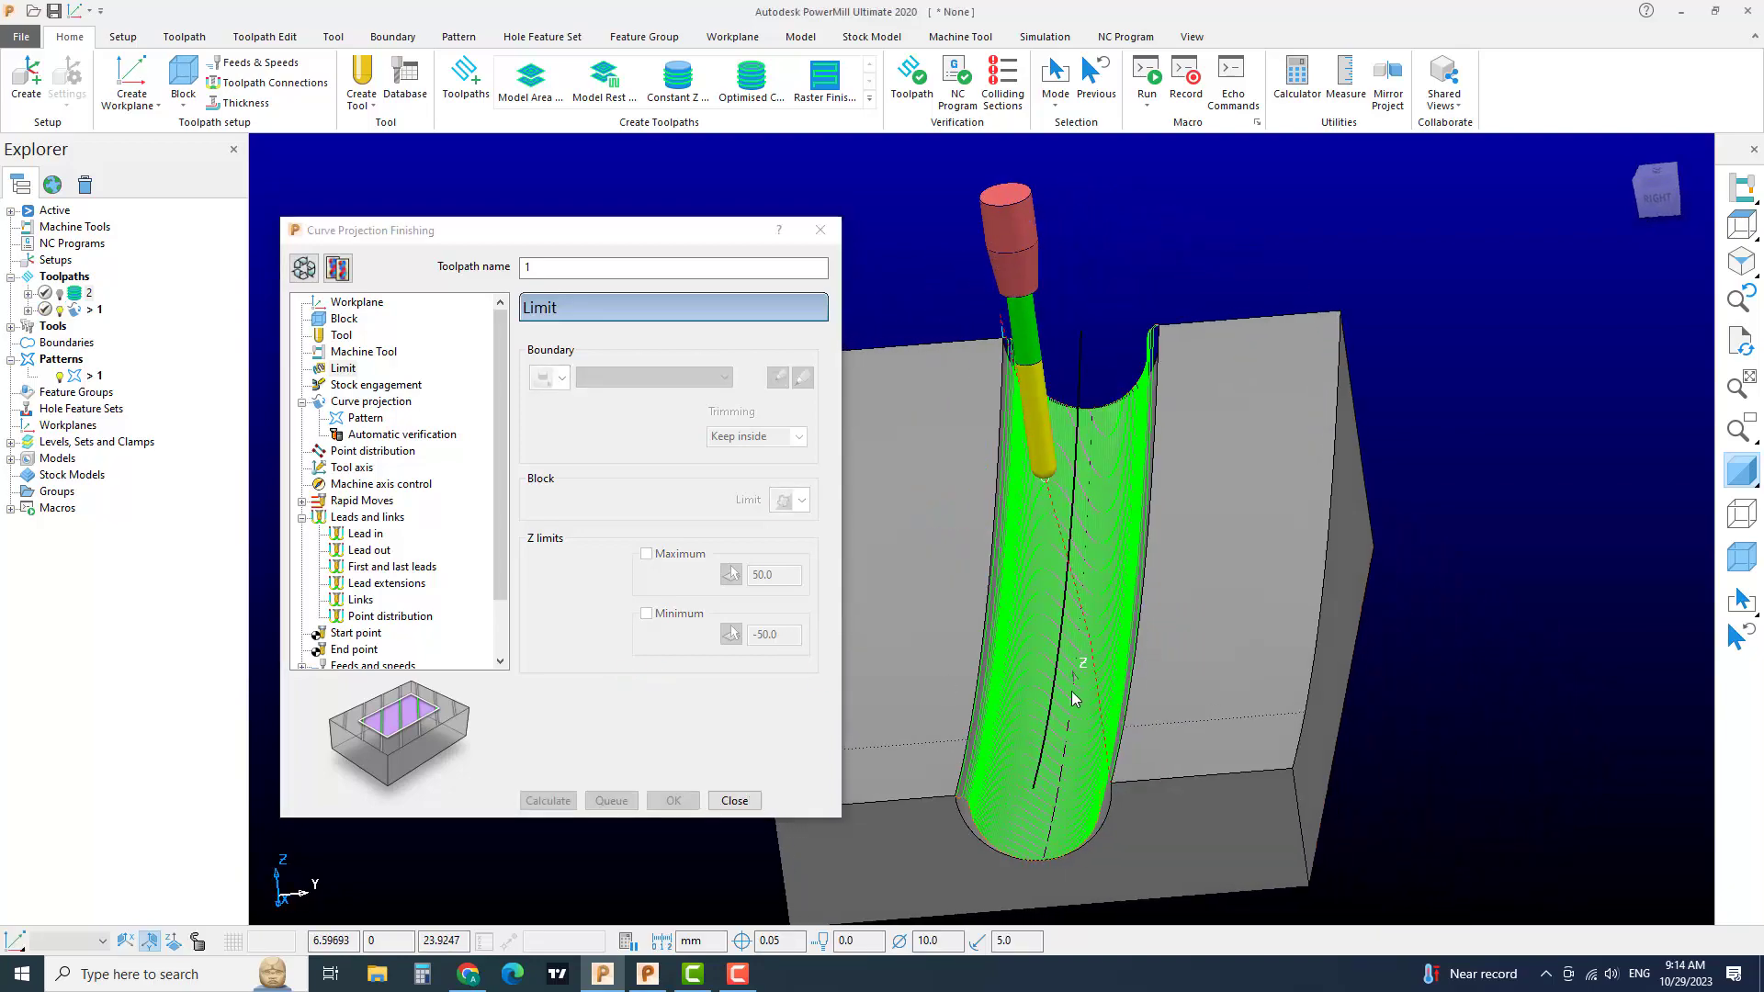
pyautogui.moveTo(1072, 691); pyautogui.dragTo(1084, 726, button='middle')
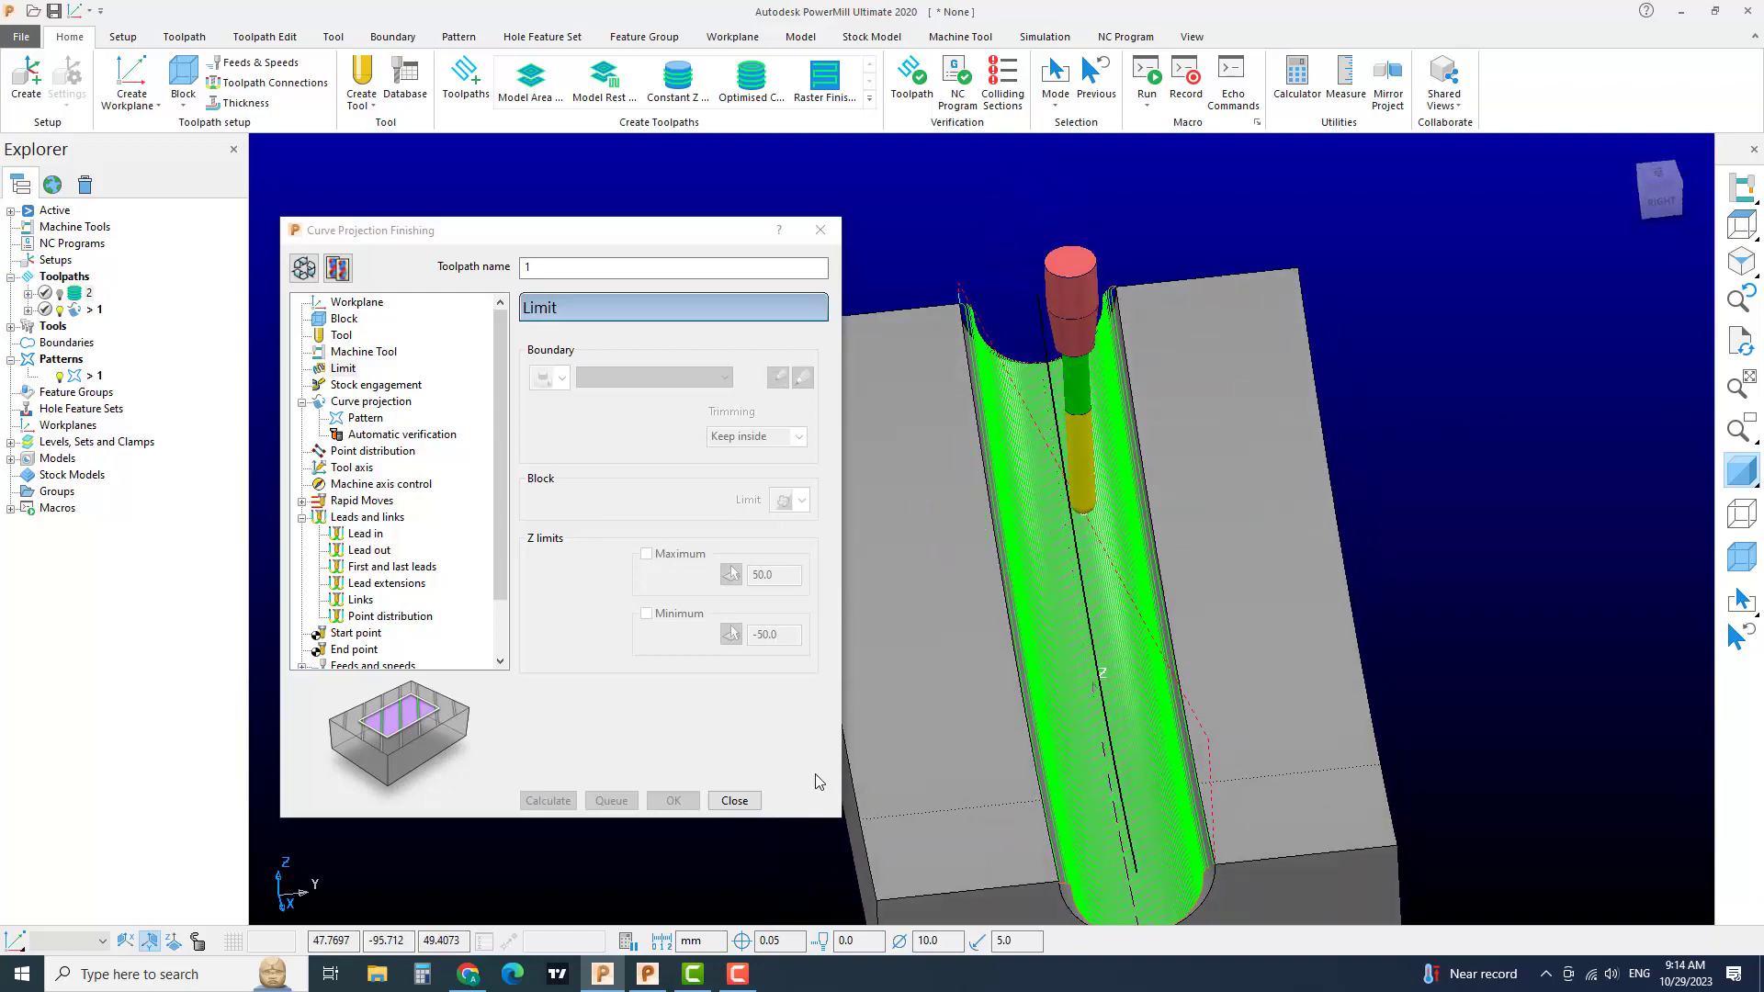
pyautogui.click(743, 800)
# Step: Simulate curve projection toolpath 1 and examine how the tool moves along the half-round channel
pyautogui.scroll(-4, 1009, 632)
pyautogui.moveTo(1007, 632); pyautogui.dragTo(1114, 678, button='middle')
pyautogui.scroll(6, 1089, 604)
pyautogui.scroll(-4, 850, 515)
pyautogui.keyDown('shift'); pyautogui.moveTo(886, 476); pyautogui.dragTo(839, 481, button='middle'); pyautogui.keyUp('shift')
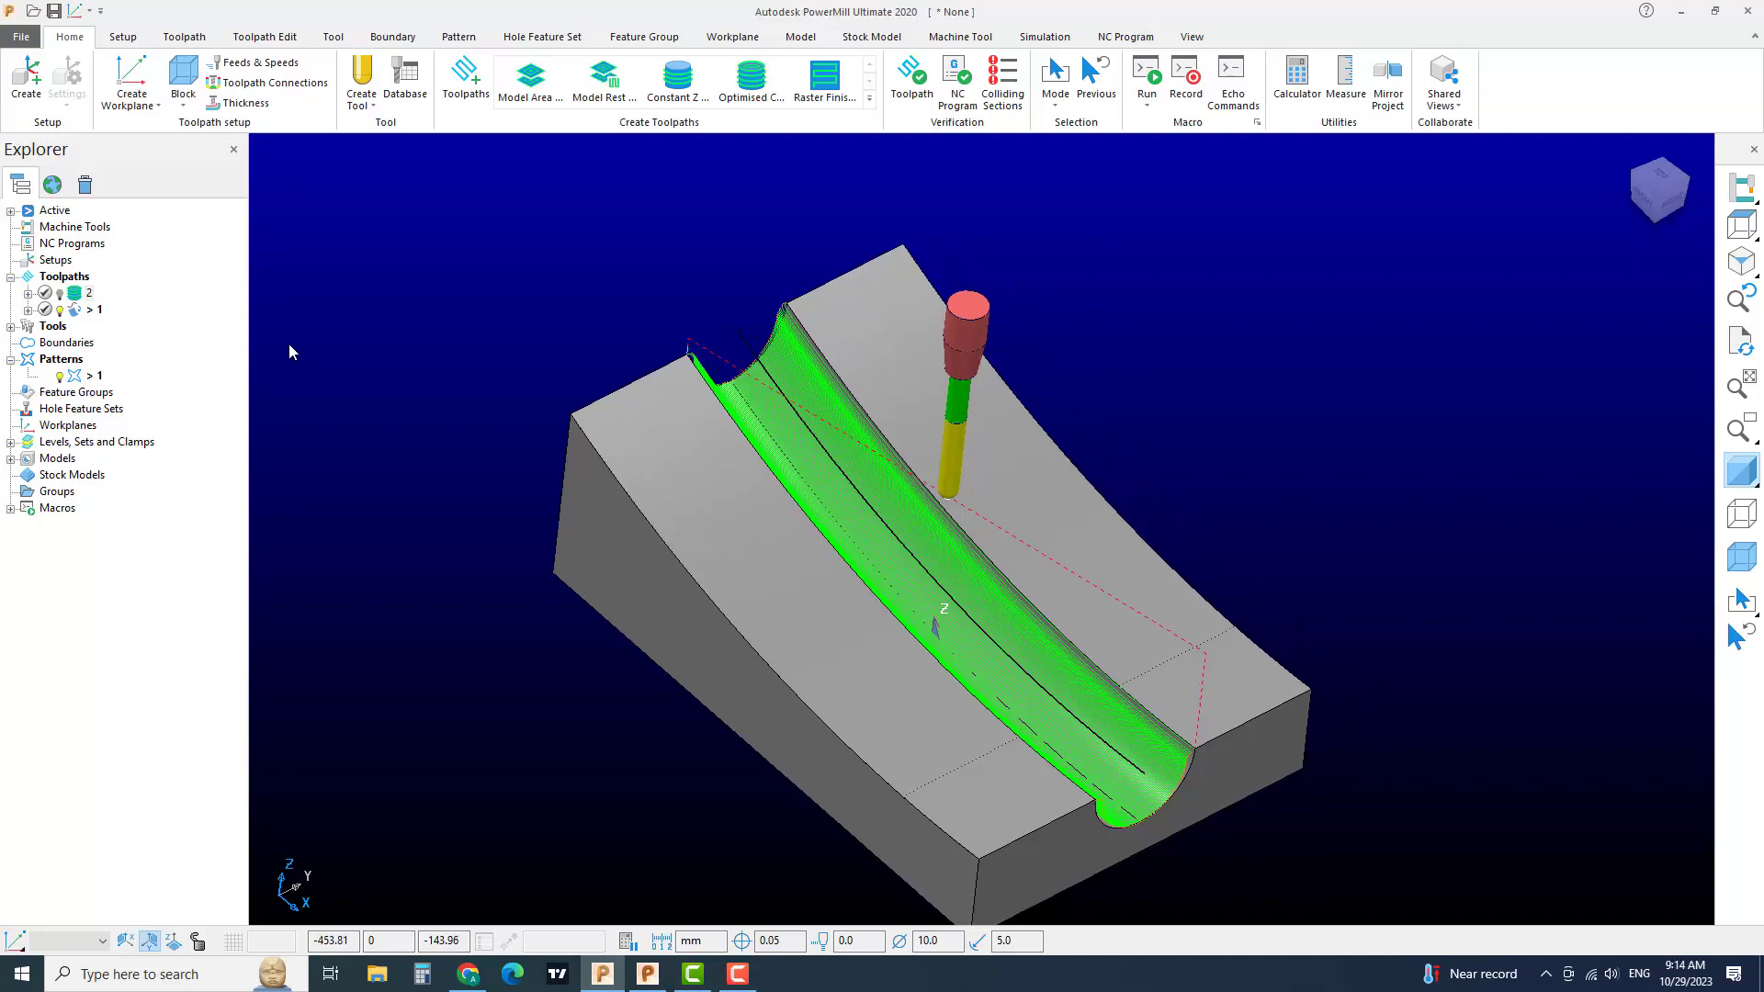
pyautogui.rightClick(87, 317)
pyautogui.click(147, 296)
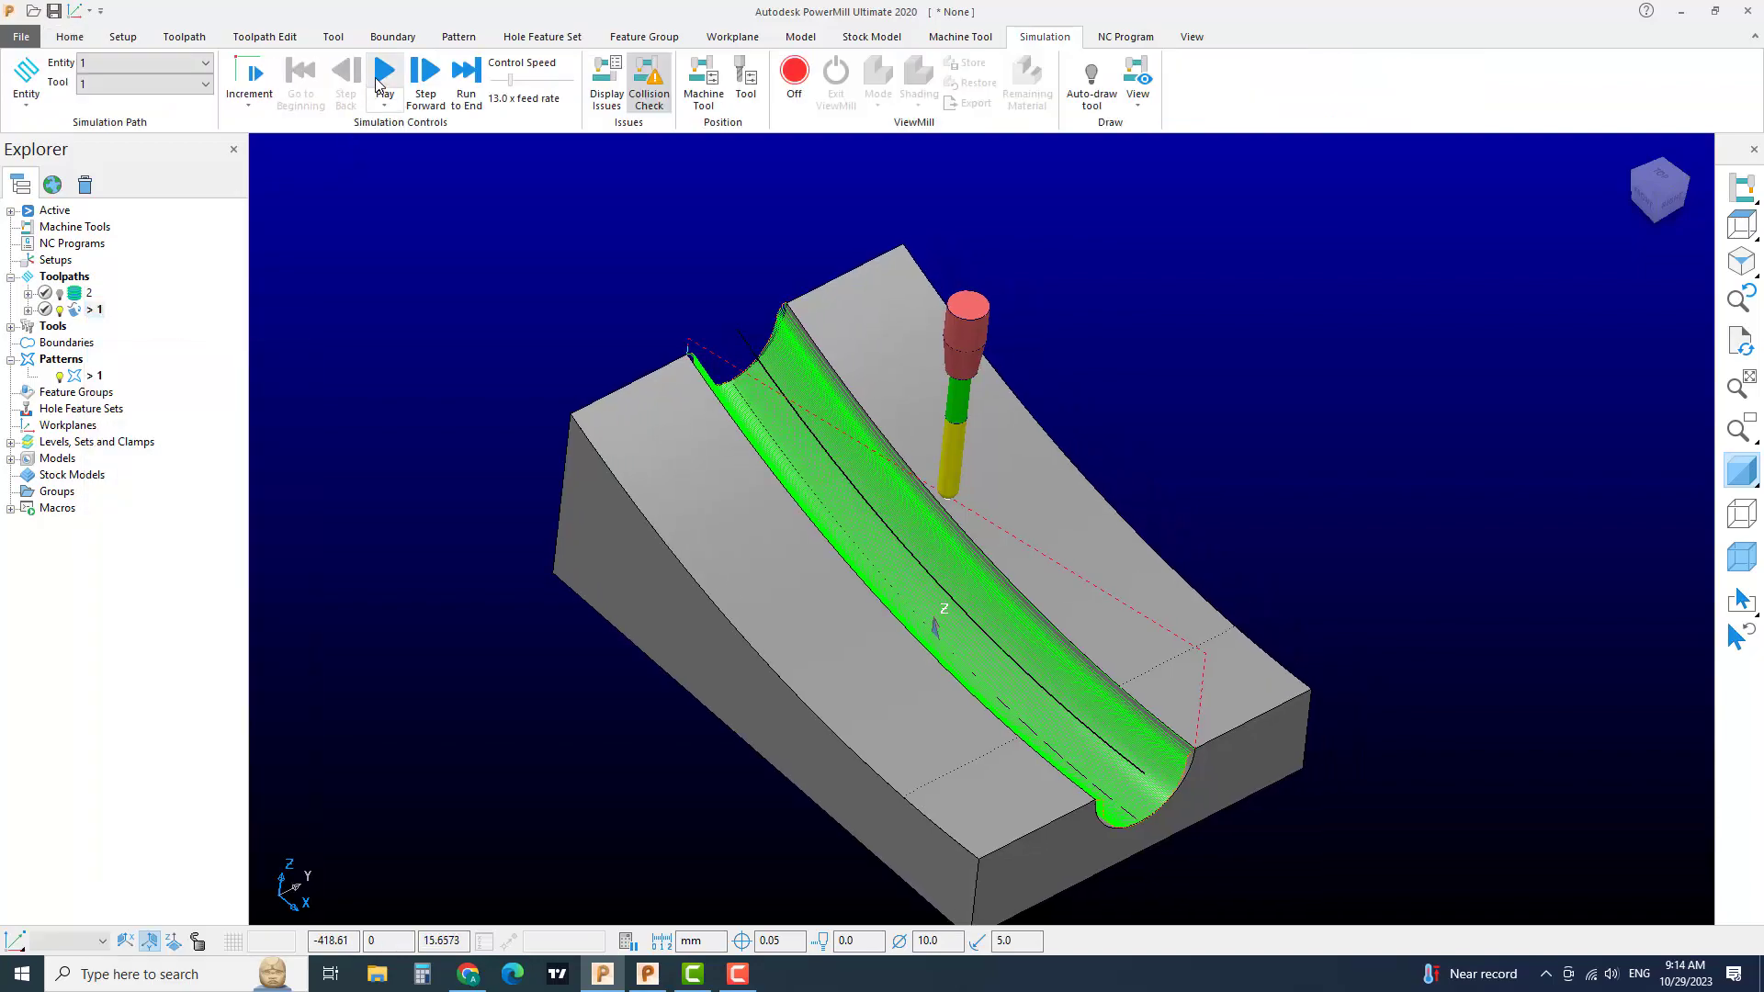
pyautogui.moveTo(922, 480); pyautogui.dragTo(555, 500, button='middle')
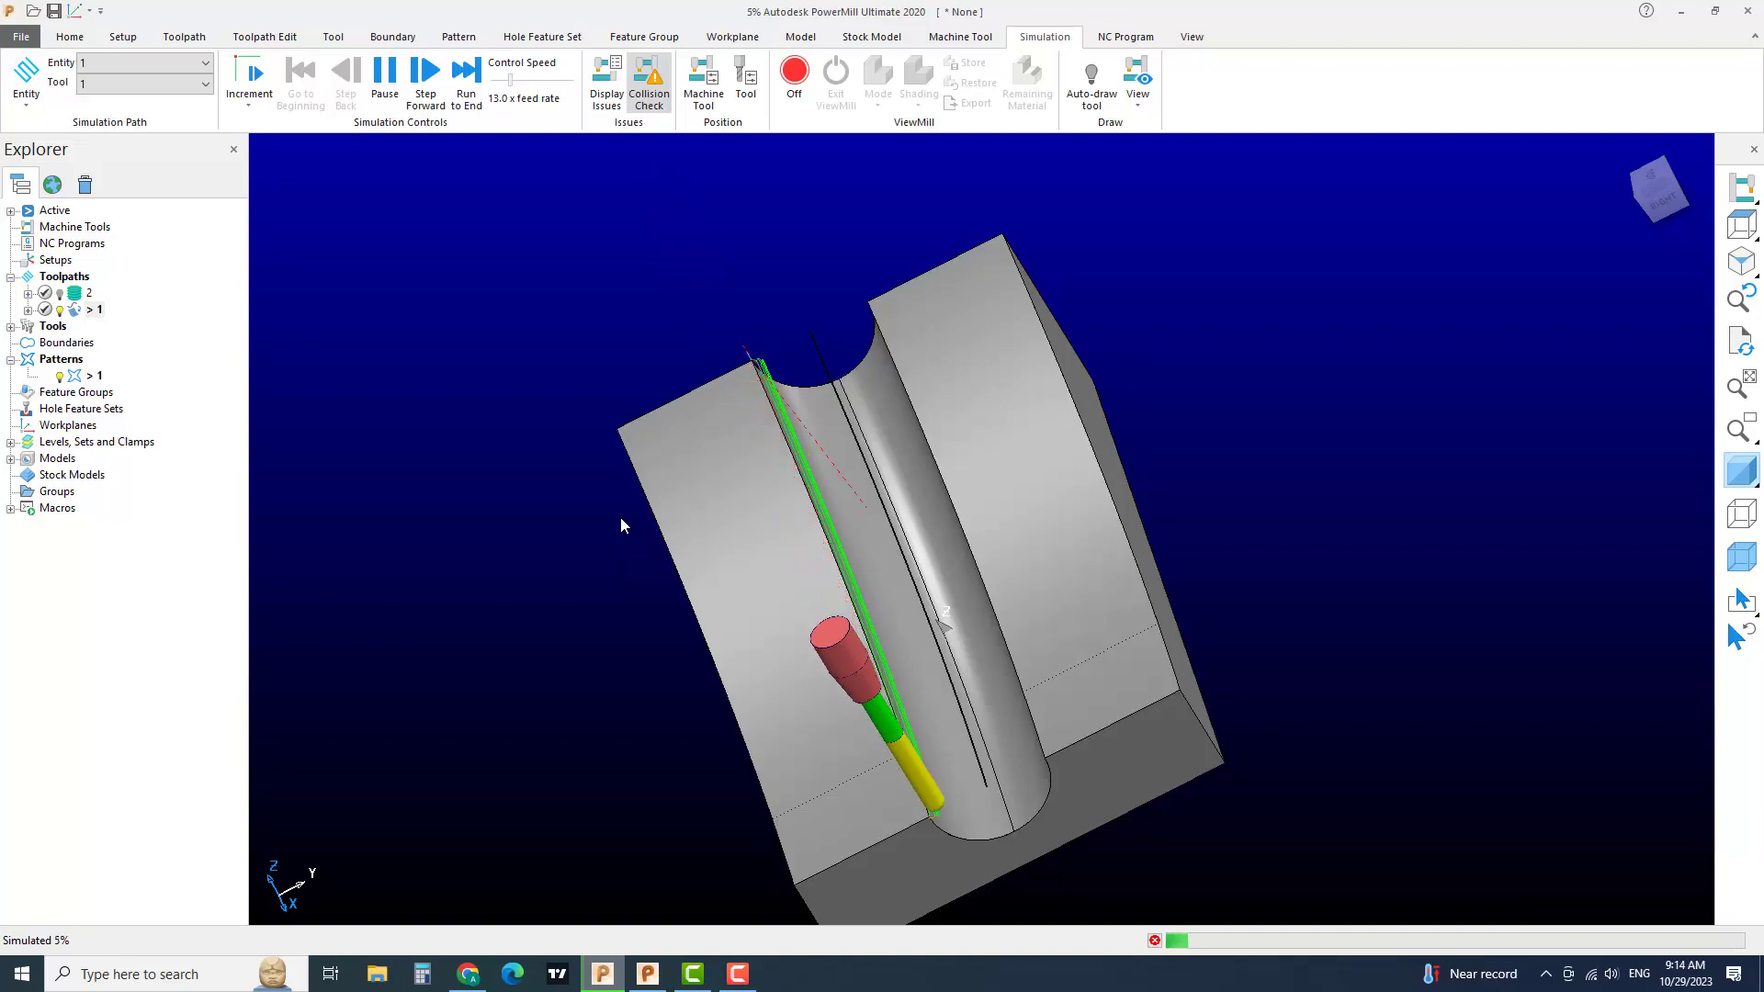
pyautogui.moveTo(610, 508); pyautogui.dragTo(800, 563, button='middle')
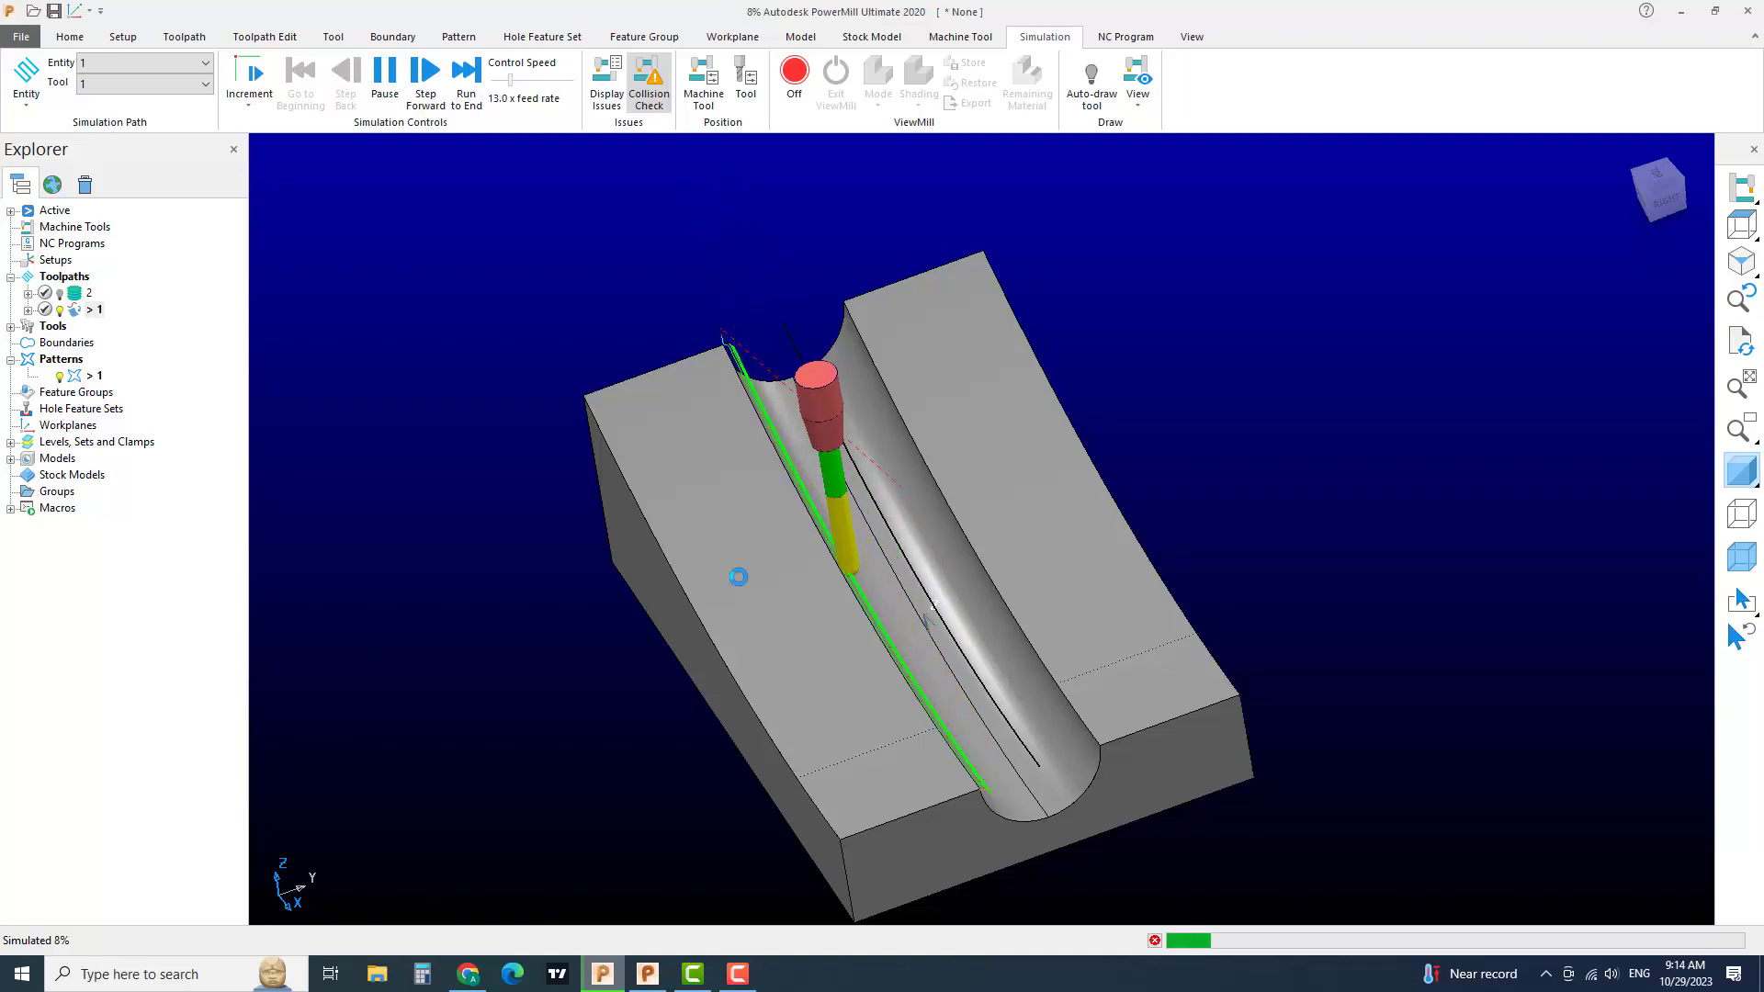
pyautogui.moveTo(803, 615); pyautogui.dragTo(847, 602, button='middle')
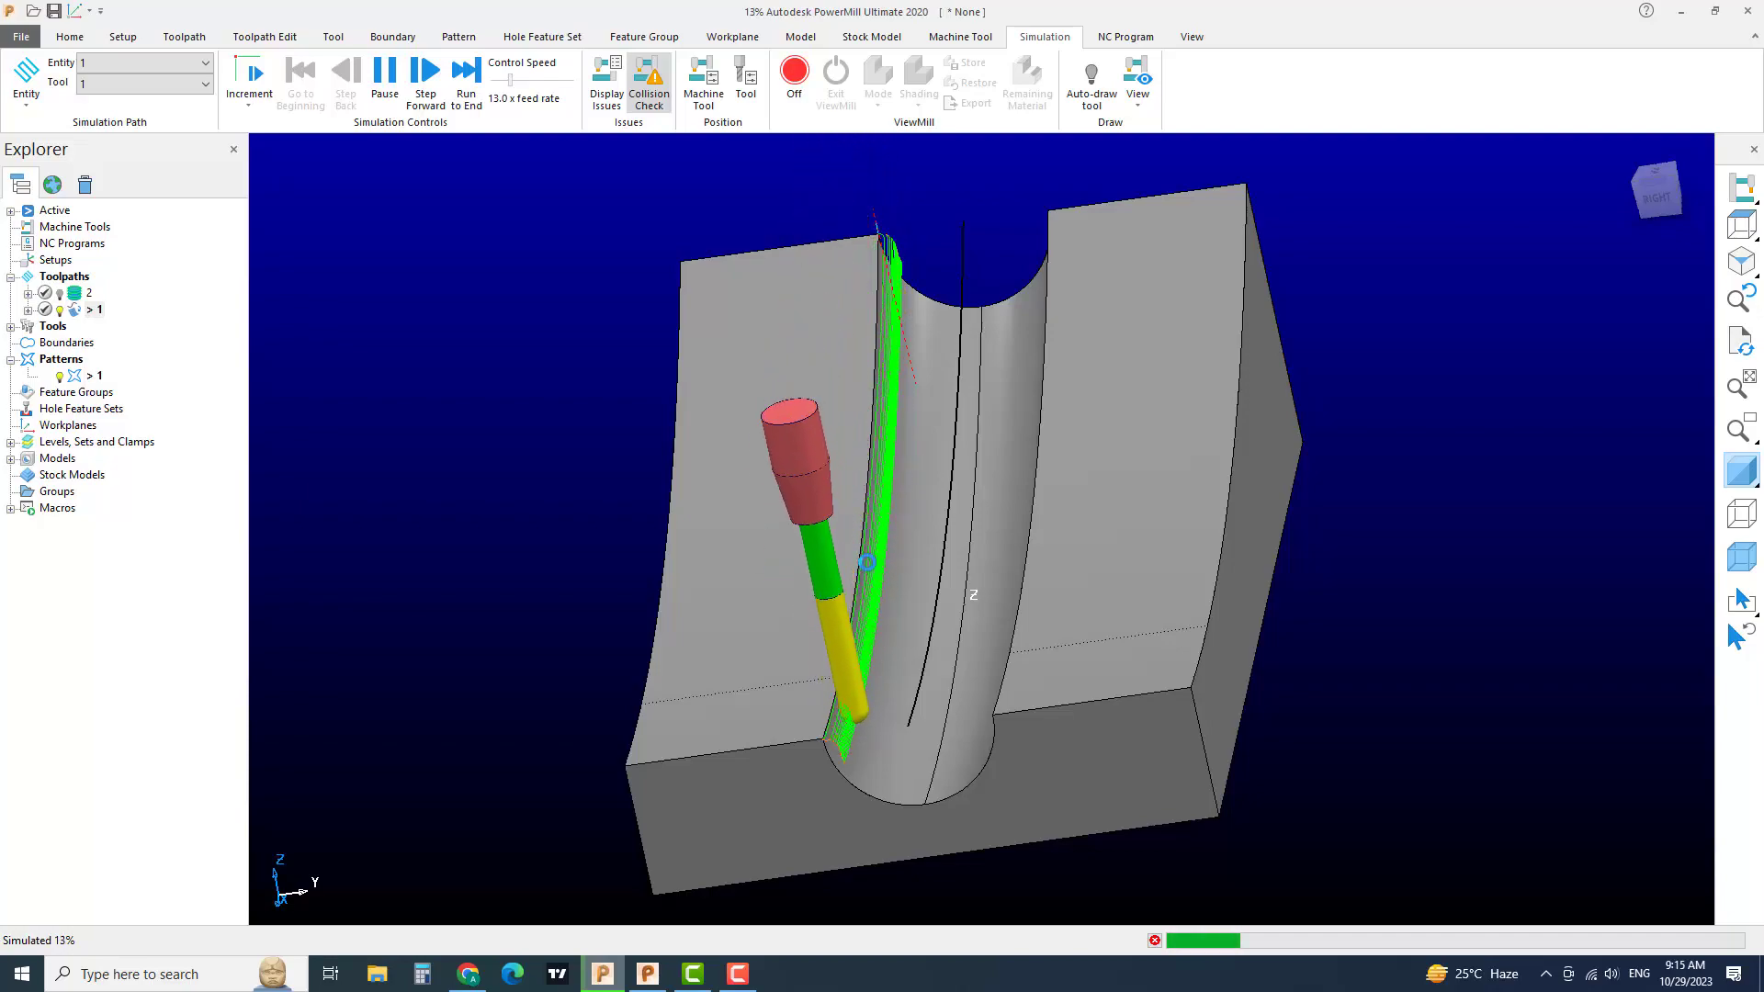
pyautogui.moveTo(859, 567); pyautogui.dragTo(928, 550, button='middle')
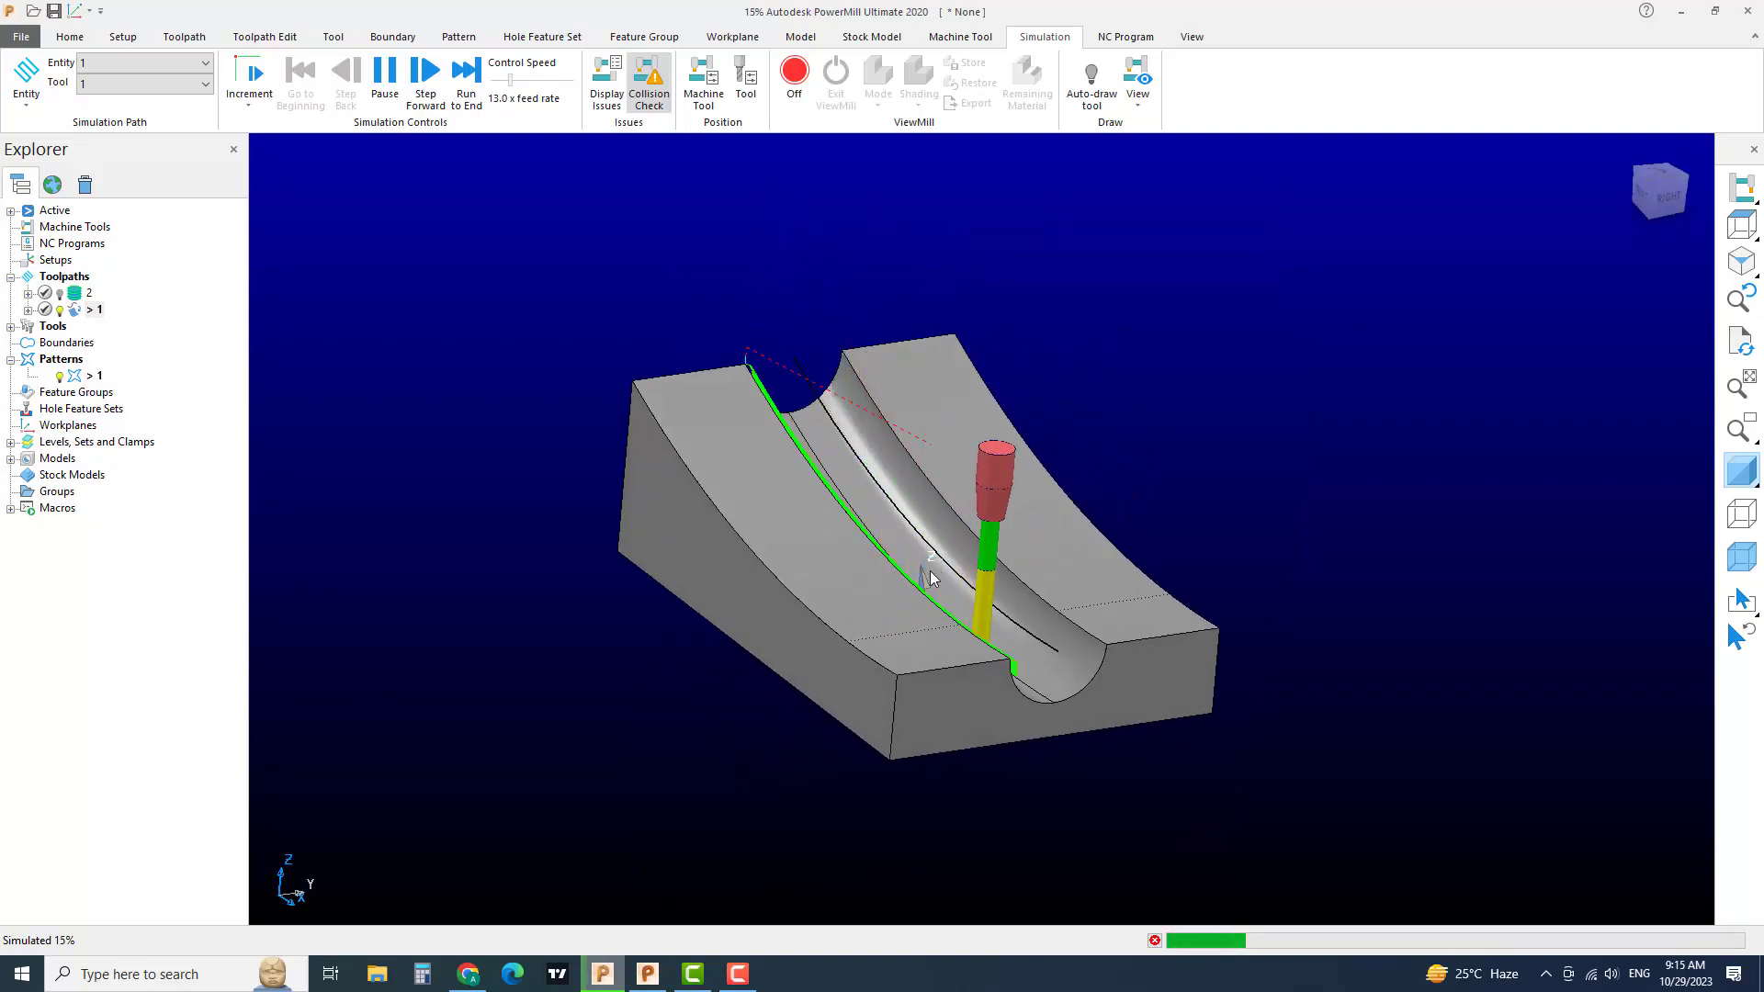